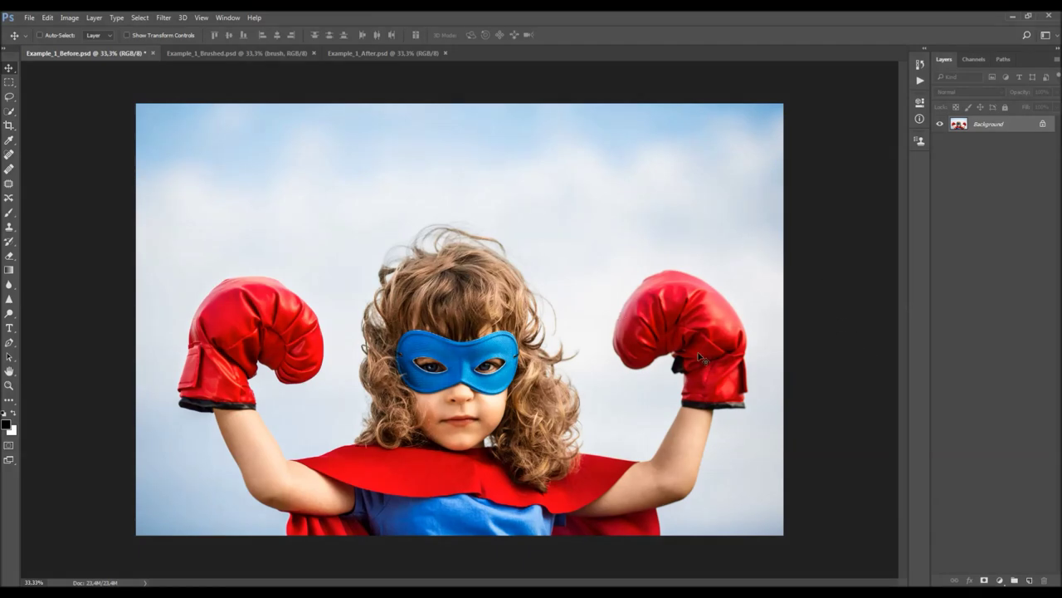
View the Example_1_Brushed.psd and Example_1_After.psd samples and close both documents, keeping Example_1_Before.psd open
{"action": "left_click", "coordinate": [226, 54]}
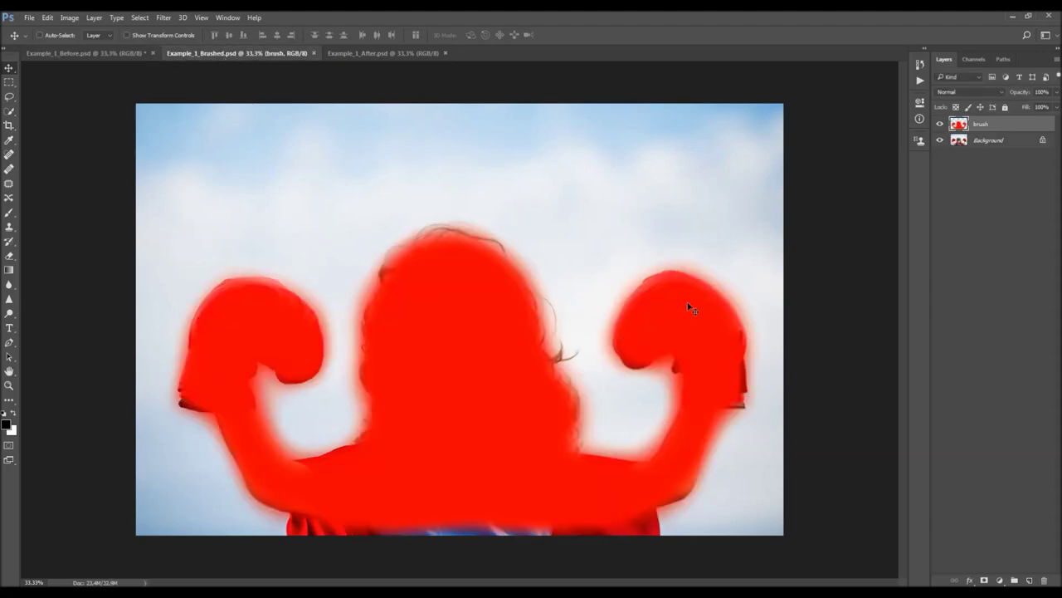
{"action": "left_click", "coordinate": [366, 54]}
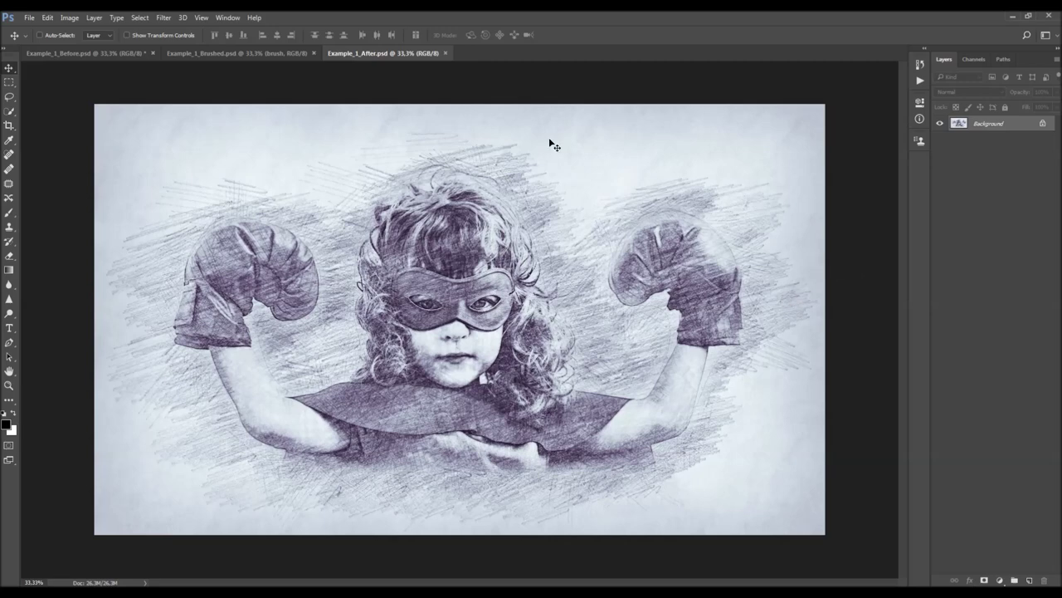
{"action": "left_click", "coordinate": [445, 53]}
{"action": "left_click", "coordinate": [312, 53]}
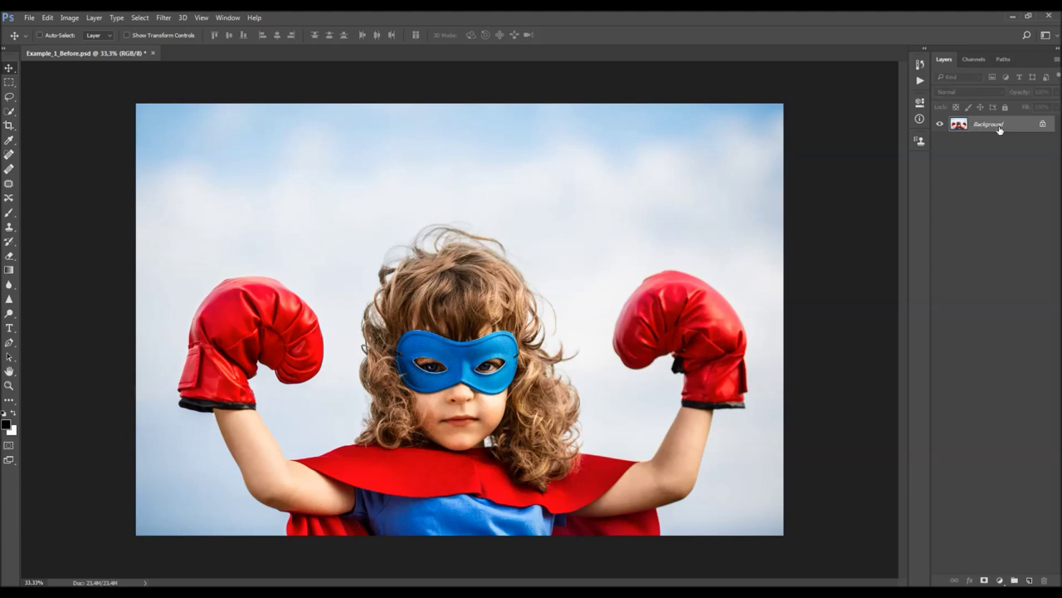
Unlock the Background layer and convert the resulting layer back into a background layer
{"action": "left_click", "coordinate": [1042, 125]}
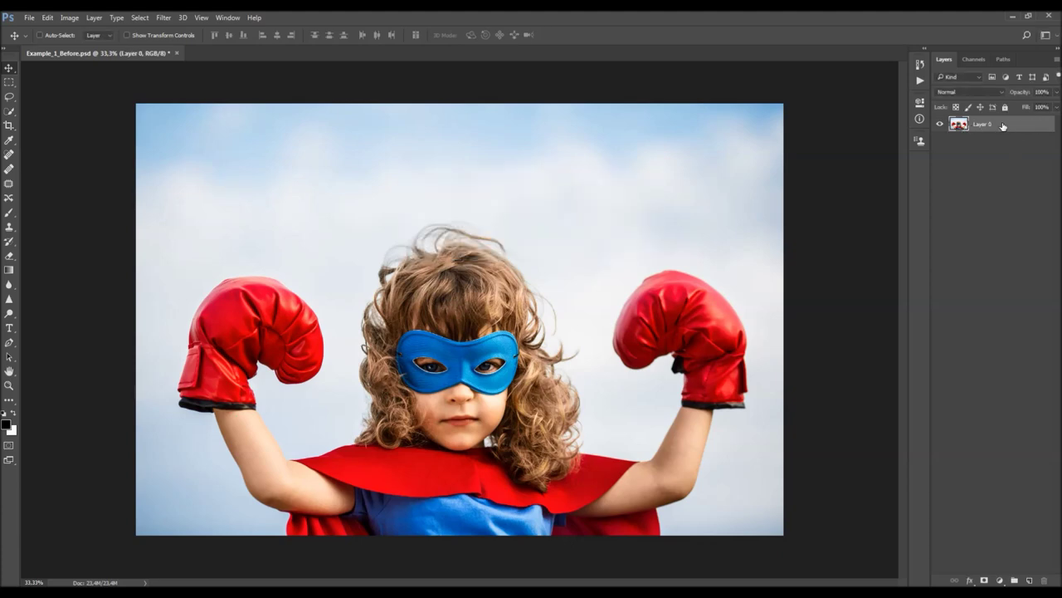
{"action": "left_click", "coordinate": [93, 17]}
{"action": "mouse_move", "coordinate": [149, 29]}
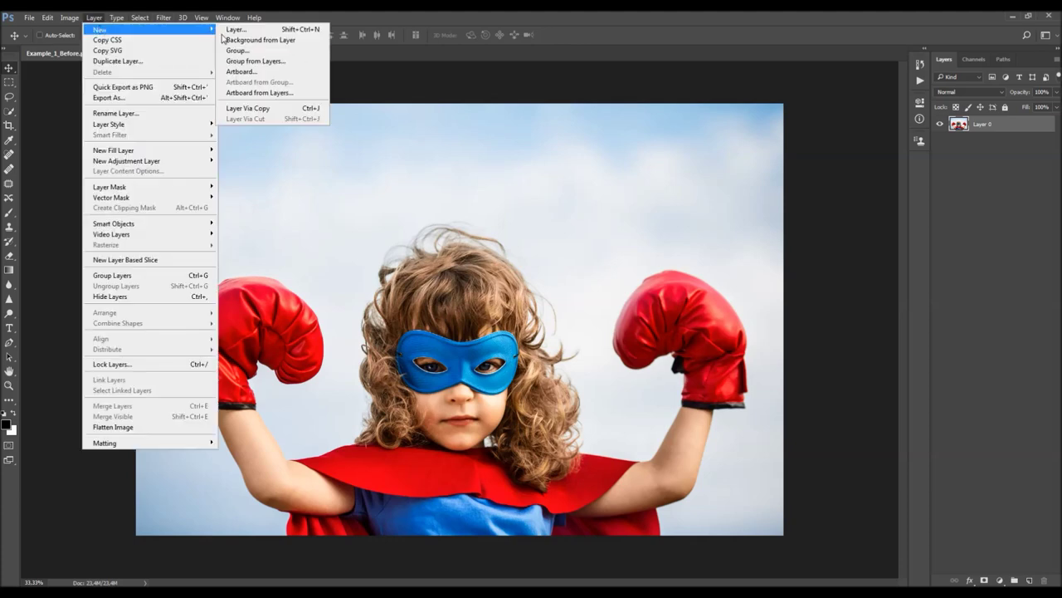
{"action": "left_click", "coordinate": [266, 40]}
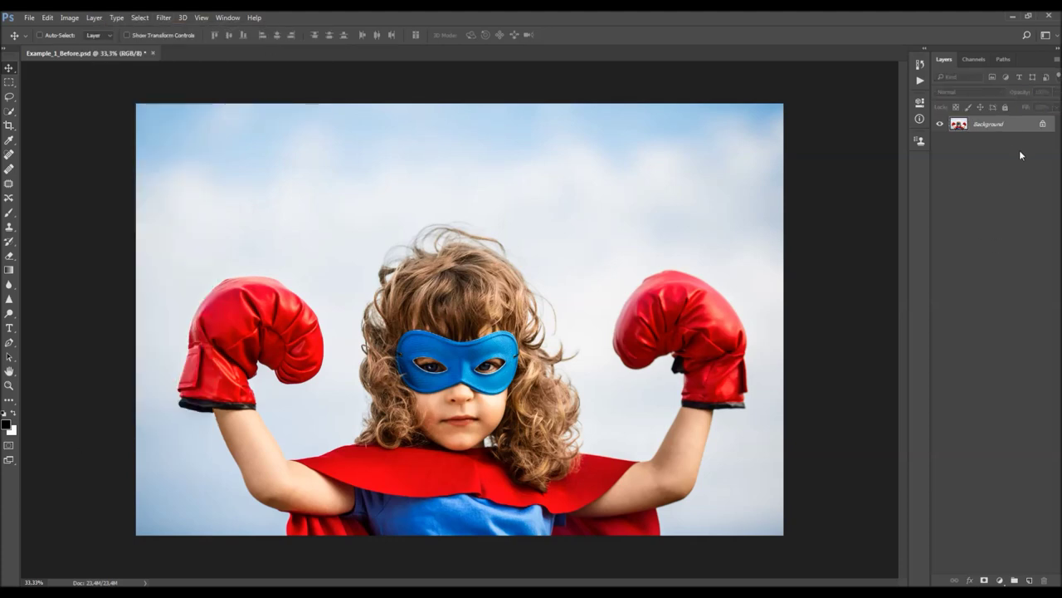
Check the Layers Panel Options for default masks on fill layers and the copy suffix, and close them unchanged
{"action": "left_click", "coordinate": [1057, 60]}
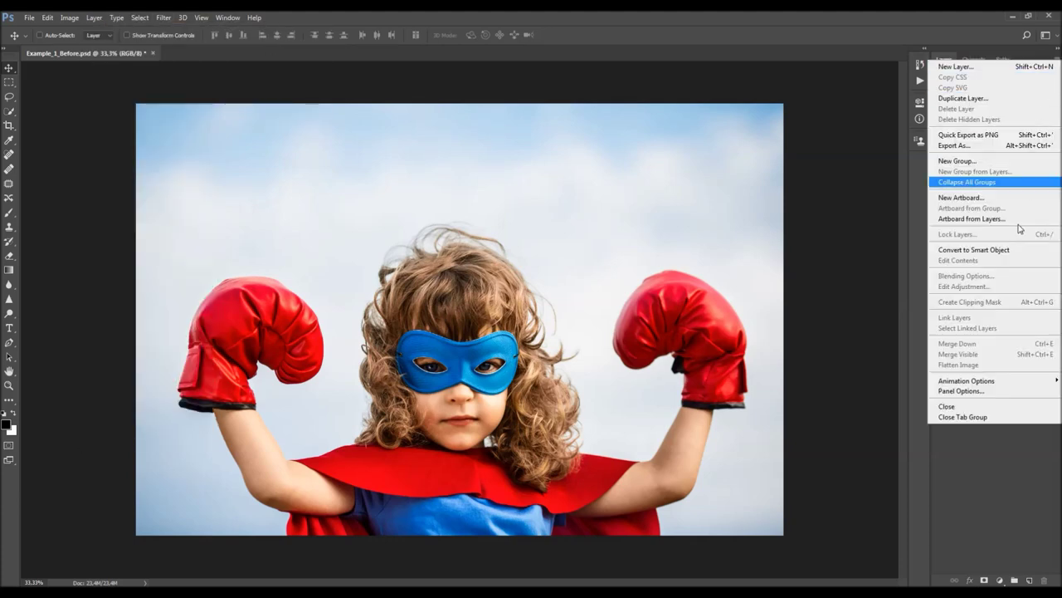
{"action": "left_click", "coordinate": [981, 394]}
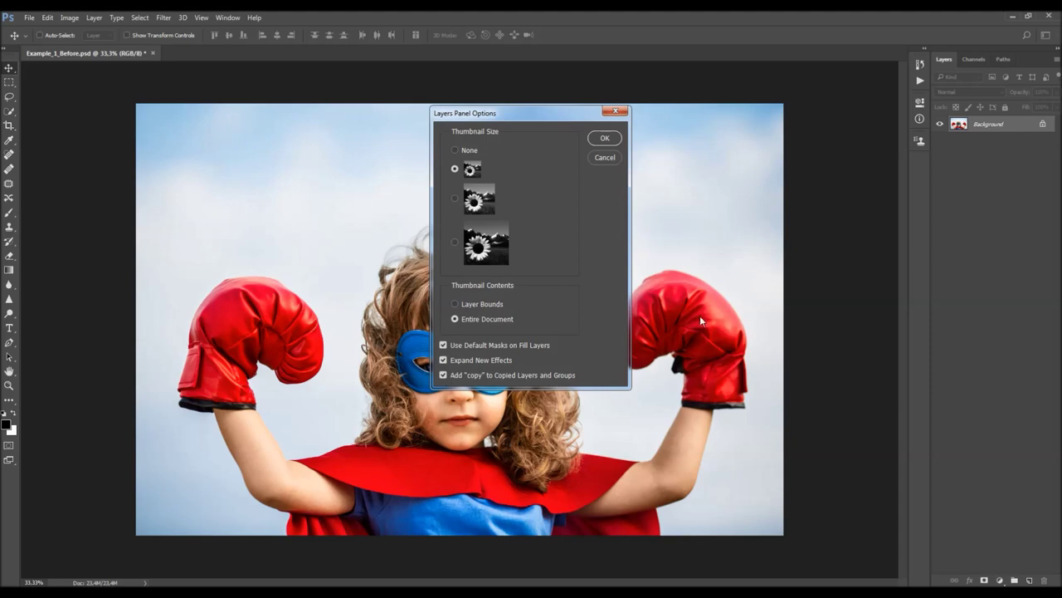
{"action": "left_click", "coordinate": [615, 110]}
Check the photo's color mode, bit depth and pixel dimensions without changing the image size
{"action": "left_click", "coordinate": [70, 19]}
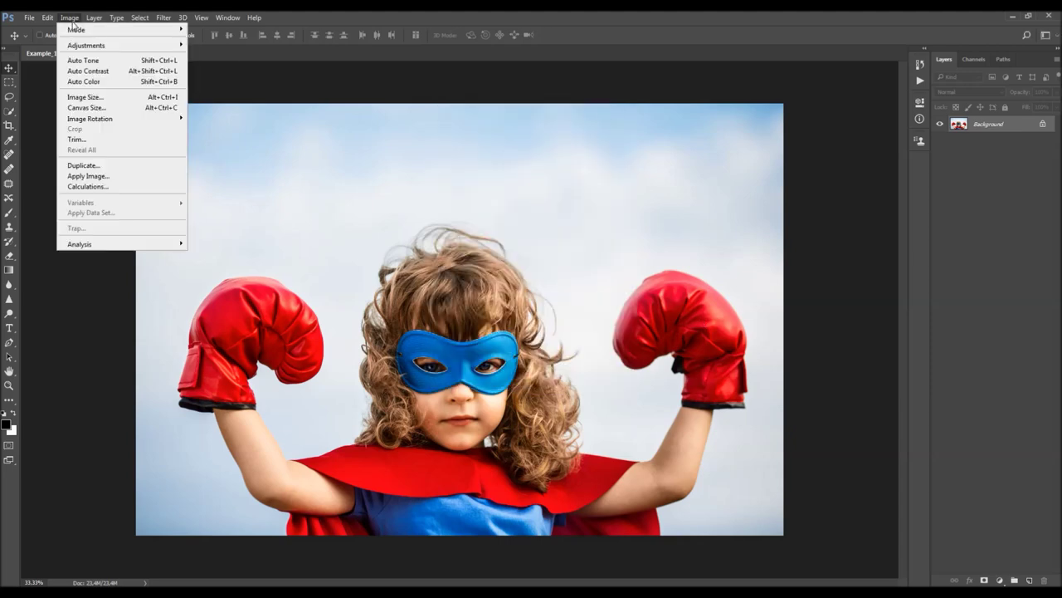
{"action": "mouse_move", "coordinate": [169, 33]}
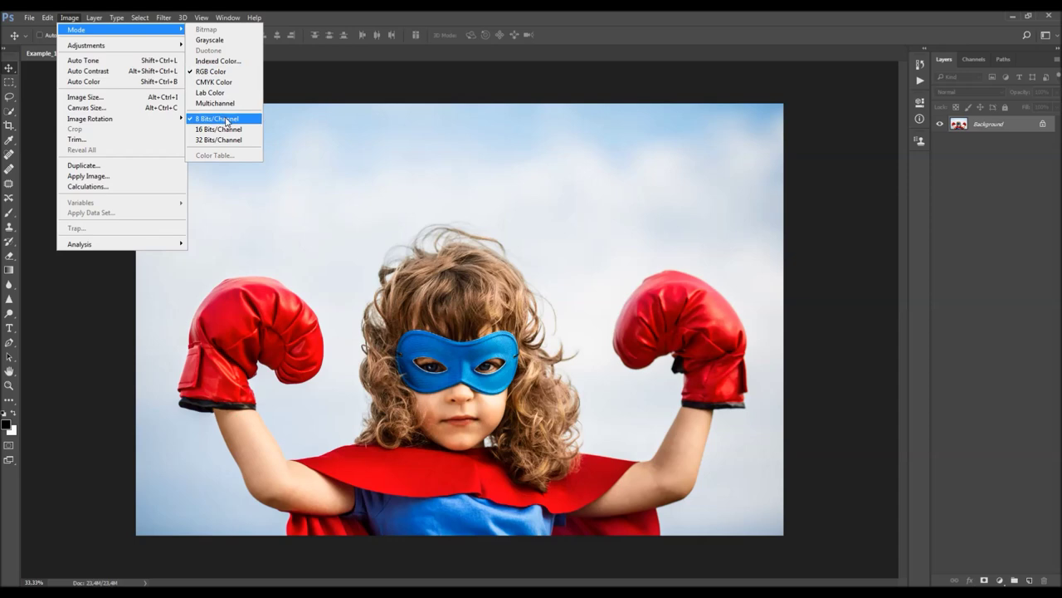
{"action": "left_click", "coordinate": [110, 99]}
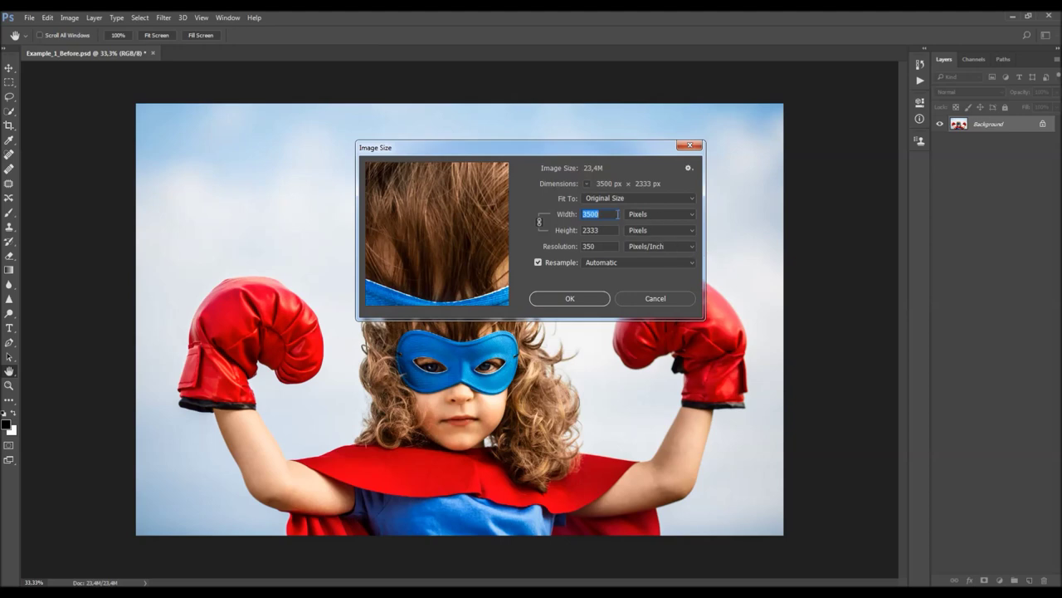
{"action": "left_click", "coordinate": [689, 146]}
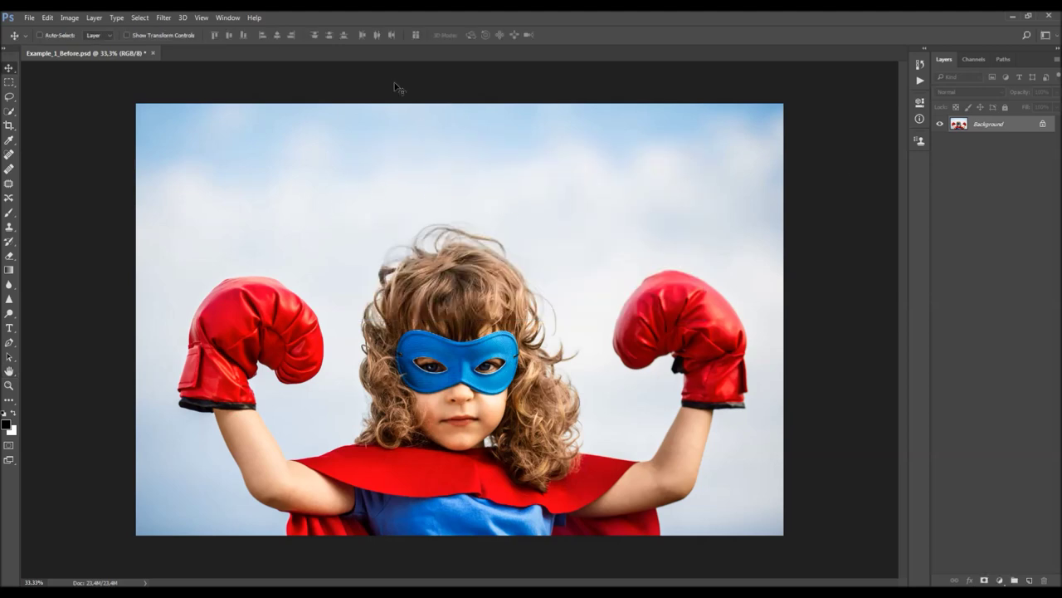
Load the Drawing action file from the CS6, CC, CC 2015.5, CC 2017, CC 2018+ folder and select the set's Drawing action
{"action": "left_click", "coordinate": [226, 18]}
{"action": "left_click", "coordinate": [237, 85]}
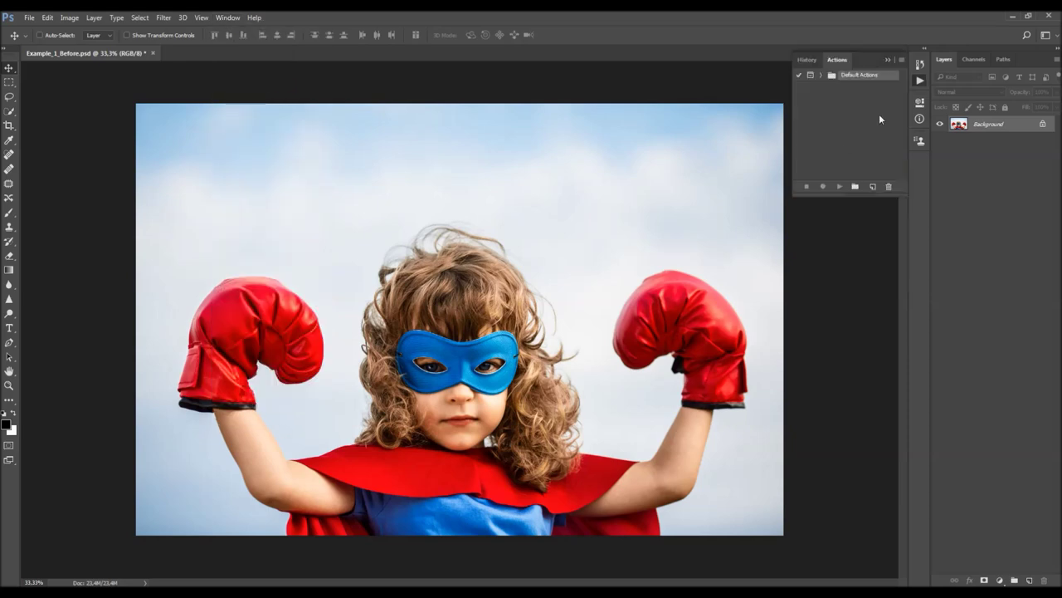
{"action": "left_click", "coordinate": [902, 60]}
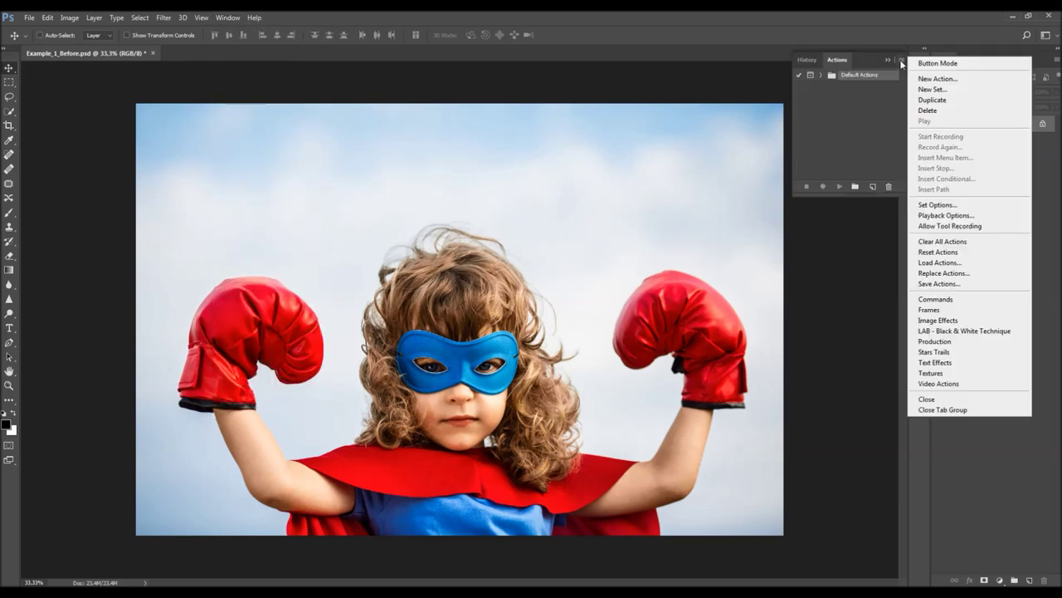
{"action": "left_click", "coordinate": [944, 263]}
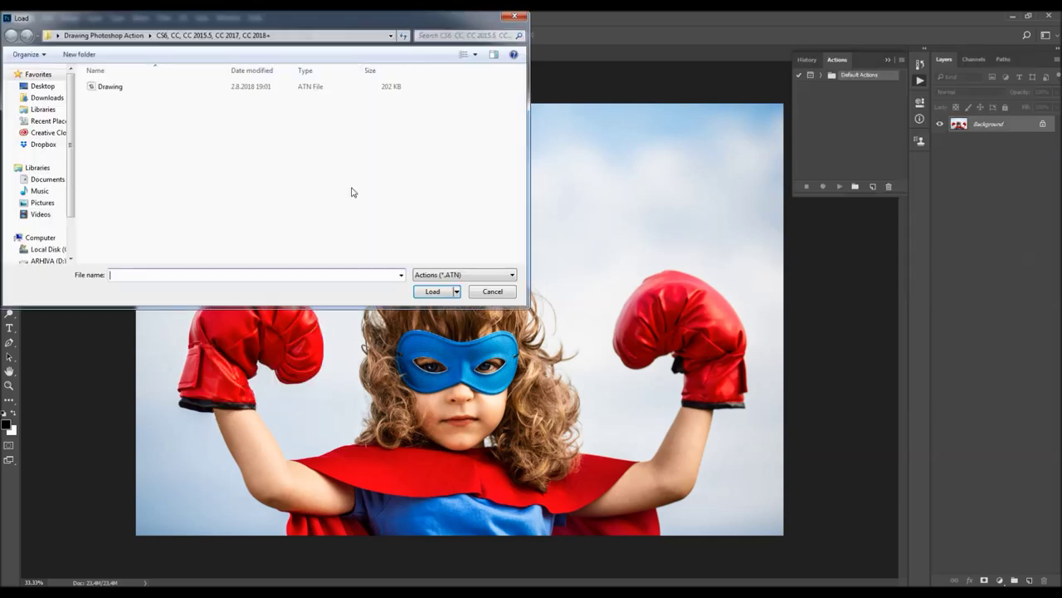
{"action": "left_click", "coordinate": [122, 39]}
{"action": "double_click", "coordinate": [182, 106]}
{"action": "left_click", "coordinate": [133, 88]}
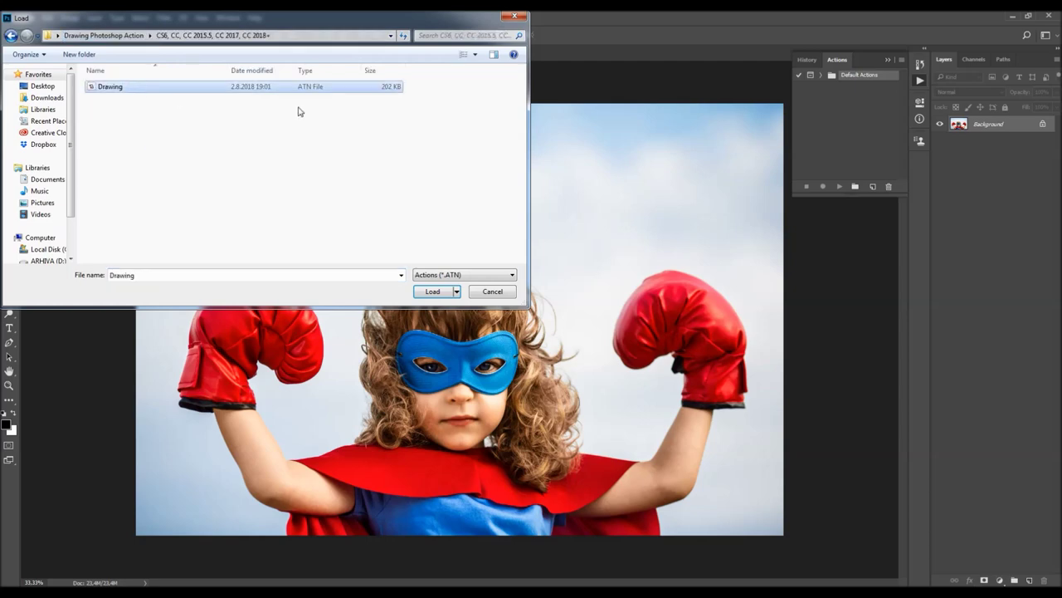
{"action": "left_click", "coordinate": [437, 295]}
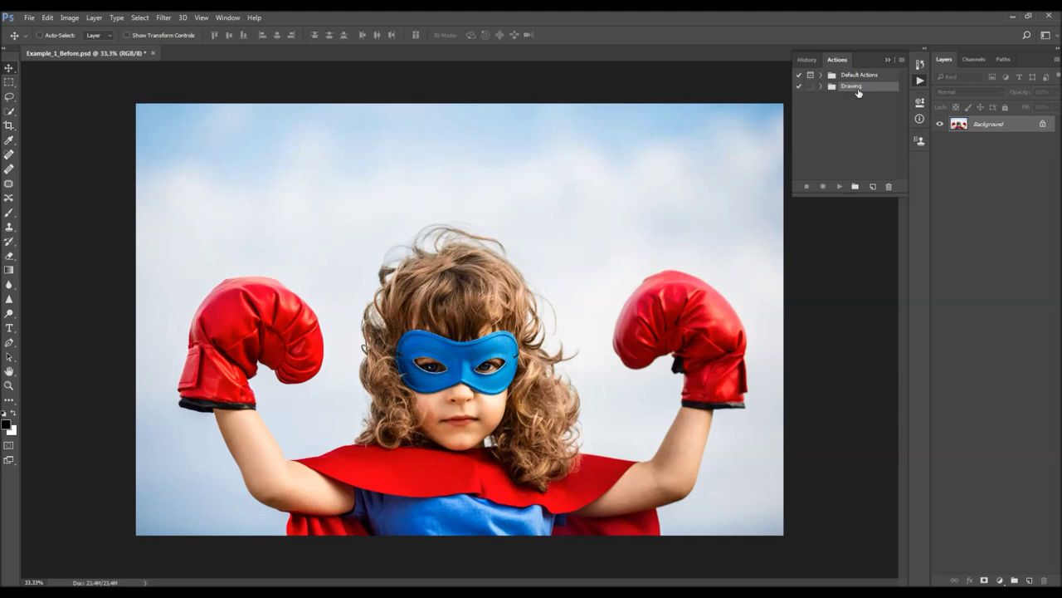
{"action": "left_click", "coordinate": [821, 87]}
{"action": "left_click", "coordinate": [855, 97]}
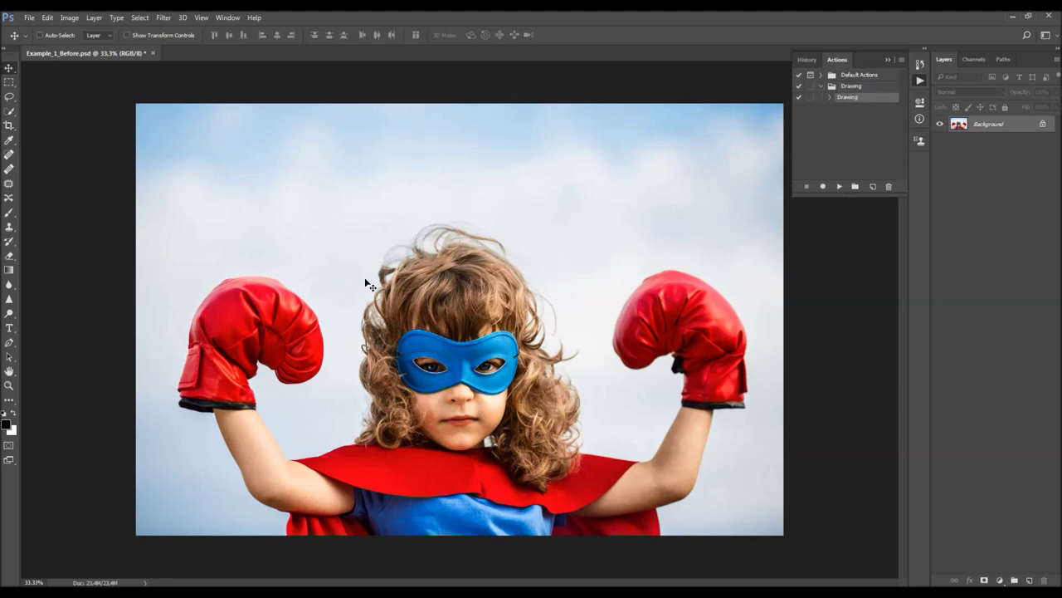
Load the Drawing_Brushes file into the Brush tool's presets and check the end of the brush list
{"action": "key", "text": "b"}
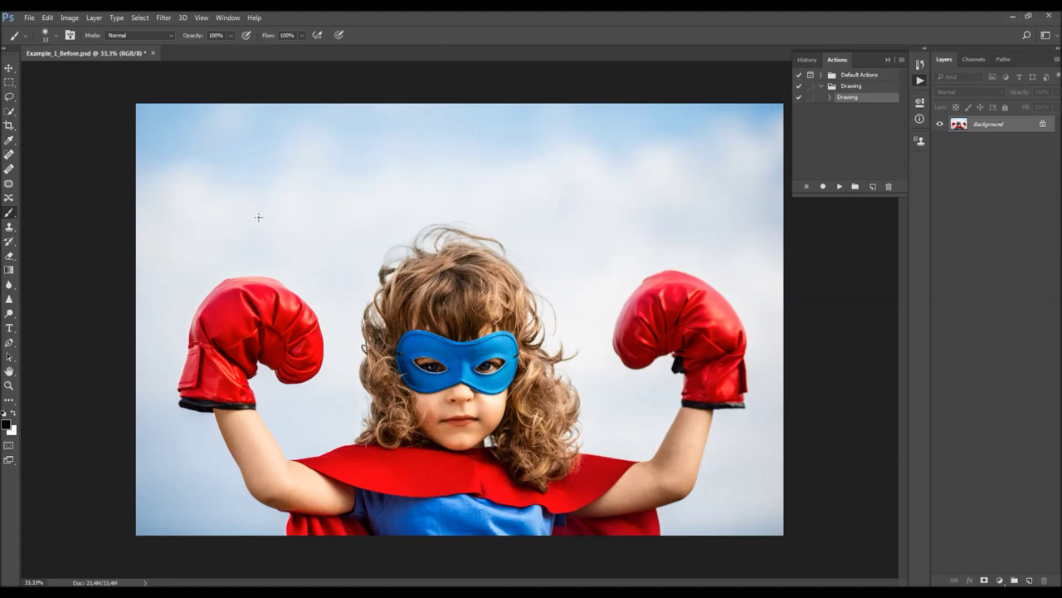
{"action": "right_click", "coordinate": [264, 162]}
{"action": "left_click", "coordinate": [405, 175]}
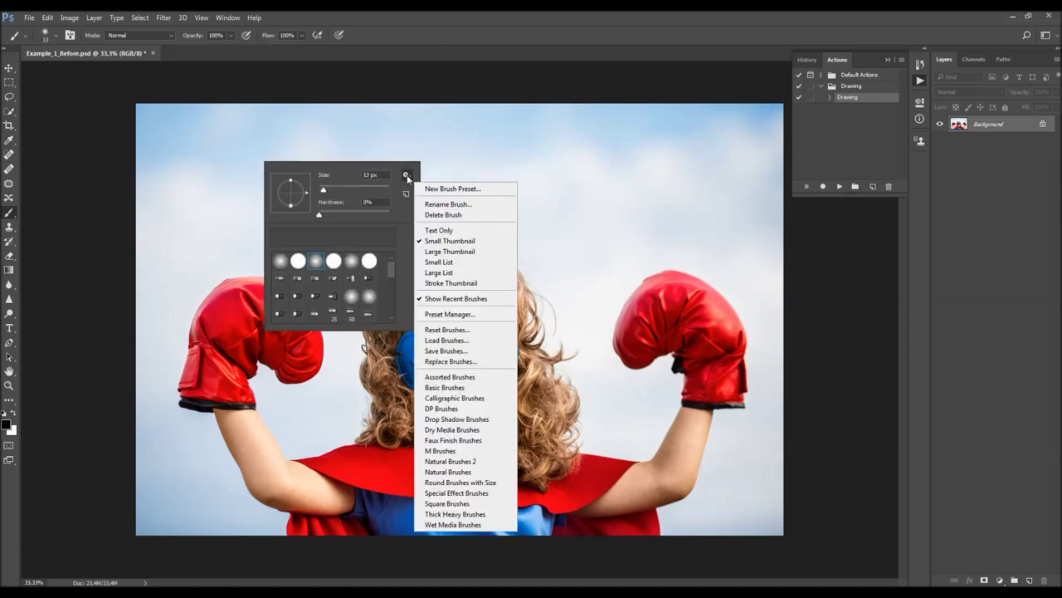
{"action": "left_click", "coordinate": [452, 340]}
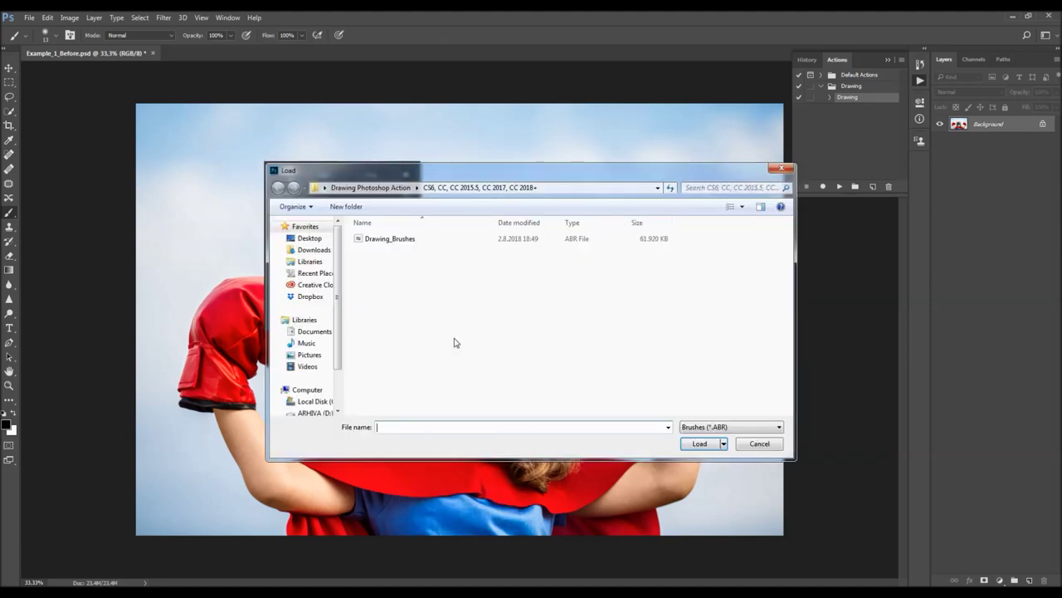
{"action": "left_click", "coordinate": [433, 244]}
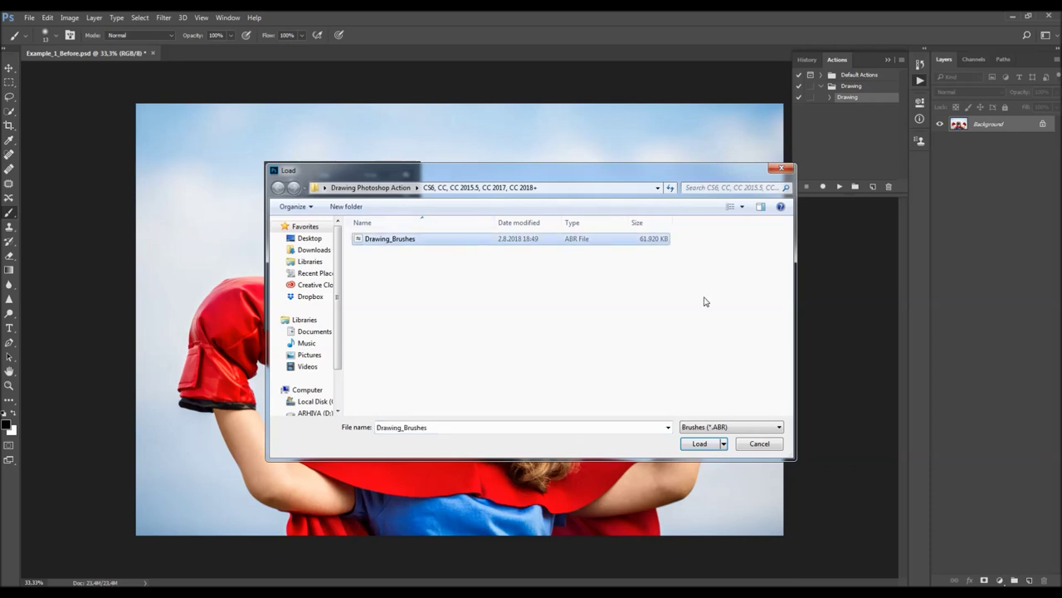
{"action": "left_click", "coordinate": [700, 443]}
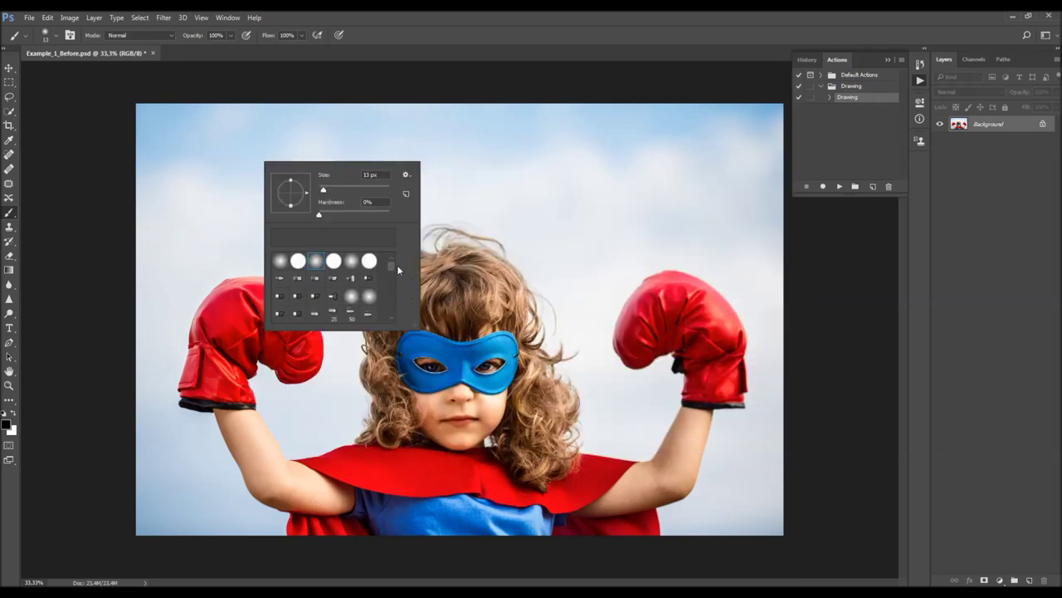
{"action": "left_click_drag", "start_coordinate": [392, 265], "coordinate": [392, 310]}
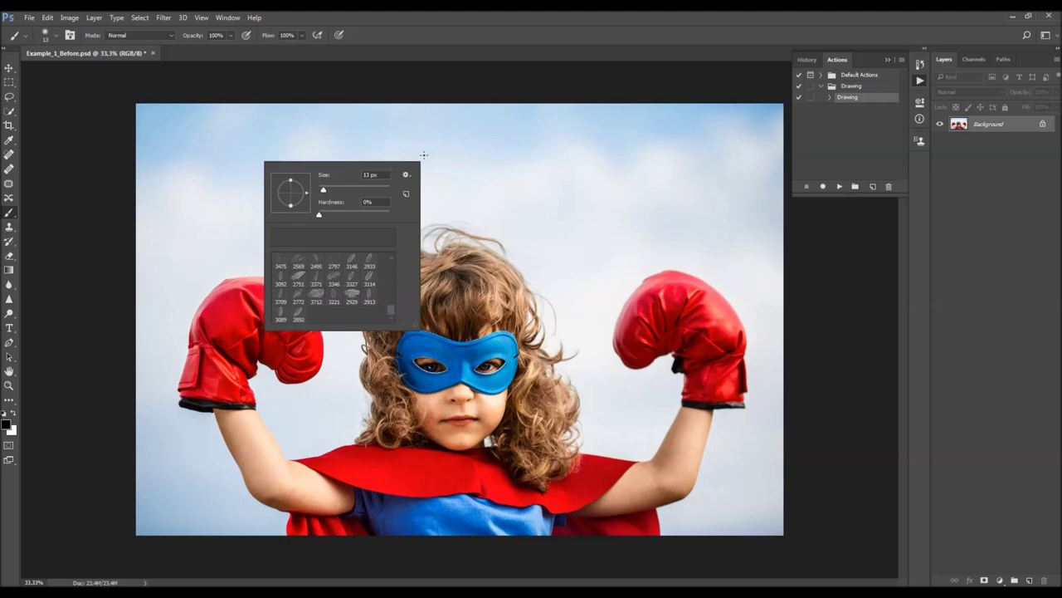
{"action": "left_click", "coordinate": [386, 63]}
Load the Drawing_Patterns file into the Pattern Stamp Tool's pattern presets and select the last loaded pattern
{"action": "left_click_drag", "start_coordinate": [8, 227], "coordinate": [69, 232]}
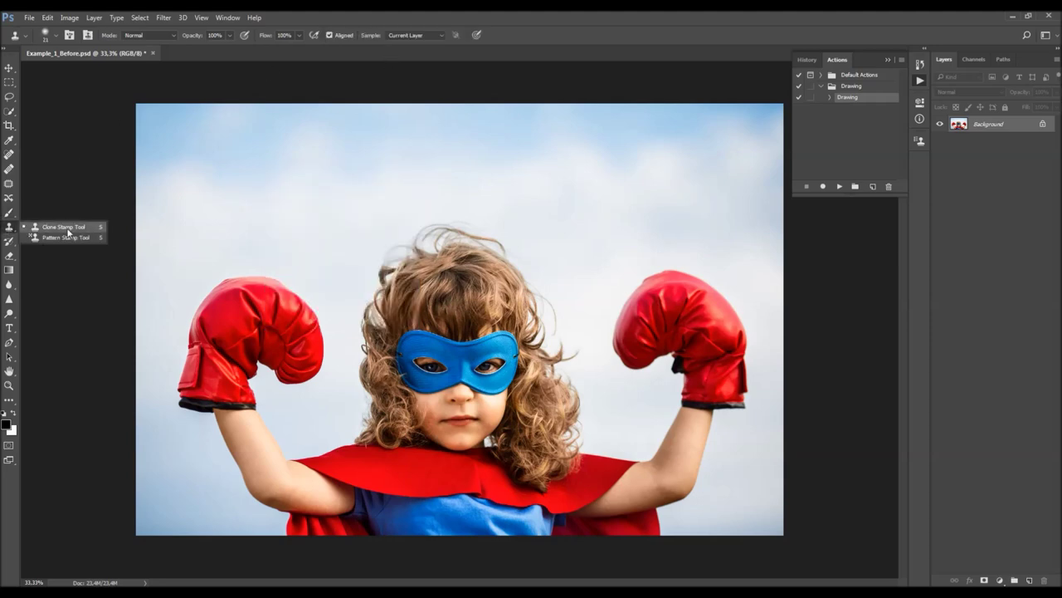
{"action": "left_click", "coordinate": [60, 238]}
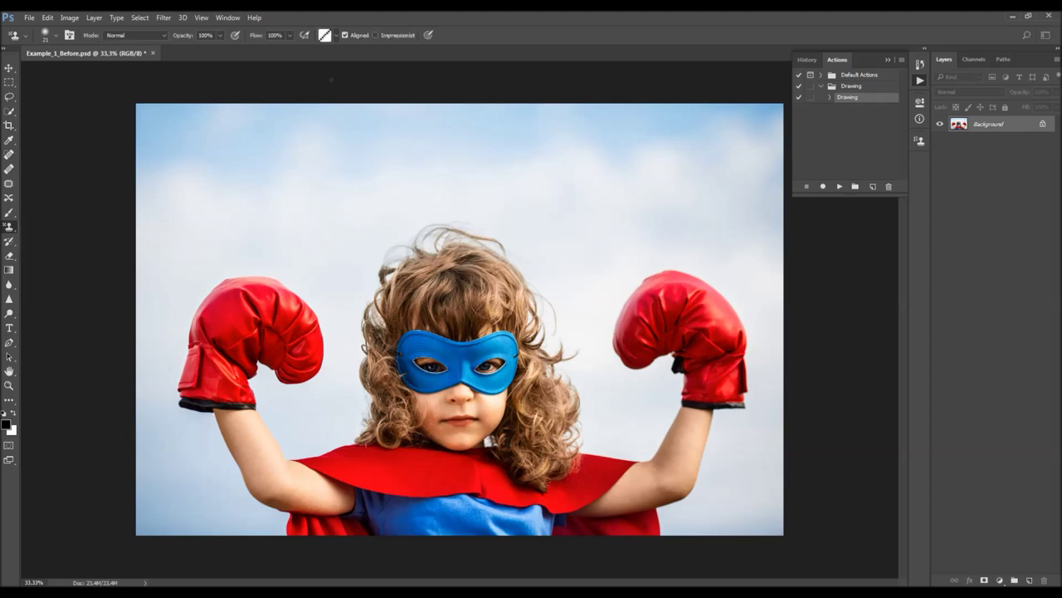
{"action": "left_click", "coordinate": [336, 35]}
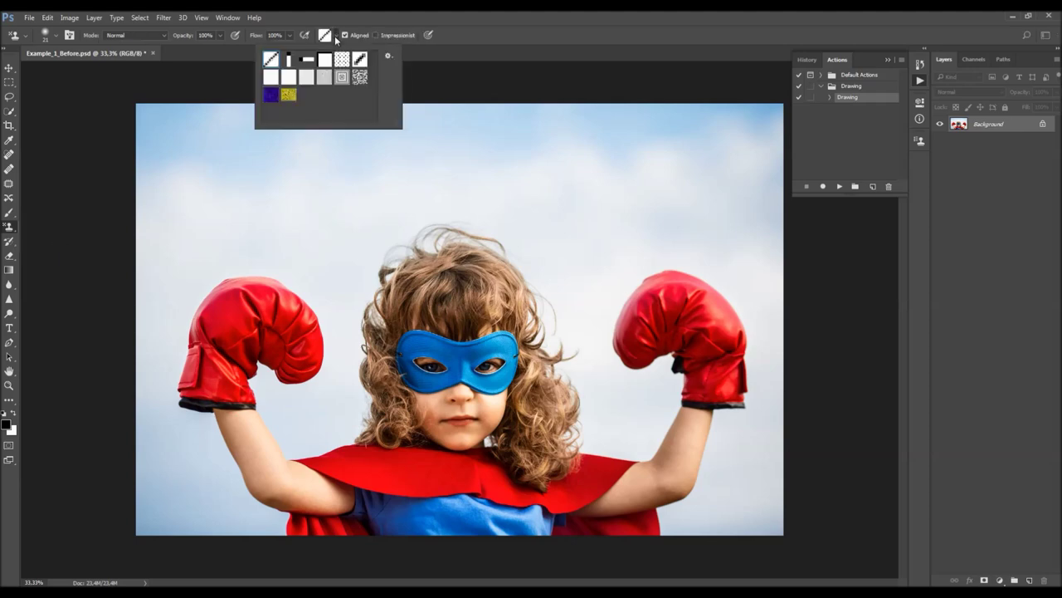
{"action": "left_click", "coordinate": [387, 59]}
{"action": "left_click", "coordinate": [444, 195]}
{"action": "left_click", "coordinate": [390, 121]}
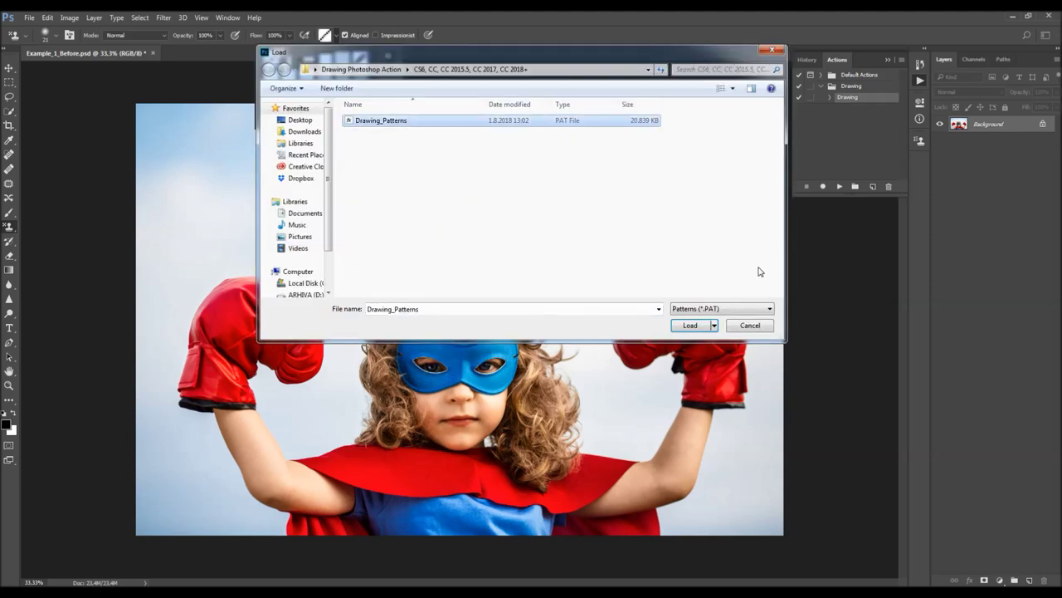
{"action": "left_click", "coordinate": [690, 326]}
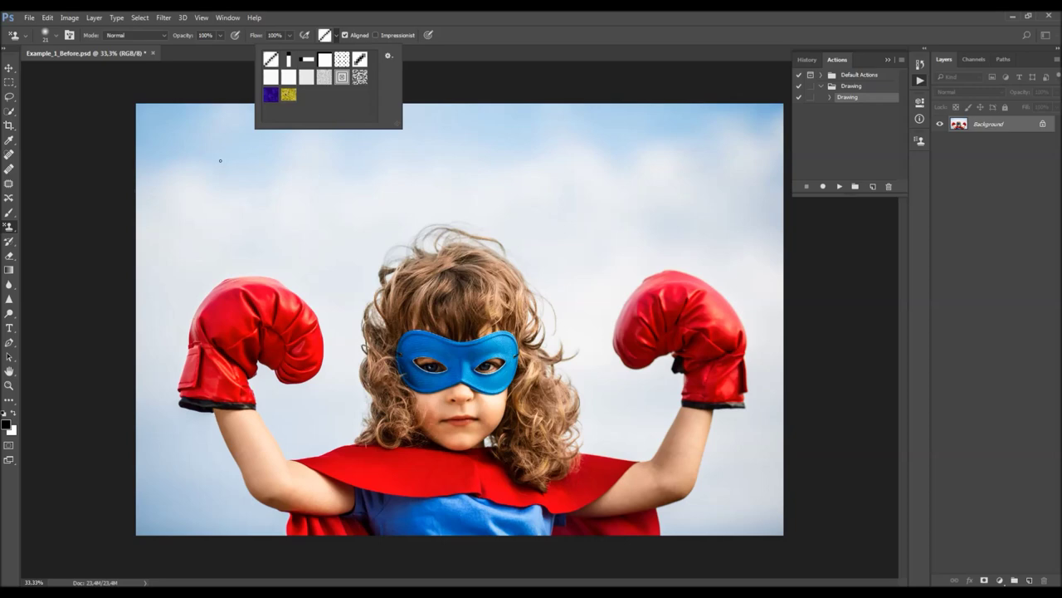
{"action": "left_click", "coordinate": [308, 101]}
{"action": "left_click", "coordinate": [325, 97]}
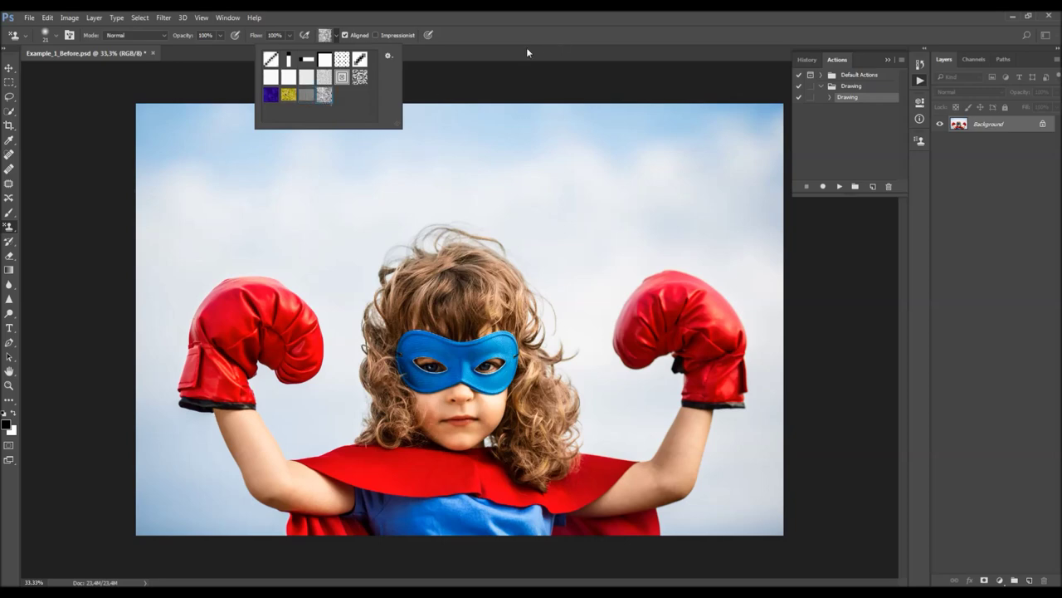
{"action": "left_click", "coordinate": [627, 38]}
Create a new layer named "brush" above the Background, with Normal mode and 100% opacity
{"action": "key", "text": "v"}
{"action": "key", "text": "ctrl+0"}
{"action": "left_click", "coordinate": [94, 17]}
{"action": "mouse_move", "coordinate": [93, 30]}
{"action": "left_click", "coordinate": [237, 30]}
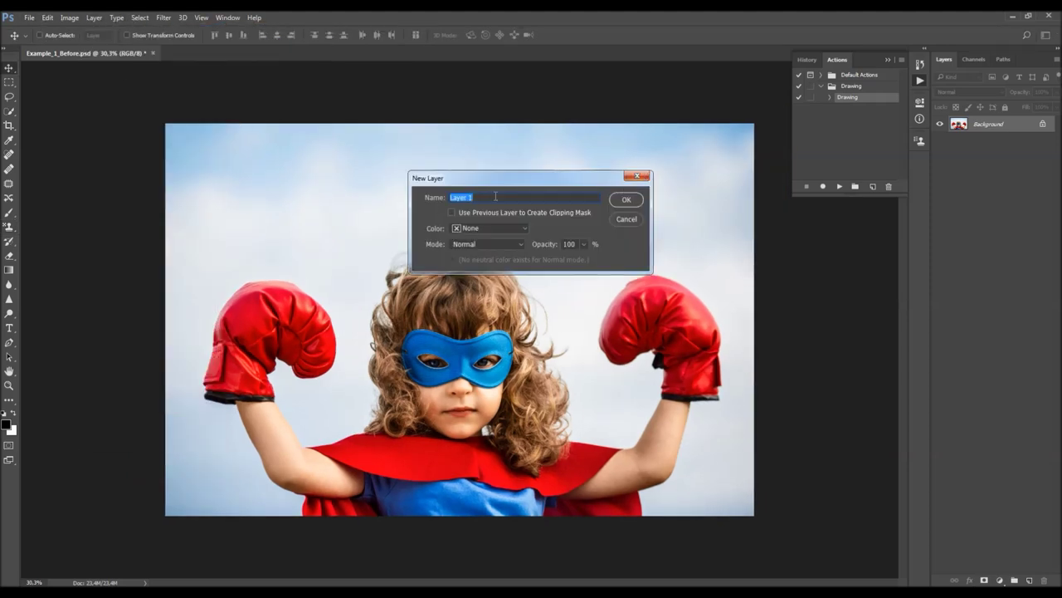
{"action": "type", "text": "brush"}
{"action": "left_click_drag", "start_coordinate": [468, 199], "coordinate": [386, 196]}
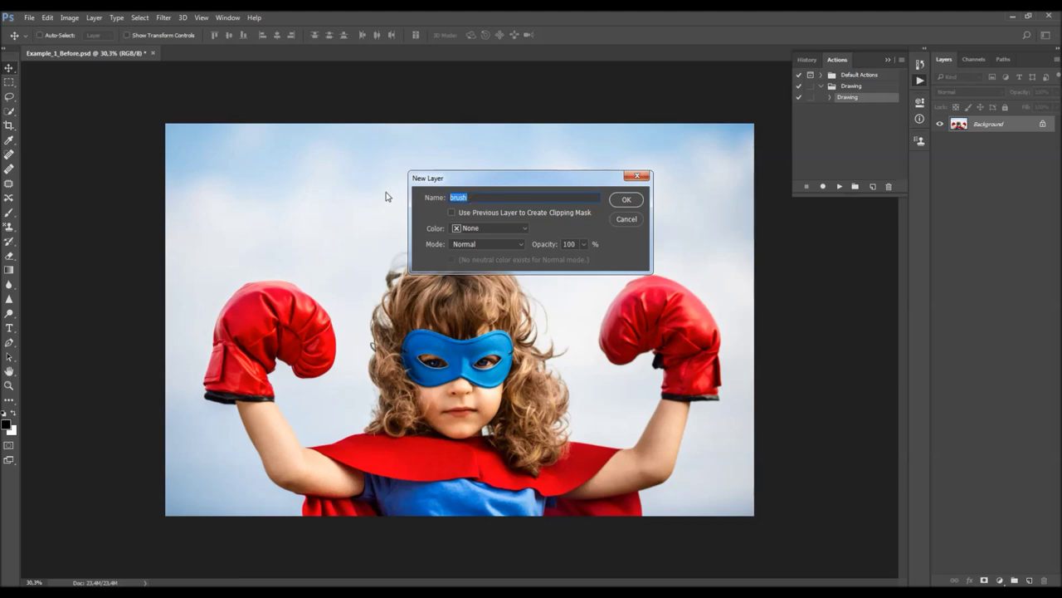
{"action": "left_click", "coordinate": [477, 197]}
{"action": "left_click", "coordinate": [628, 202]}
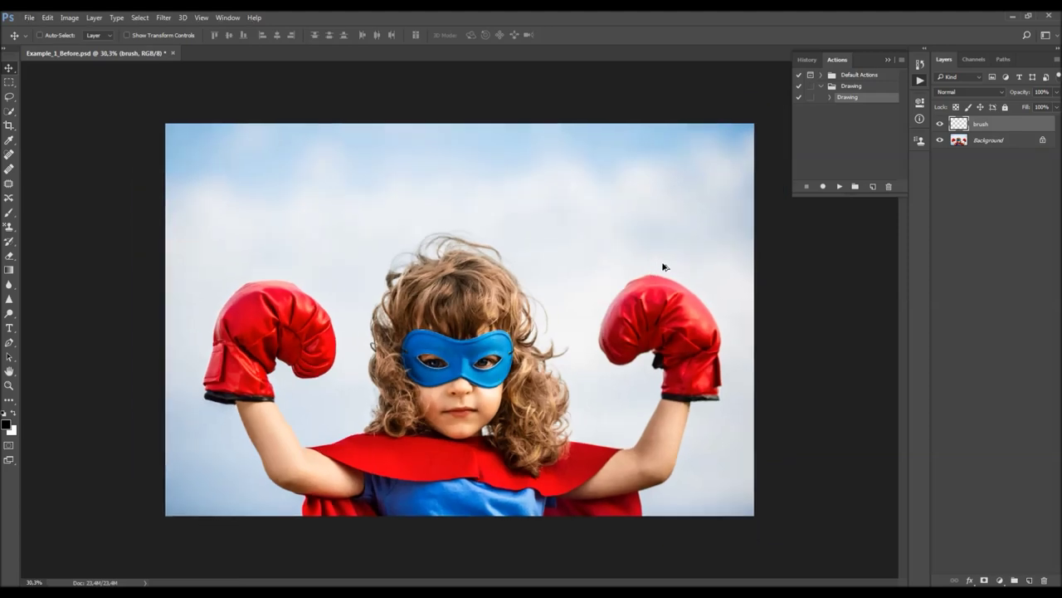
{"action": "scroll", "coordinate": [498, 249], "scroll_direction": "down", "scroll_amount": 1}
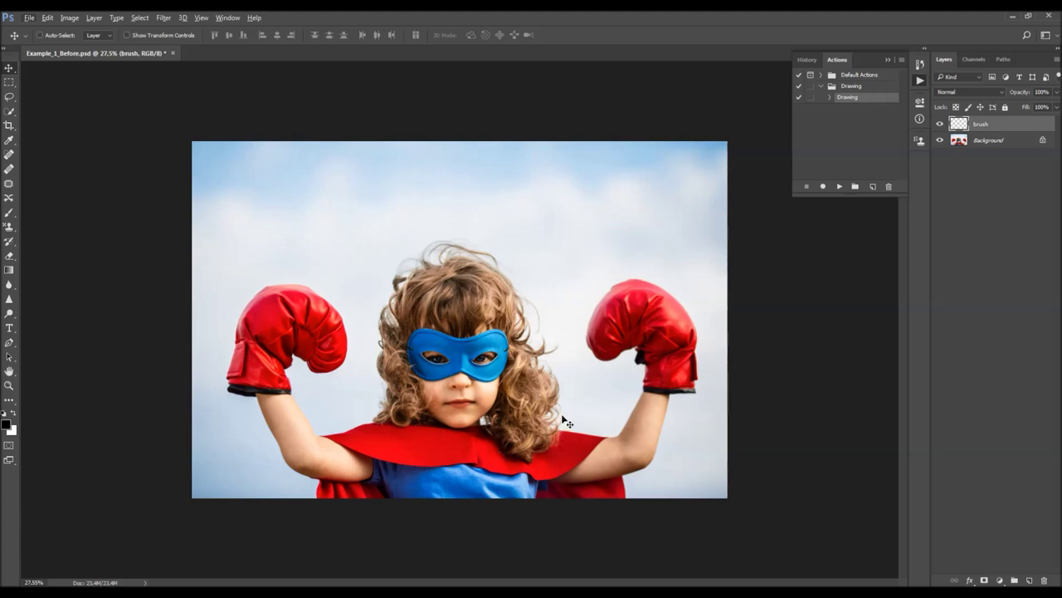
{"action": "key", "text": "ctrl+minus"}
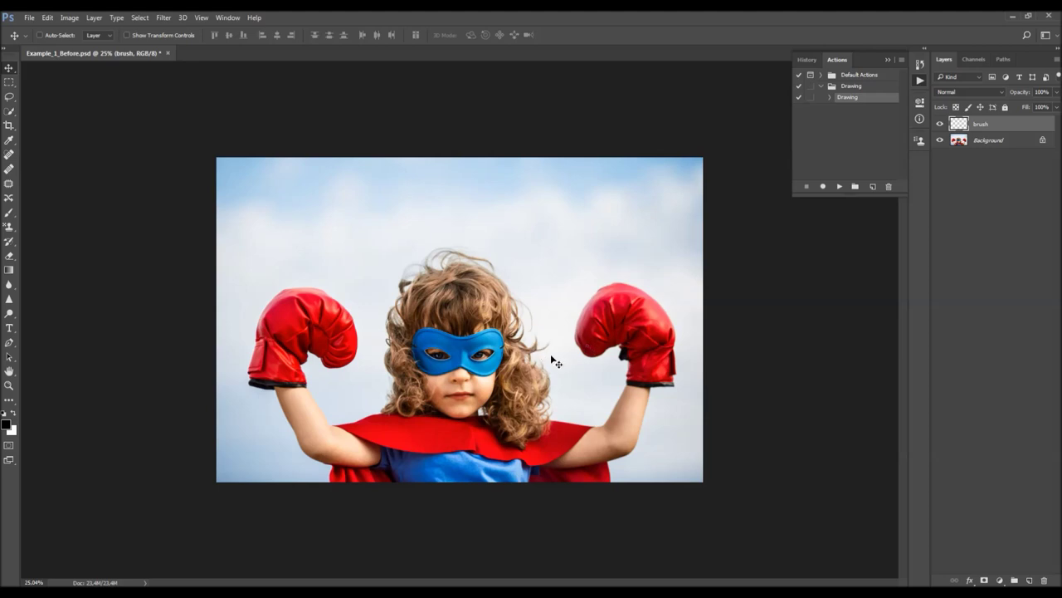
Extend the canvas on its left side by 200 pixels, relative to the current size
{"action": "left_click", "coordinate": [66, 19]}
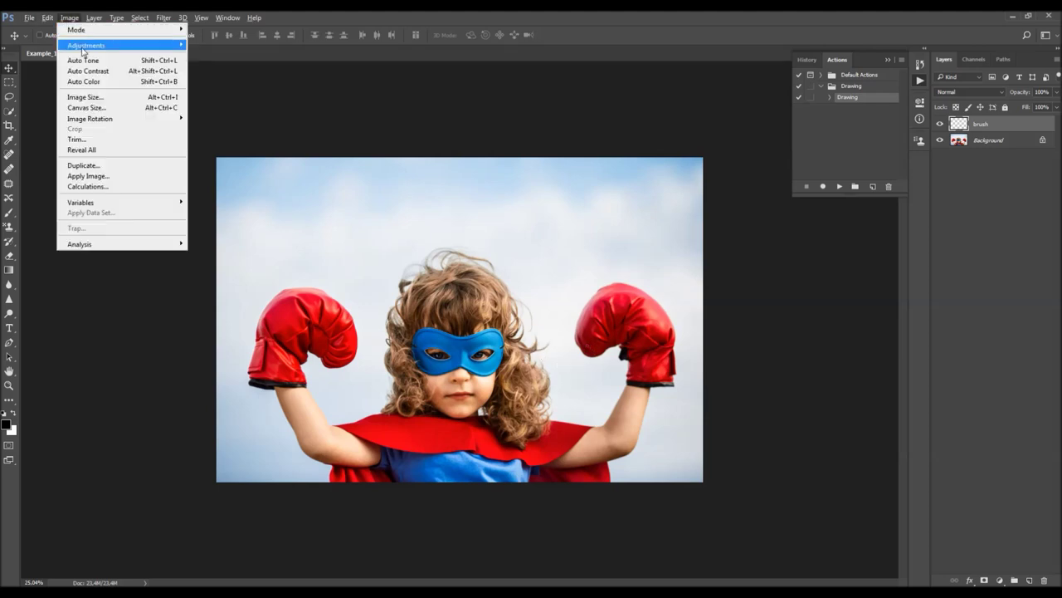
{"action": "left_click", "coordinate": [99, 108]}
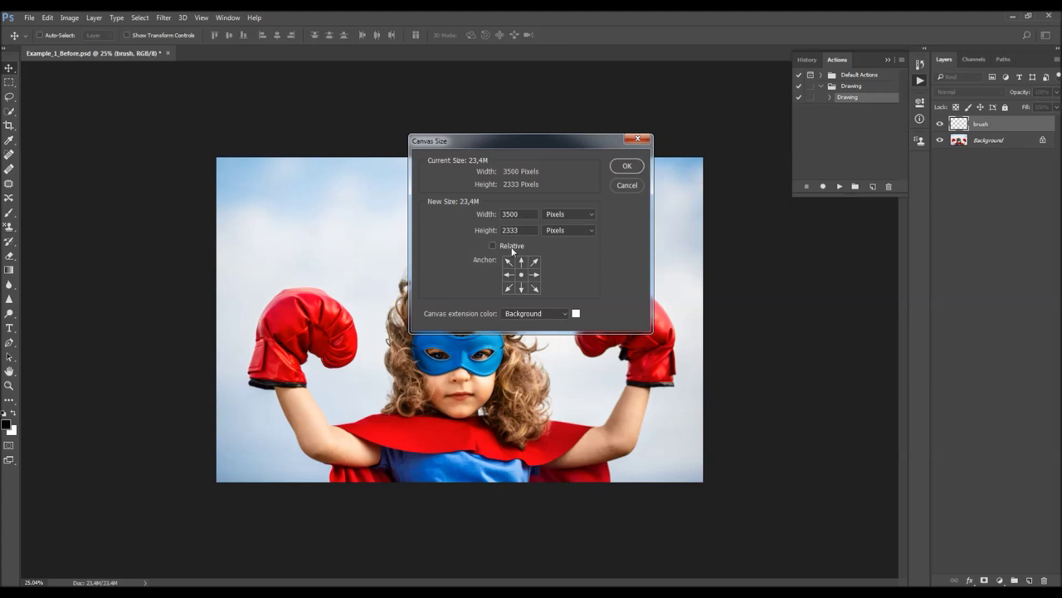
{"action": "left_click", "coordinate": [535, 277]}
{"action": "double_click", "coordinate": [515, 210]}
{"action": "type", "text": "20"}
{"action": "key", "text": "Return"}
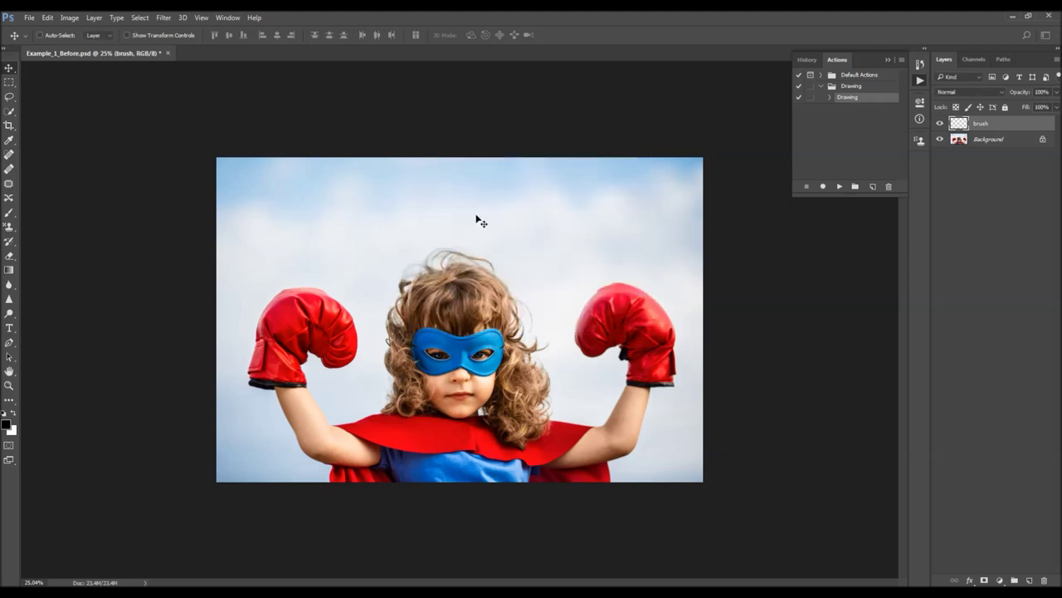
Extend the canvas on its right side, bringing the width to 3950 pixels
{"action": "left_click", "coordinate": [69, 18]}
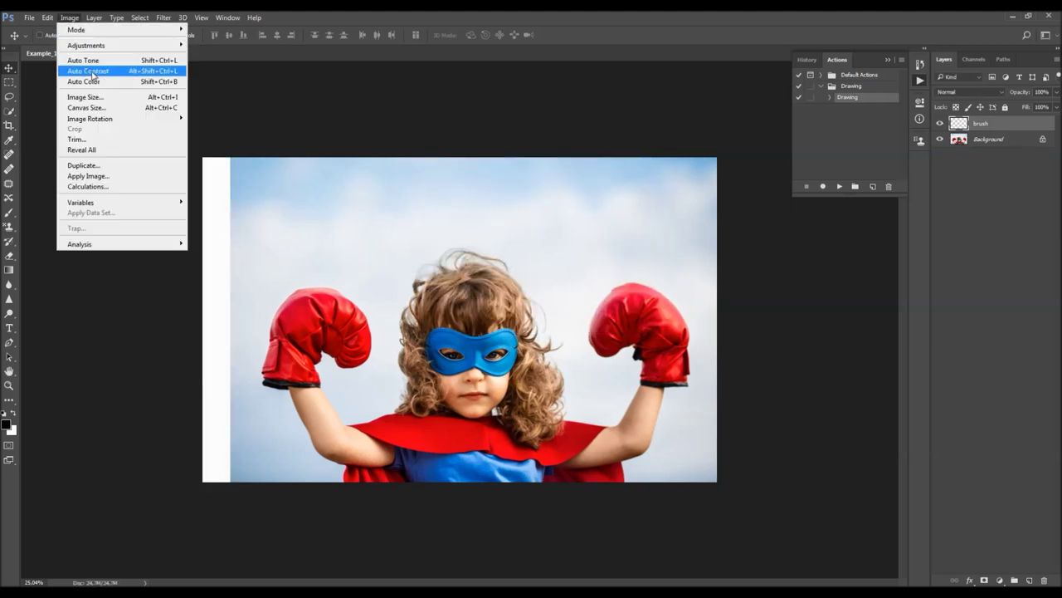
{"action": "left_click", "coordinate": [87, 107]}
{"action": "left_click", "coordinate": [509, 275]}
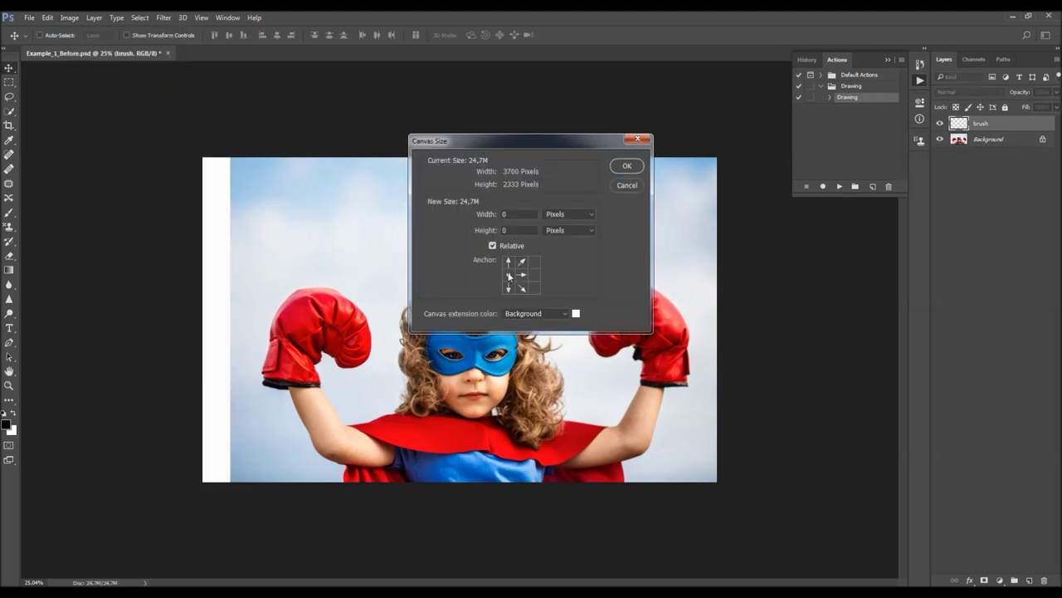
{"action": "left_click", "coordinate": [496, 217]}
{"action": "key", "text": "Return"}
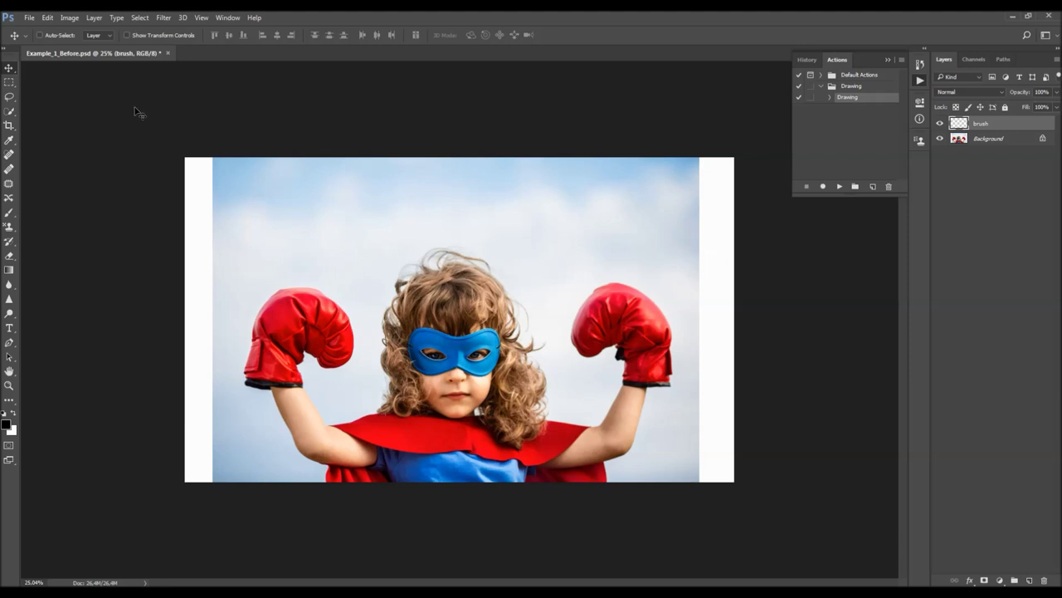
Extend the canvas height downward, anchoring the photo at the upper edge
{"action": "left_click", "coordinate": [69, 17]}
{"action": "left_click", "coordinate": [83, 105]}
{"action": "left_click", "coordinate": [522, 261]}
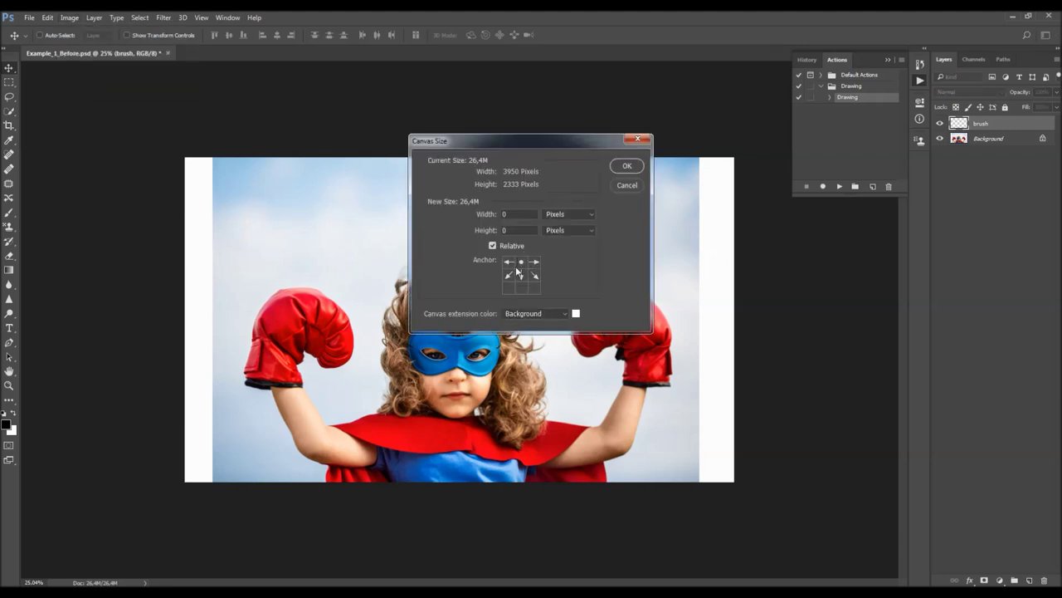
{"action": "left_click", "coordinate": [493, 232]}
{"action": "left_click", "coordinate": [627, 166]}
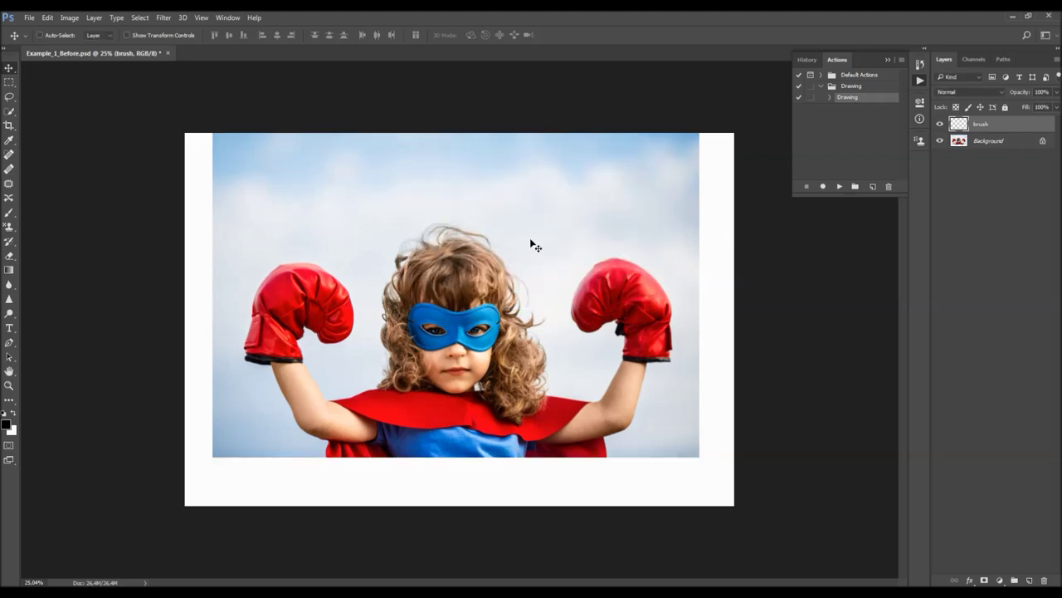
Choose a soft round brush for the Brush tool and set the foreground color to ff0000
{"action": "key", "text": "ctrl+0"}
{"action": "scroll", "coordinate": [715, 390], "scroll_direction": "up", "scroll_amount": 1}
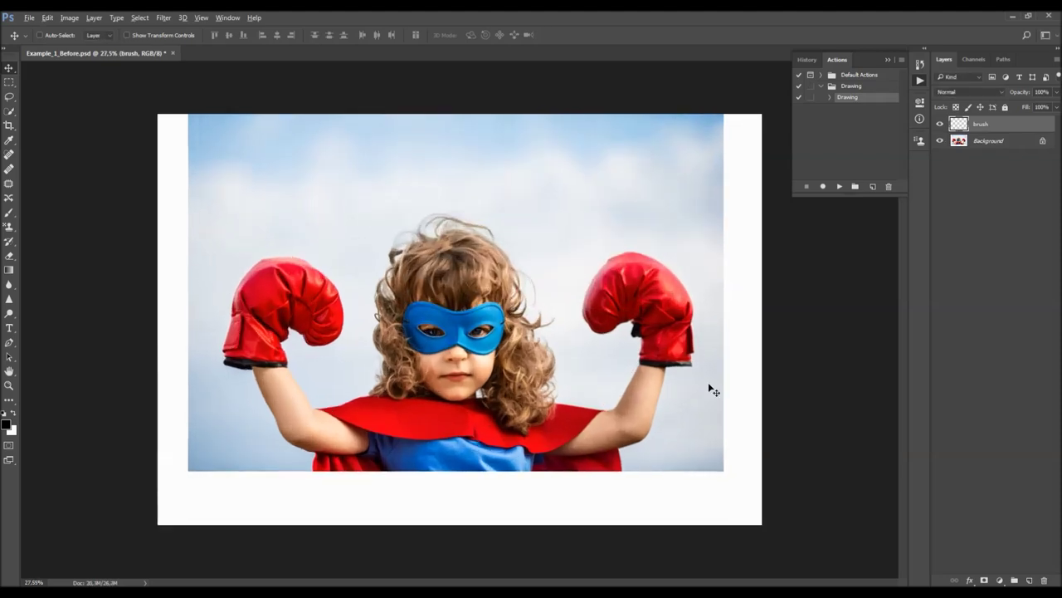
{"action": "key", "text": "b"}
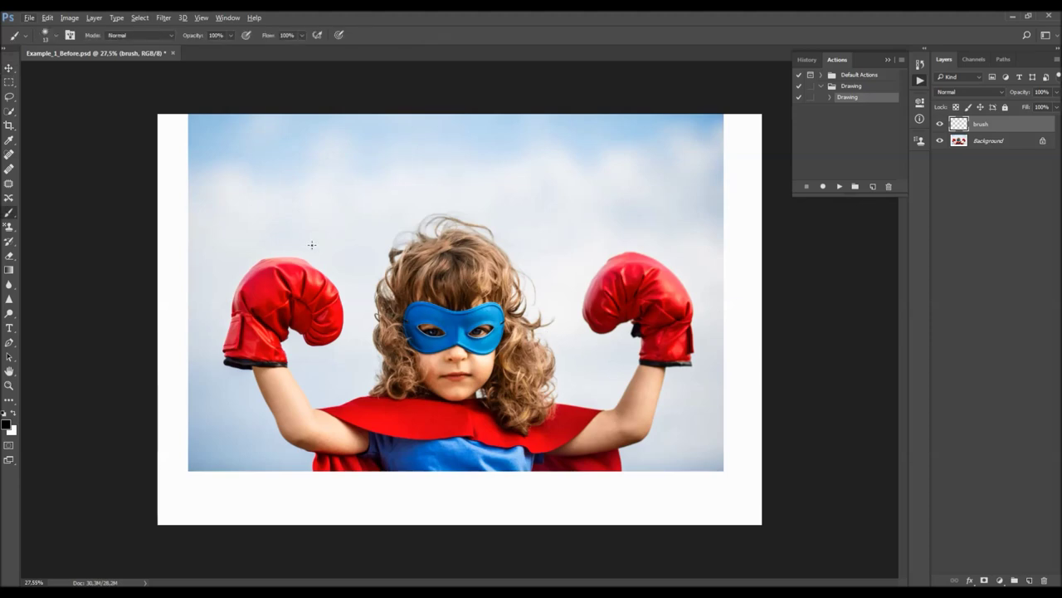
{"action": "right_click", "coordinate": [294, 232]}
{"action": "left_click", "coordinate": [354, 333]}
{"action": "key", "text": "Return"}
{"action": "left_click", "coordinate": [9, 424]}
{"action": "type", "text": "ff0000"}
{"action": "left_click", "coordinate": [615, 158]}
Enlarge the brush and paint red over the child's head, torso and one arm, then reduce the brush size to 200
{"action": "key", "text": "bracketright"}
{"action": "key", "text": "bracketright"}
{"action": "key", "text": "bracketright"}
{"action": "key", "text": "bracketright"}
{"action": "key", "text": "bracketright"}
{"action": "key", "text": "bracketright"}
{"action": "key", "text": "bracketright"}
{"action": "mouse_move", "coordinate": [452, 365]}
{"action": "left_mouse_down"}
{"action": "mouse_move", "coordinate": [434, 289]}
{"action": "mouse_move", "coordinate": [451, 288]}
{"action": "mouse_move", "coordinate": [435, 337]}
{"action": "mouse_move", "coordinate": [447, 353]}
{"action": "mouse_move", "coordinate": [457, 266]}
{"action": "mouse_move", "coordinate": [490, 358]}
{"action": "mouse_move", "coordinate": [506, 366]}
{"action": "mouse_move", "coordinate": [393, 432]}
{"action": "mouse_move", "coordinate": [457, 430]}
{"action": "mouse_move", "coordinate": [304, 425]}
{"action": "left_mouse_up"}
{"action": "key", "text": "bracketleft"}
{"action": "key", "text": "bracketleft"}
{"action": "key", "text": "bracketleft"}
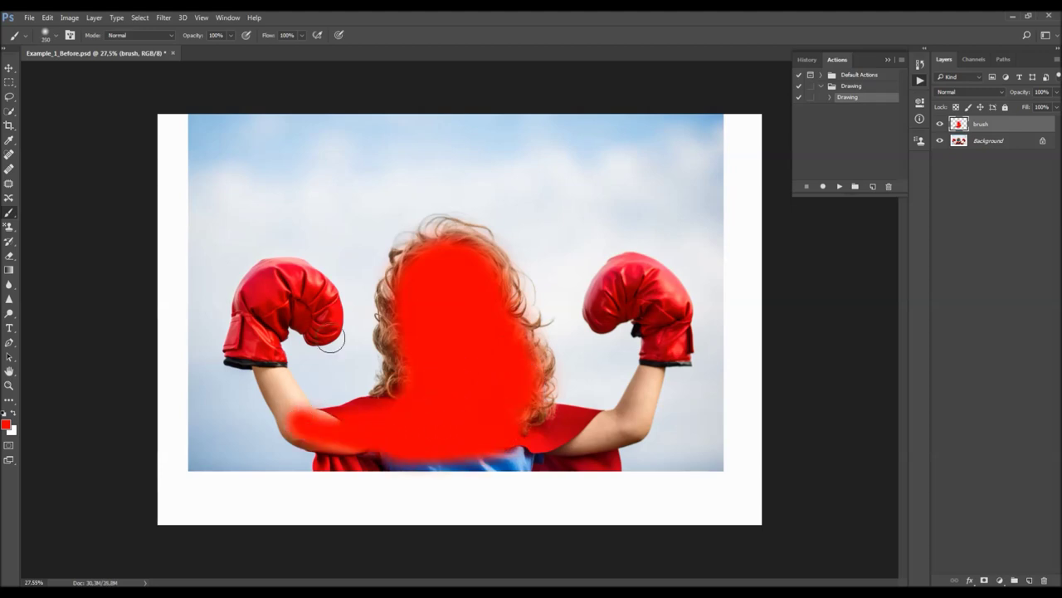
Close the Example_1_Before document and open Example_1_Brushed from the Desktop
{"action": "key", "text": "v"}
{"action": "left_click", "coordinate": [173, 53]}
{"action": "left_click", "coordinate": [29, 18]}
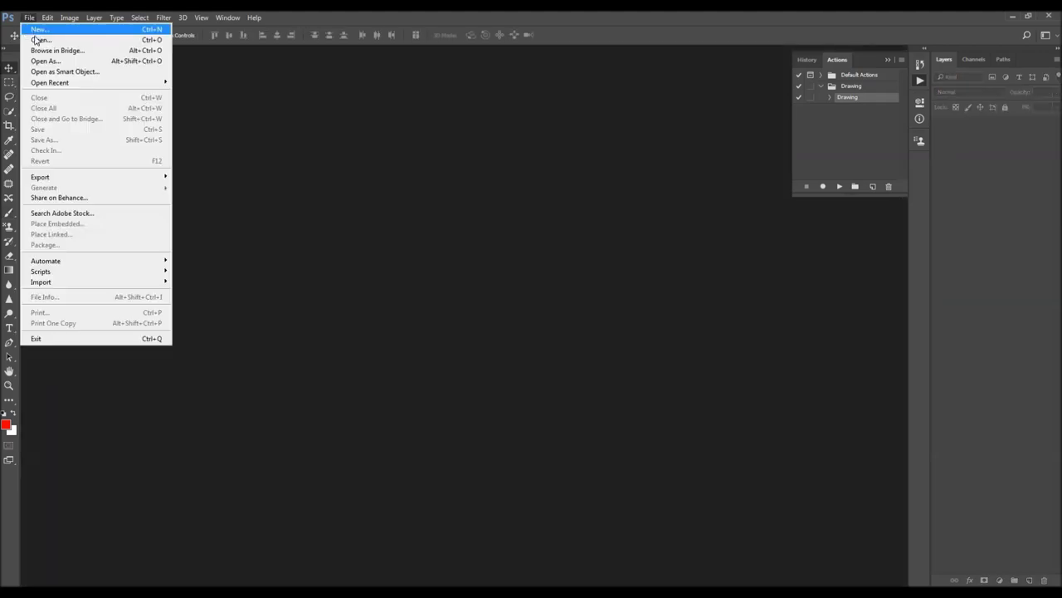
{"action": "left_click", "coordinate": [37, 45]}
{"action": "scroll", "coordinate": [331, 214], "scroll_direction": "down", "scroll_amount": 5}
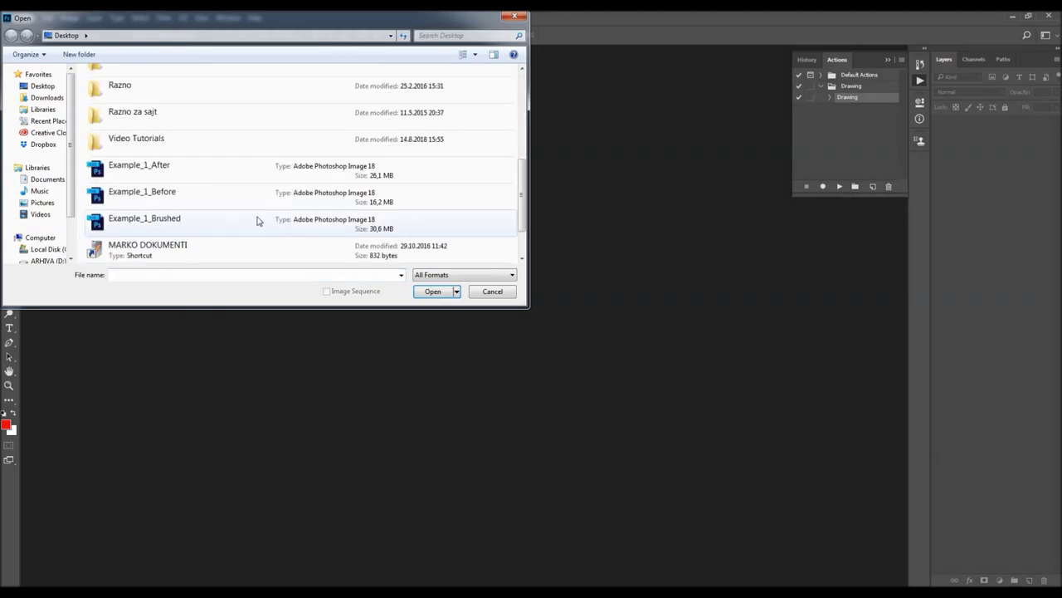
{"action": "double_click", "coordinate": [213, 219]}
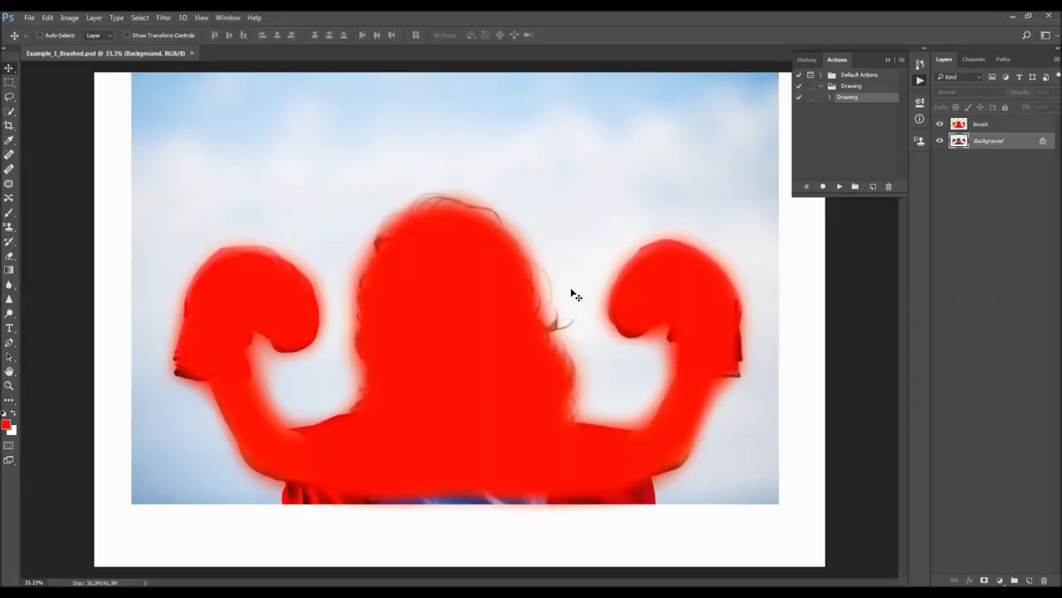
Select the brush layer and run the Drawing action on the document
{"action": "key", "text": "ctrl+0"}
{"action": "left_click", "coordinate": [983, 125]}
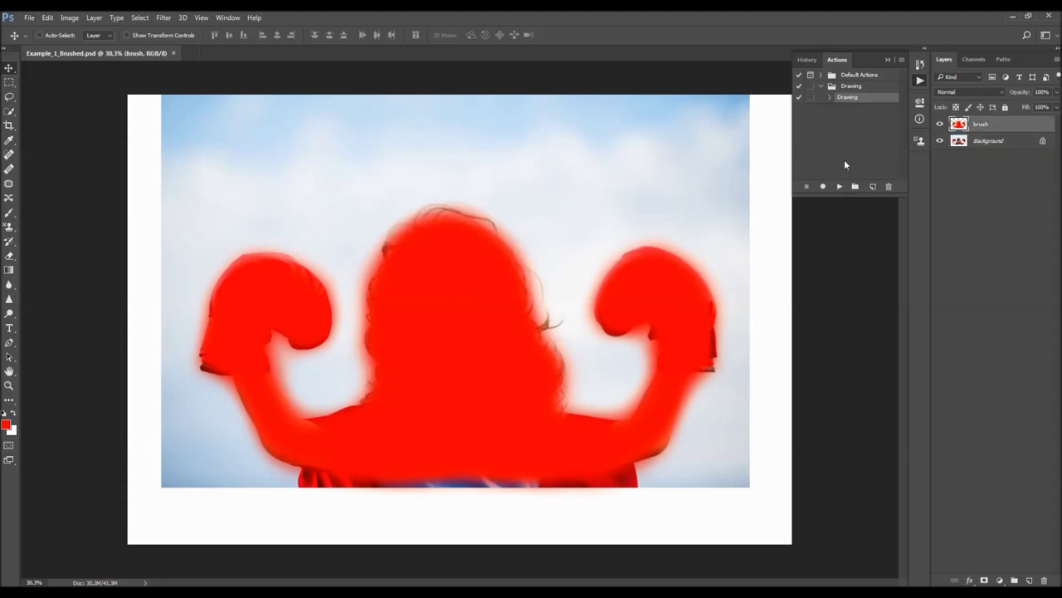
{"action": "left_click", "coordinate": [841, 189]}
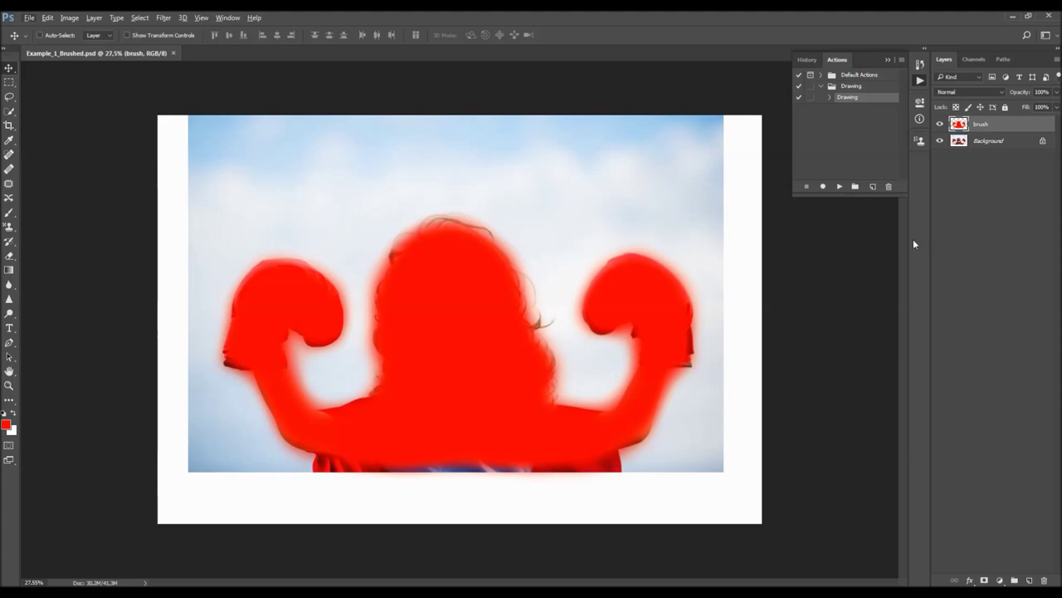
{"action": "left_click", "coordinate": [838, 186]}
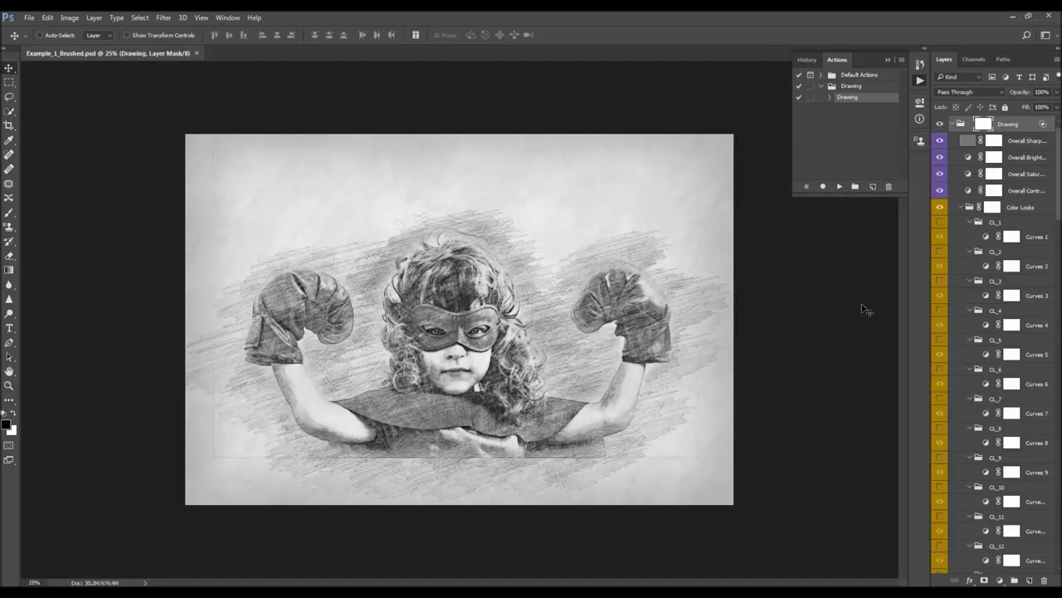
Collapse the Drawing action set and the Actions panel, and widen the Layers panel to show full layer names
{"action": "left_click", "coordinate": [822, 86]}
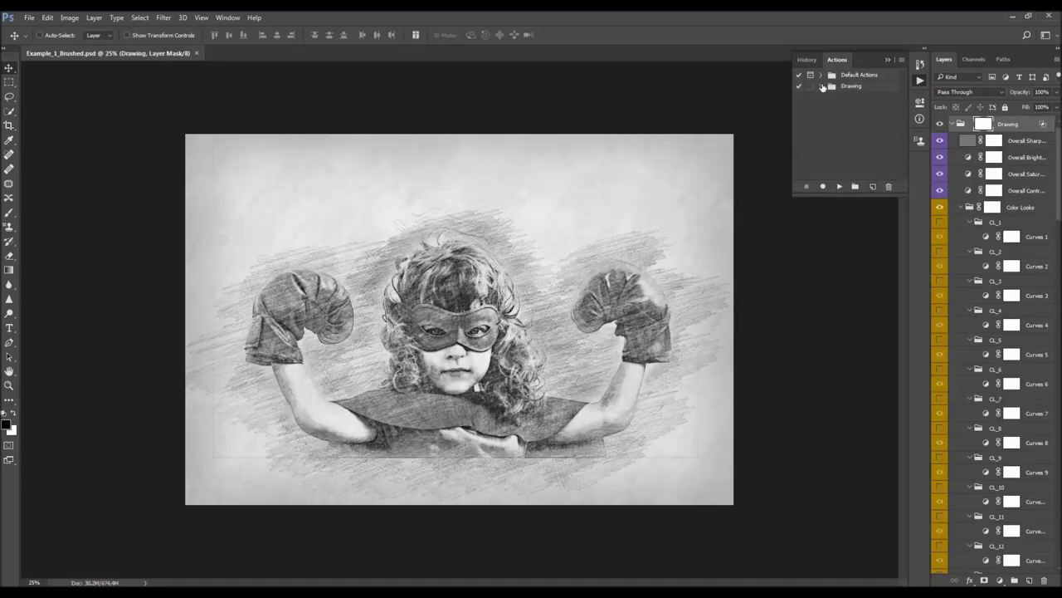
{"action": "left_click", "coordinate": [885, 59]}
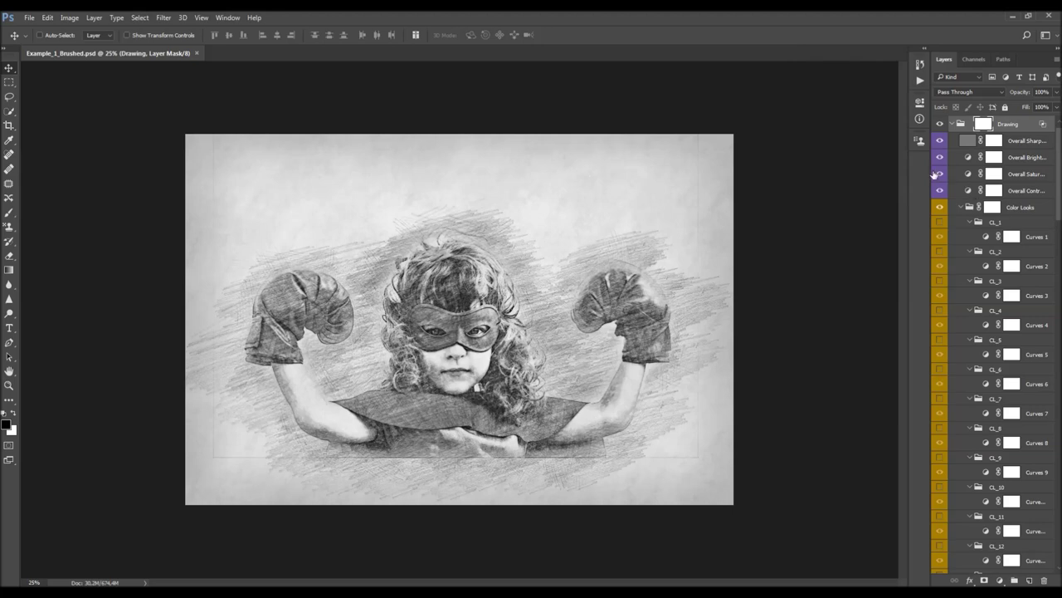
{"action": "left_click_drag", "start_coordinate": [930, 170], "coordinate": [881, 172]}
{"action": "scroll", "coordinate": [940, 213], "scroll_direction": "up", "scroll_amount": 1}
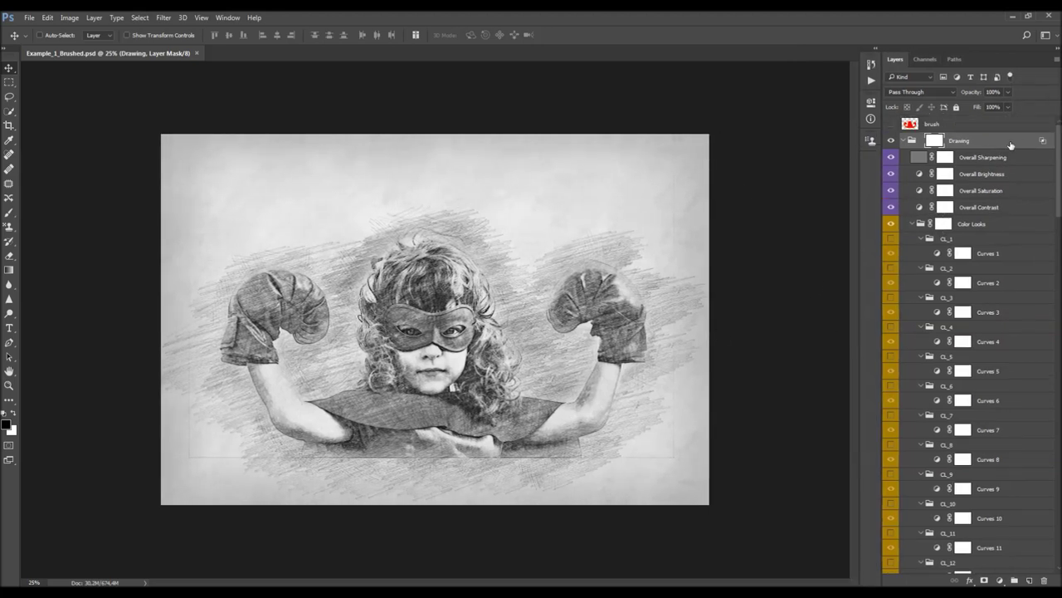
Look through the generated layers and collapse all the groups nested inside the Drawing group
{"action": "scroll", "coordinate": [1054, 166], "scroll_direction": "down", "scroll_amount": 15}
{"action": "scroll", "coordinate": [1049, 207], "scroll_direction": "up", "scroll_amount": 6}
{"action": "scroll", "coordinate": [1047, 175], "scroll_direction": "up", "scroll_amount": 8}
{"action": "left_click", "coordinate": [904, 141]}
{"action": "left_click", "coordinate": [904, 141], "text": "alt"}
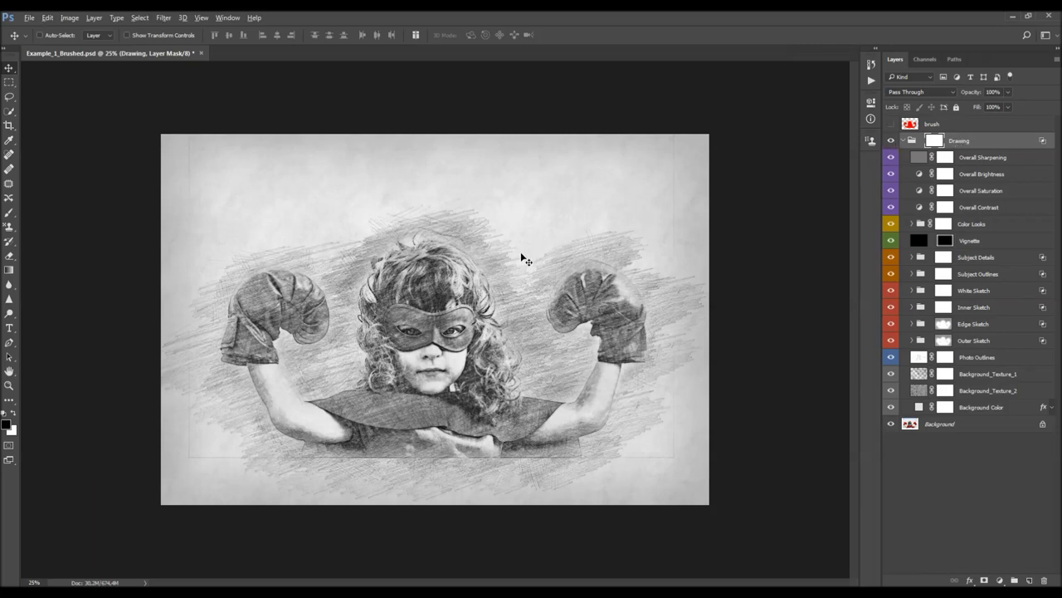
Hide every layer and group inside the Drawing group, and toggle the Background layer off and on
{"action": "scroll", "coordinate": [524, 254], "scroll_direction": "up", "scroll_amount": 1}
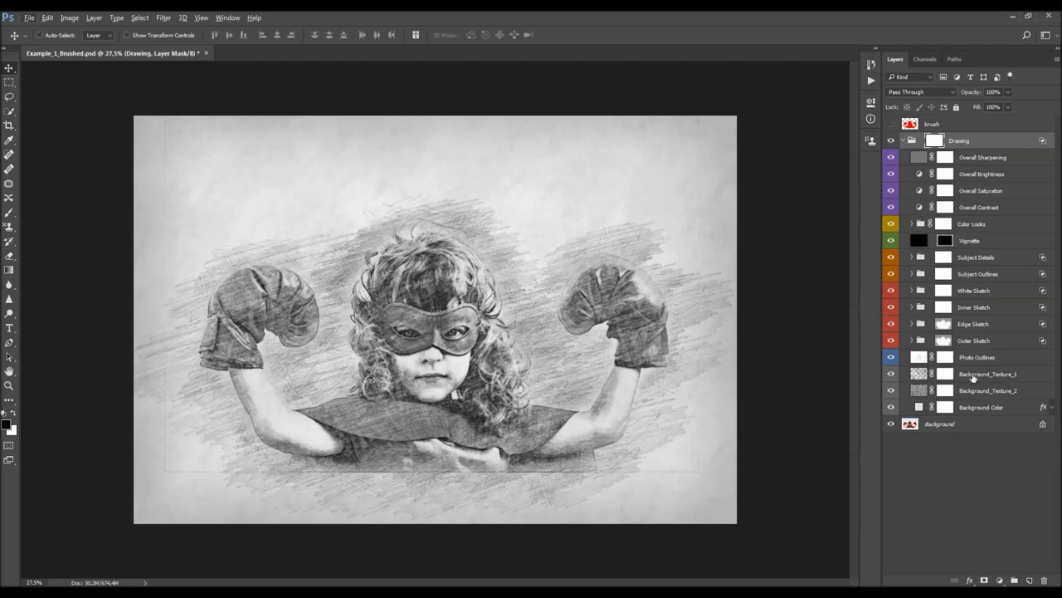
{"action": "scroll", "coordinate": [784, 324], "scroll_direction": "down", "scroll_amount": 1}
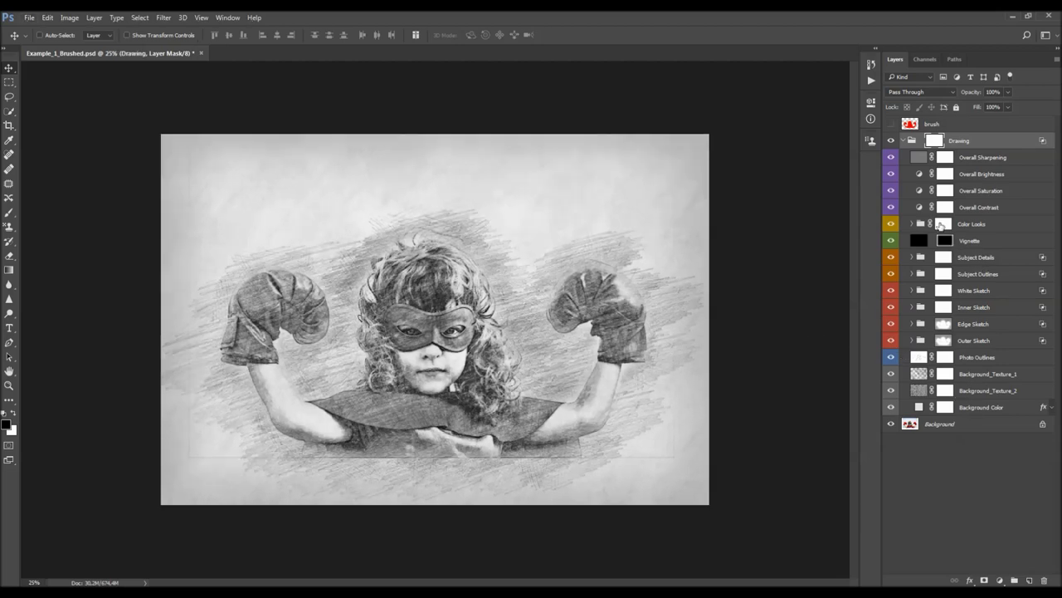
{"action": "left_click_drag", "start_coordinate": [891, 158], "coordinate": [893, 393]}
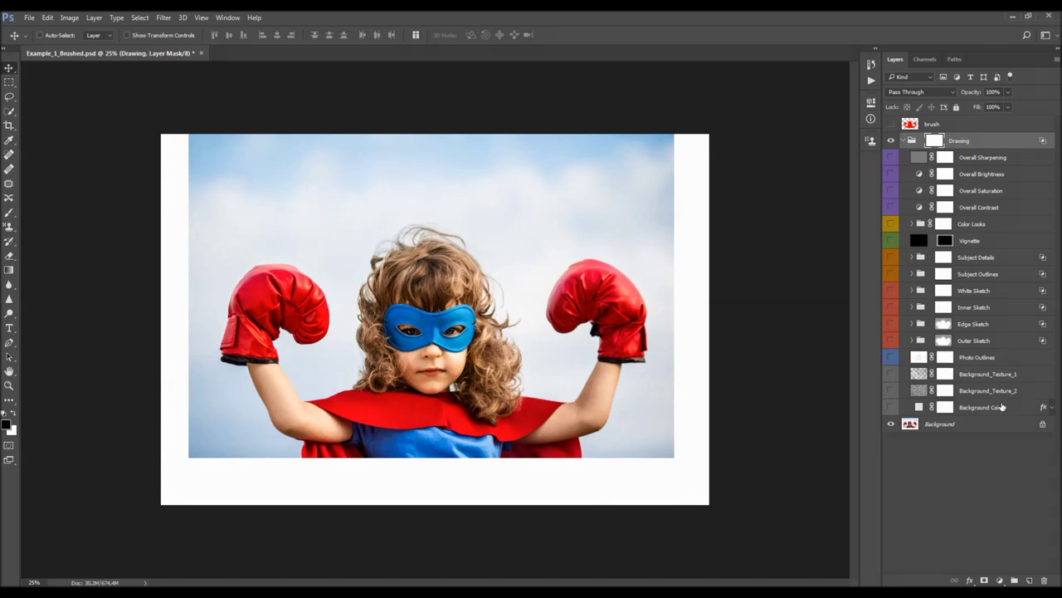
{"action": "left_click", "coordinate": [891, 424]}
{"action": "left_click", "coordinate": [891, 424]}
Select the Background Color layer and make it visible above the photo
{"action": "left_click", "coordinate": [982, 409]}
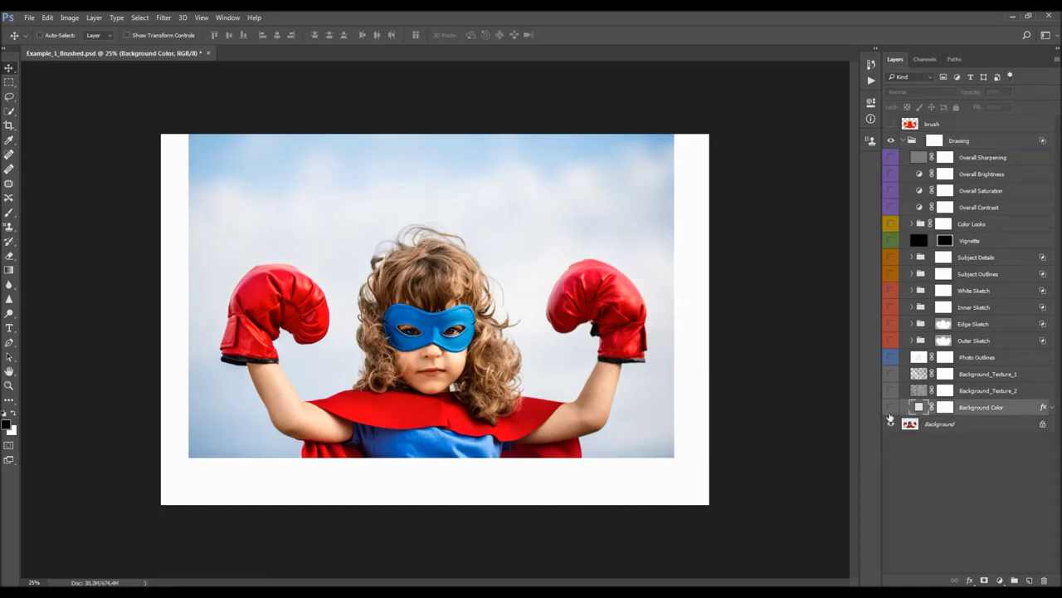
{"action": "left_click", "coordinate": [891, 408]}
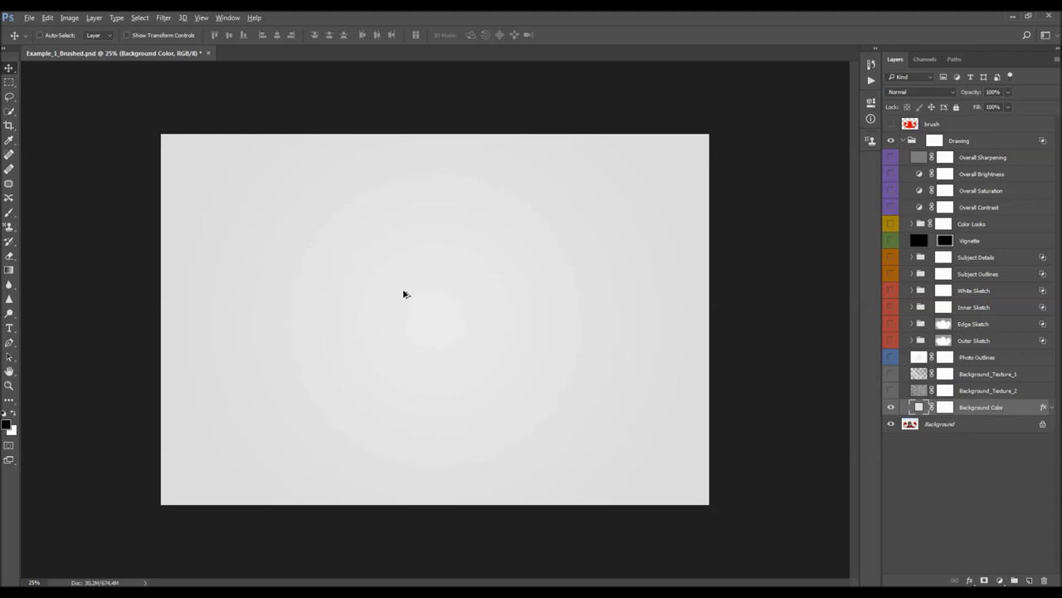
{"action": "scroll", "coordinate": [404, 291], "scroll_direction": "up", "scroll_amount": 1}
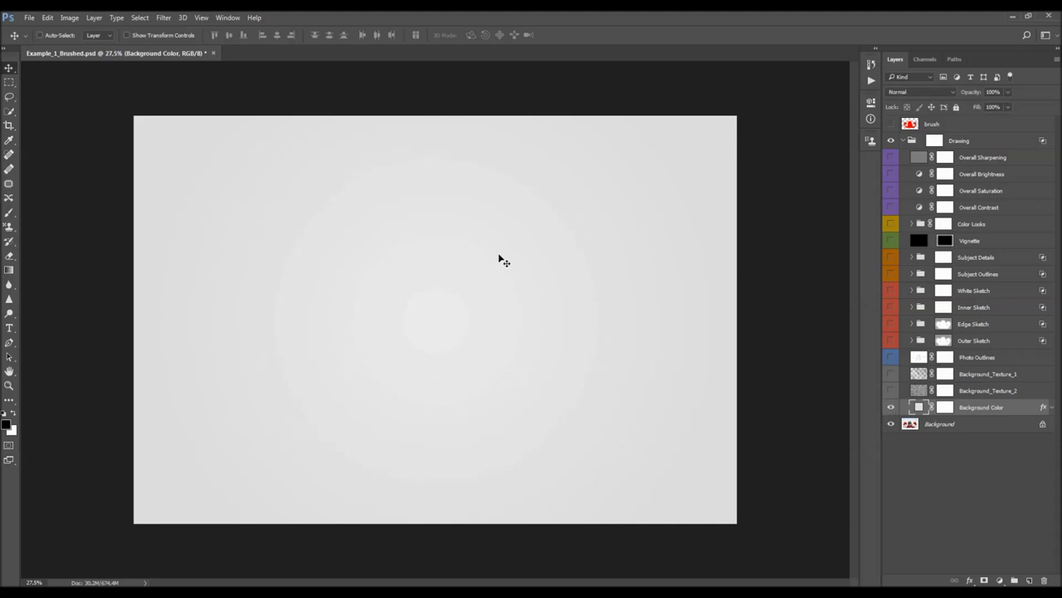
Try the blue fill color 44b7c5 on the Background Color layer and cancel the change
{"action": "double_click", "coordinate": [918, 408]}
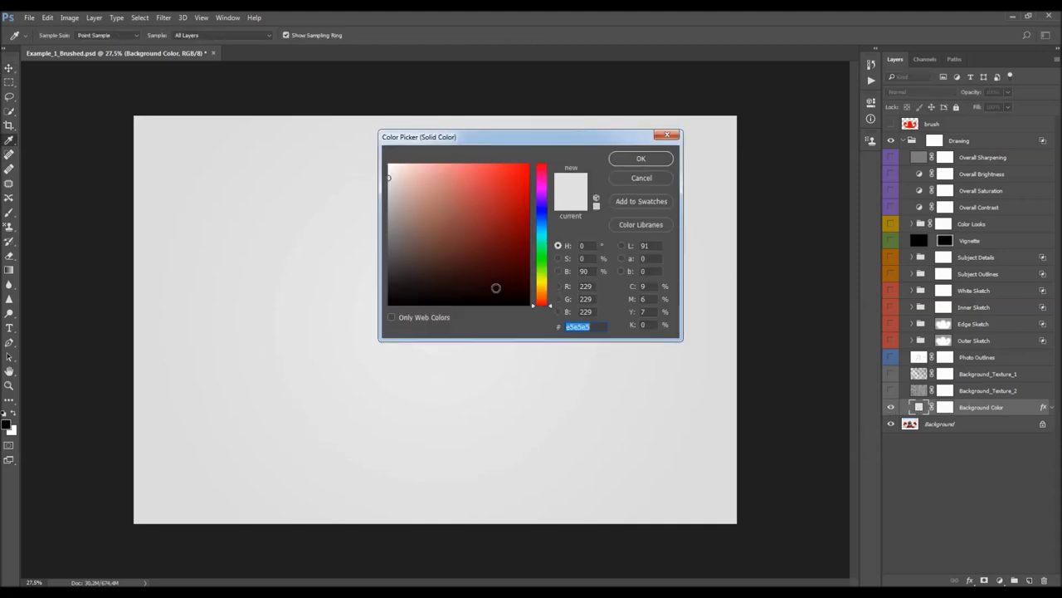
{"action": "left_click", "coordinate": [528, 165]}
{"action": "left_click_drag", "start_coordinate": [539, 157], "coordinate": [481, 196]}
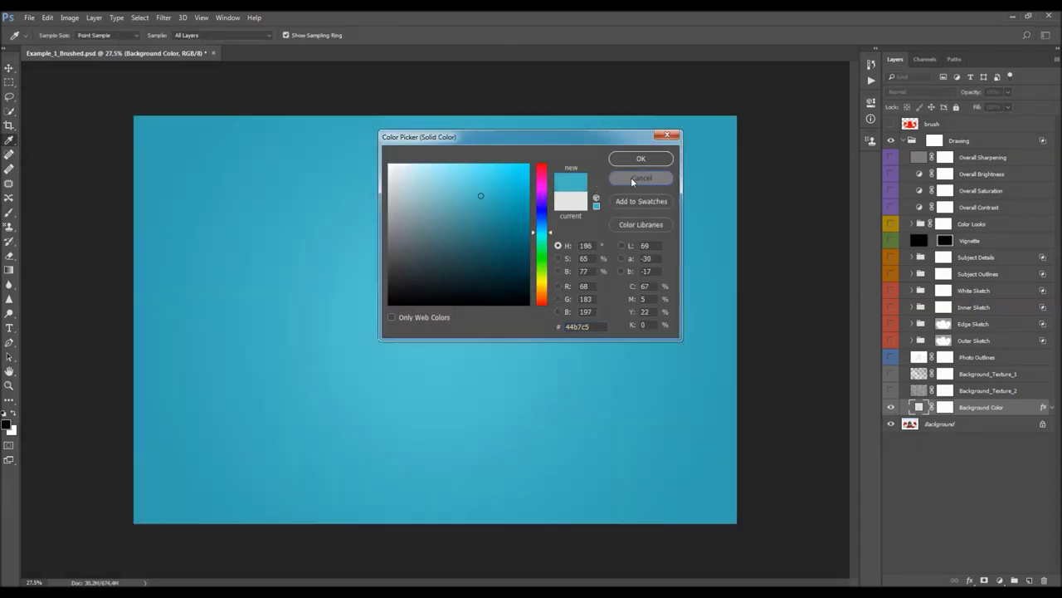
{"action": "left_click", "coordinate": [641, 178]}
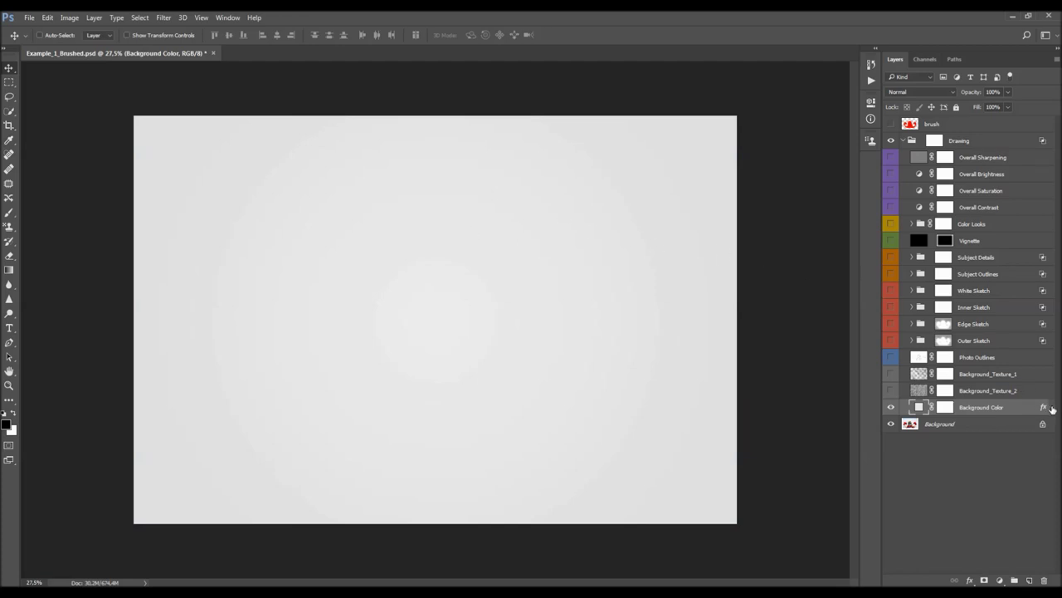
Open the Background Color layer's Gradient Overlay effect and set its opacity to 87%
{"action": "left_click", "coordinate": [1052, 407]}
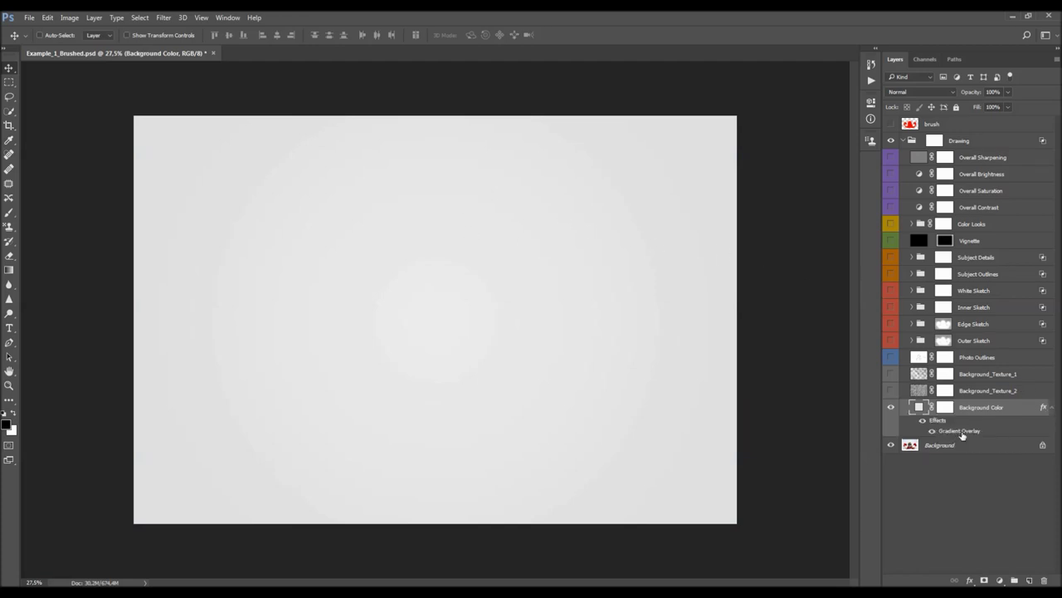
{"action": "double_click", "coordinate": [960, 431]}
{"action": "left_click_drag", "start_coordinate": [570, 132], "coordinate": [759, 216]}
{"action": "left_click_drag", "start_coordinate": [712, 252], "coordinate": [751, 254]}
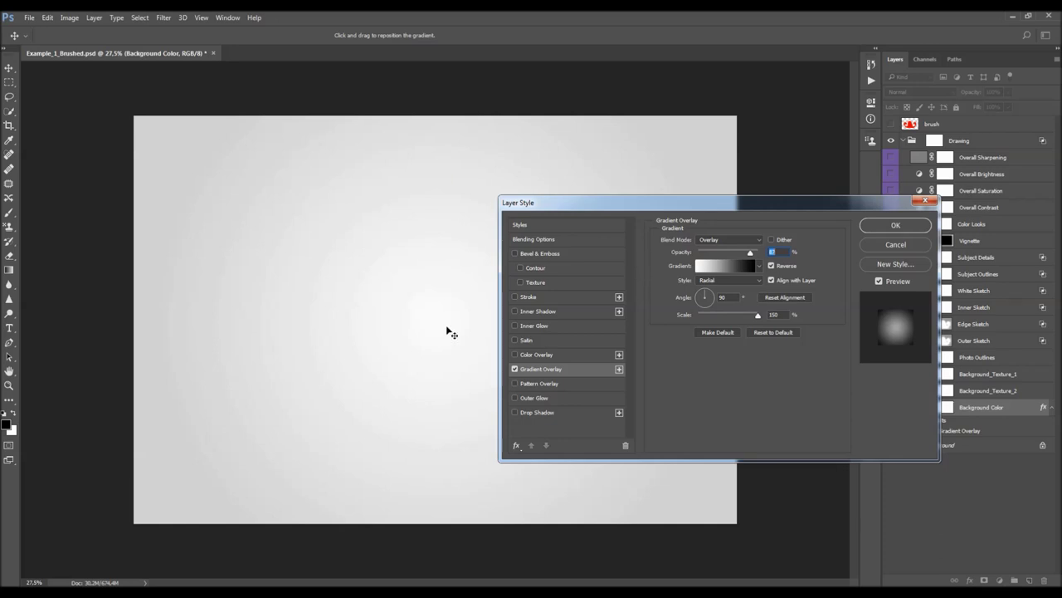
Set the Gradient Overlay style to Linear with an angle of 110°
{"action": "left_click", "coordinate": [735, 282]}
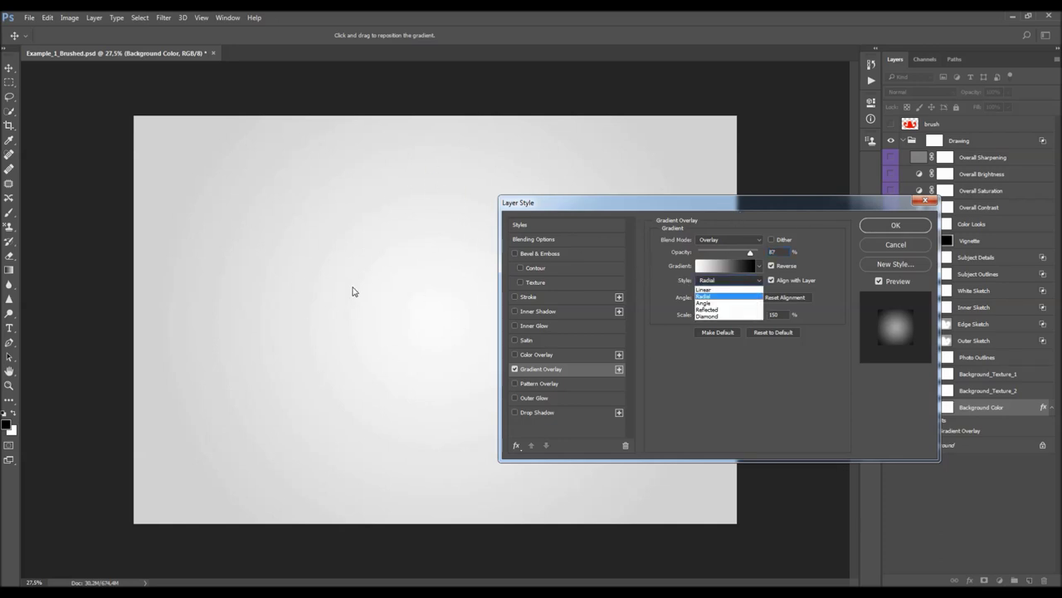
{"action": "left_click", "coordinate": [837, 254]}
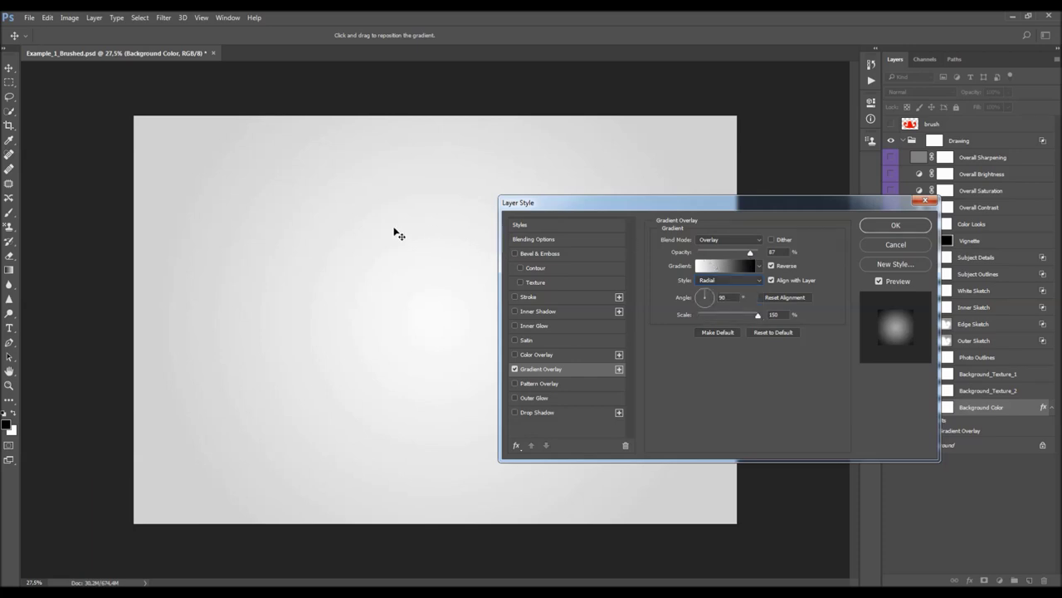
{"action": "left_click", "coordinate": [710, 282]}
{"action": "left_click", "coordinate": [743, 288]}
{"action": "left_click_drag", "start_coordinate": [706, 296], "coordinate": [703, 291]}
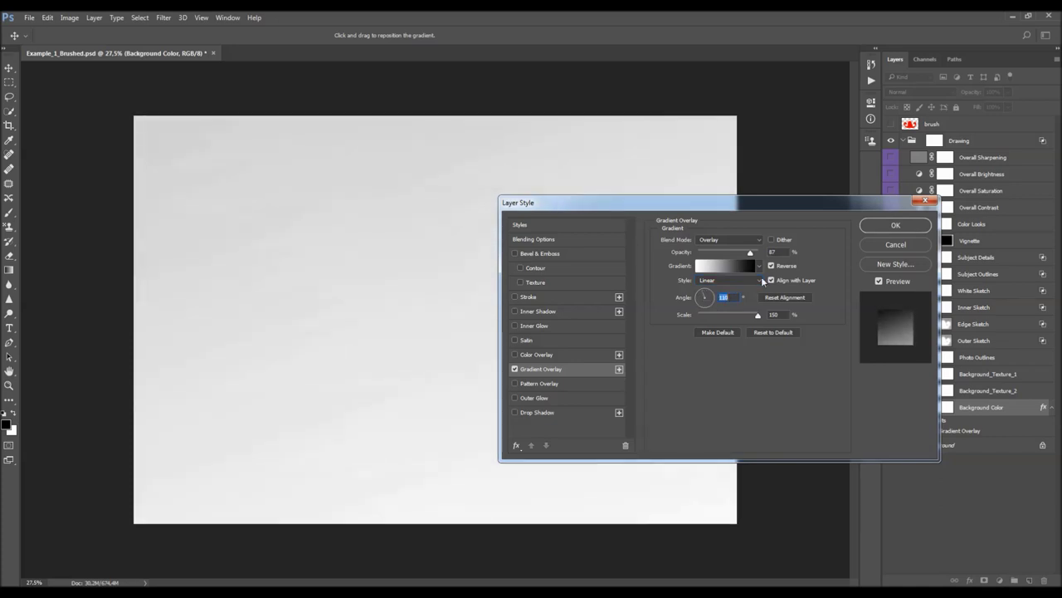
Discard the Gradient Overlay changes made to the Background Color layer
{"action": "left_click", "coordinate": [878, 244]}
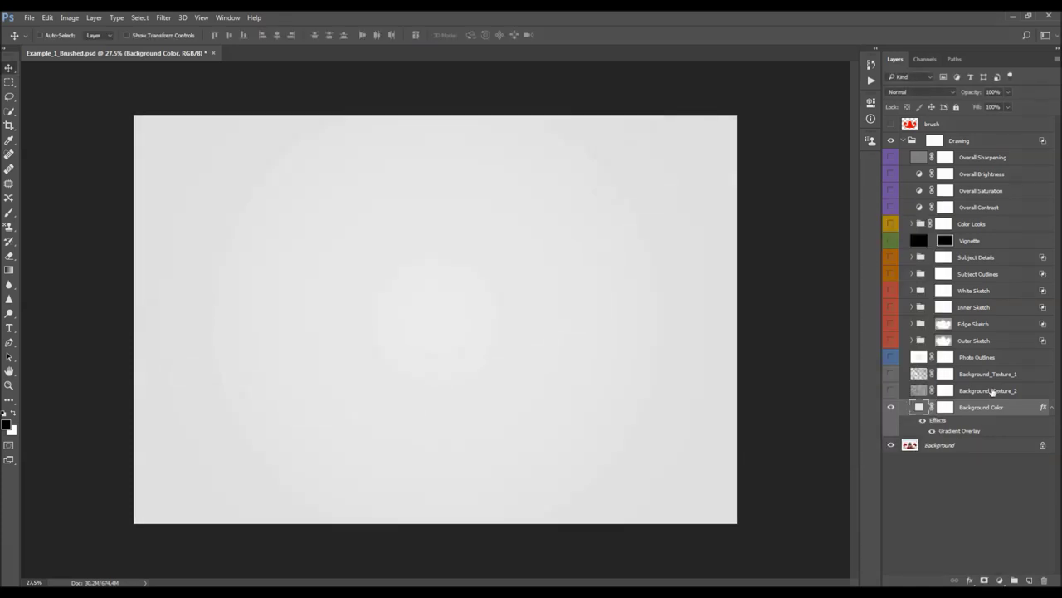
Make the Background_Texture_2 and Background_Texture_1 layers visible and adjust the opacity of Background_Texture_2
{"action": "left_click", "coordinate": [993, 392]}
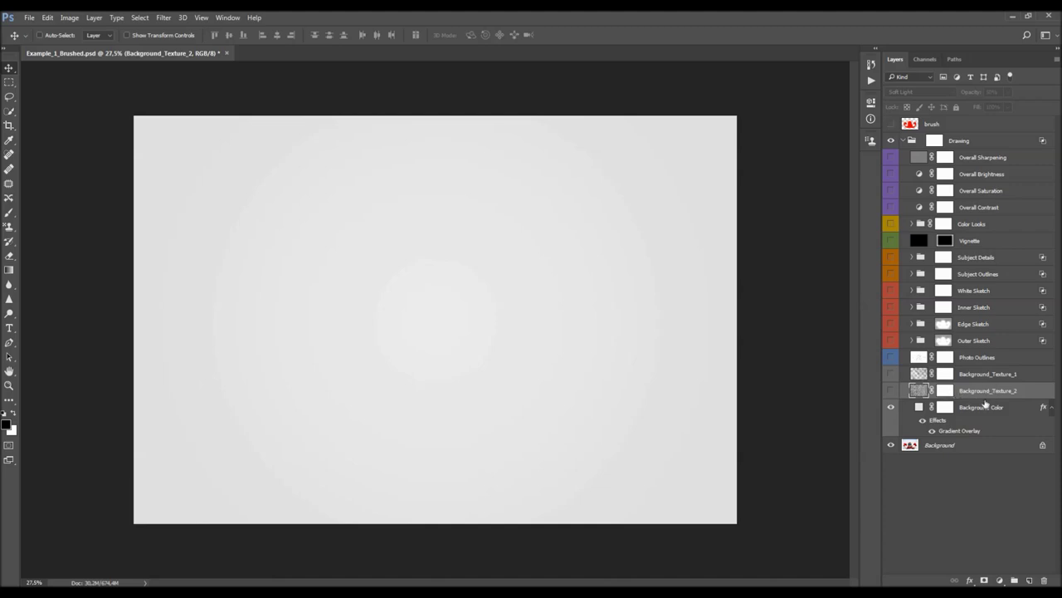
{"action": "left_click", "coordinate": [891, 375]}
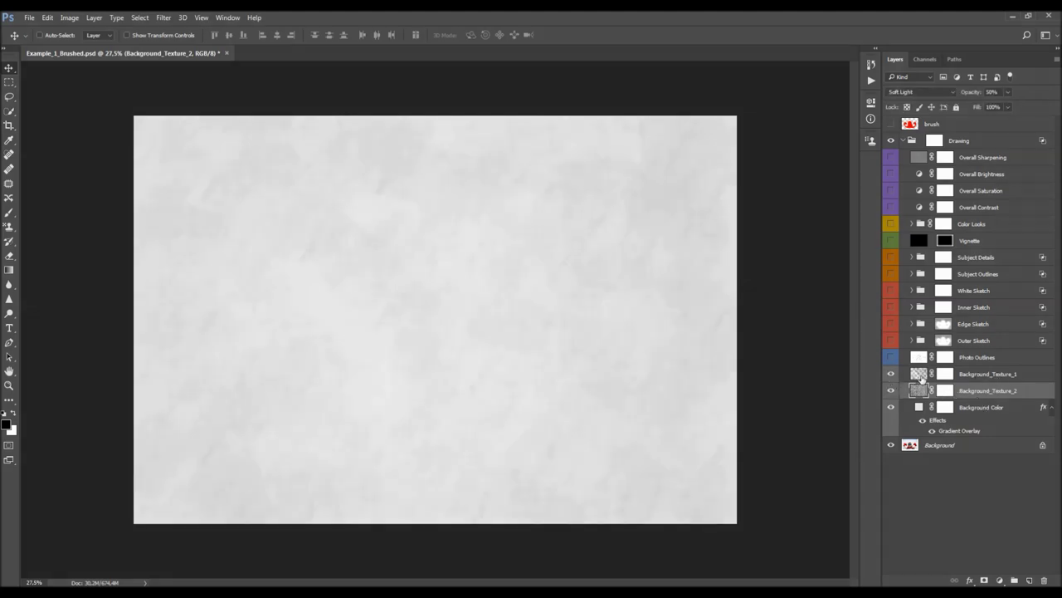
{"action": "left_click", "coordinate": [892, 390]}
{"action": "left_click", "coordinate": [892, 373]}
{"action": "left_click", "coordinate": [891, 374]}
{"action": "left_click_drag", "start_coordinate": [972, 92], "coordinate": [1002, 115]}
{"action": "mouse_move", "coordinate": [1007, 92]}
{"action": "left_mouse_down"}
{"action": "mouse_move", "coordinate": [1008, 107]}
{"action": "mouse_move", "coordinate": [994, 108]}
{"action": "mouse_move", "coordinate": [1008, 108]}
{"action": "left_mouse_up"}
Set the Background_Texture_1 layer's opacity to 10%
{"action": "left_click", "coordinate": [971, 375]}
{"action": "left_click_drag", "start_coordinate": [970, 92], "coordinate": [830, 100]}
{"action": "left_click_drag", "start_coordinate": [1008, 92], "coordinate": [995, 109]}
{"action": "type", "text": "10"}
{"action": "key", "text": "Return"}
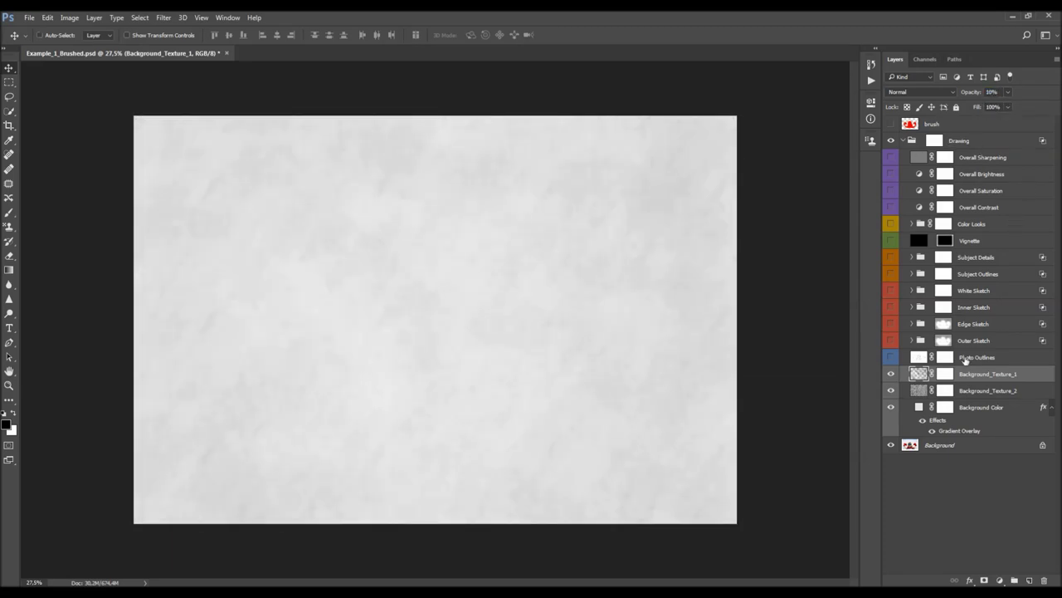
Select the Photo Outlines layer and make it visible
{"action": "left_click", "coordinate": [967, 359]}
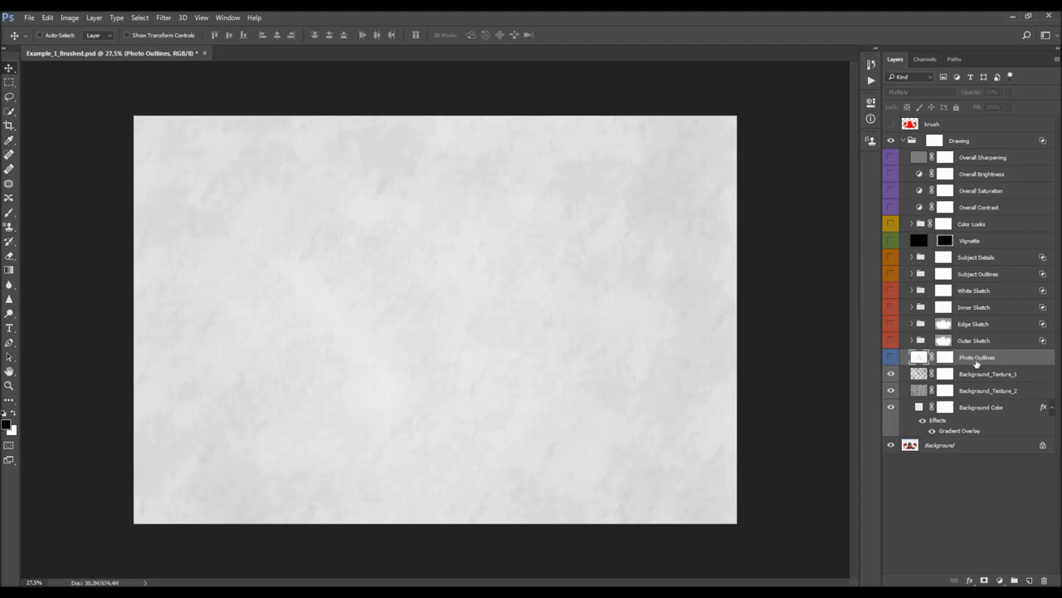
{"action": "left_click", "coordinate": [890, 357]}
{"action": "scroll", "coordinate": [437, 311], "scroll_direction": "up", "scroll_amount": 1}
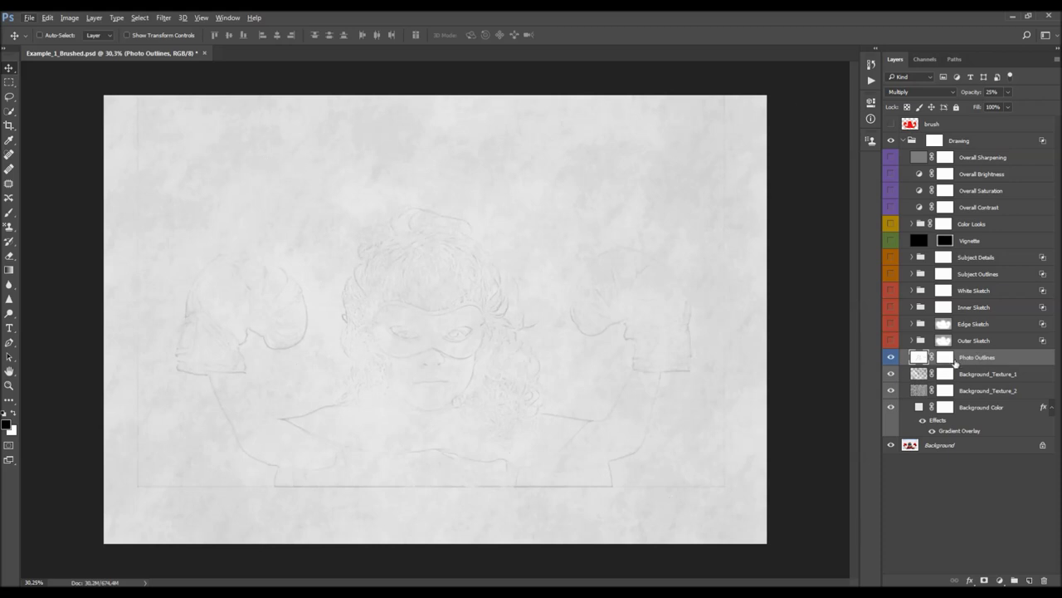
Target the Photo Outlines layer mask and choose a round brush with its size reduced to 300
{"action": "left_click", "coordinate": [947, 357]}
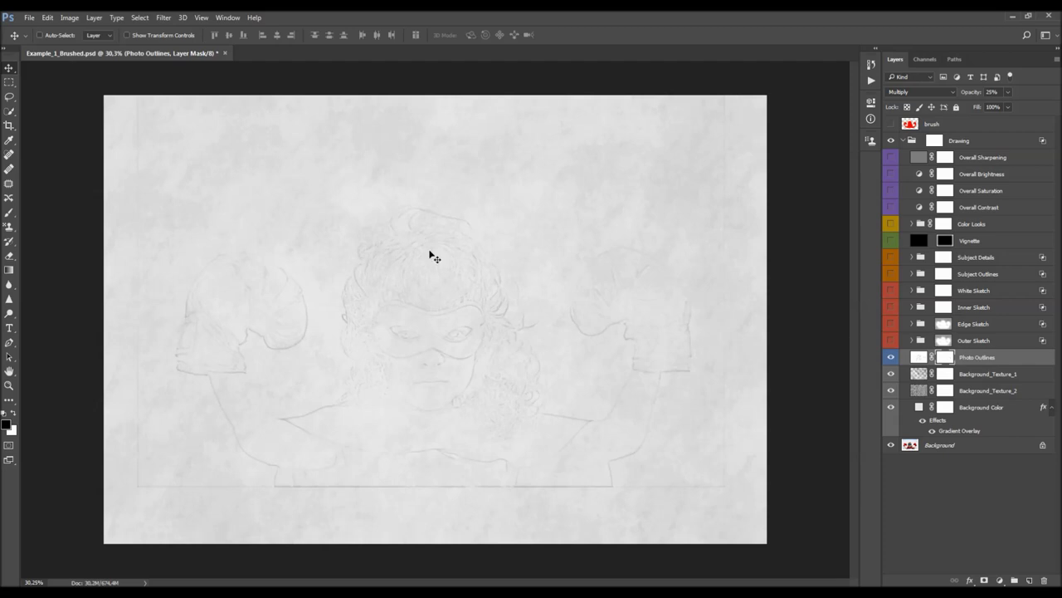
{"action": "key", "text": "b"}
{"action": "right_click", "coordinate": [218, 217]}
{"action": "scroll", "coordinate": [269, 340], "scroll_direction": "up", "scroll_amount": 5}
{"action": "left_click", "coordinate": [273, 317]}
{"action": "key", "text": "Return"}
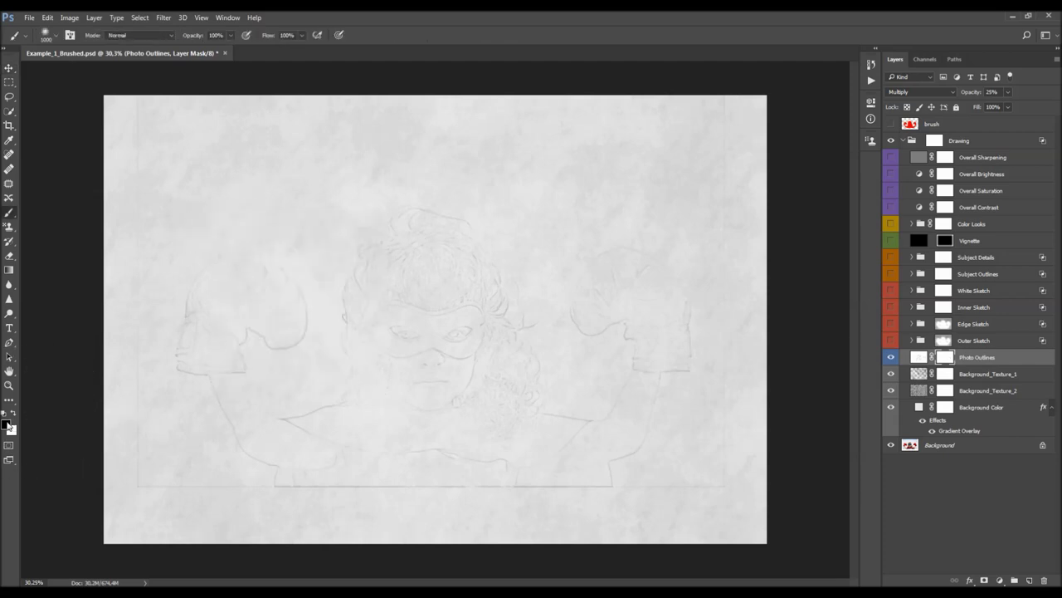
{"action": "key", "text": "bracketleft"}
{"action": "key", "text": "bracketleft"}
{"action": "key", "text": "bracketleft"}
{"action": "key", "text": "bracketleft"}
{"action": "key", "text": "bracketleft"}
{"action": "key", "text": "bracketleft"}
{"action": "key", "text": "bracketleft"}
Check the original photo's borders and paint out the straight border lines in black on the Photo Outlines mask with a size 250 brush
{"action": "left_click", "coordinate": [891, 140]}
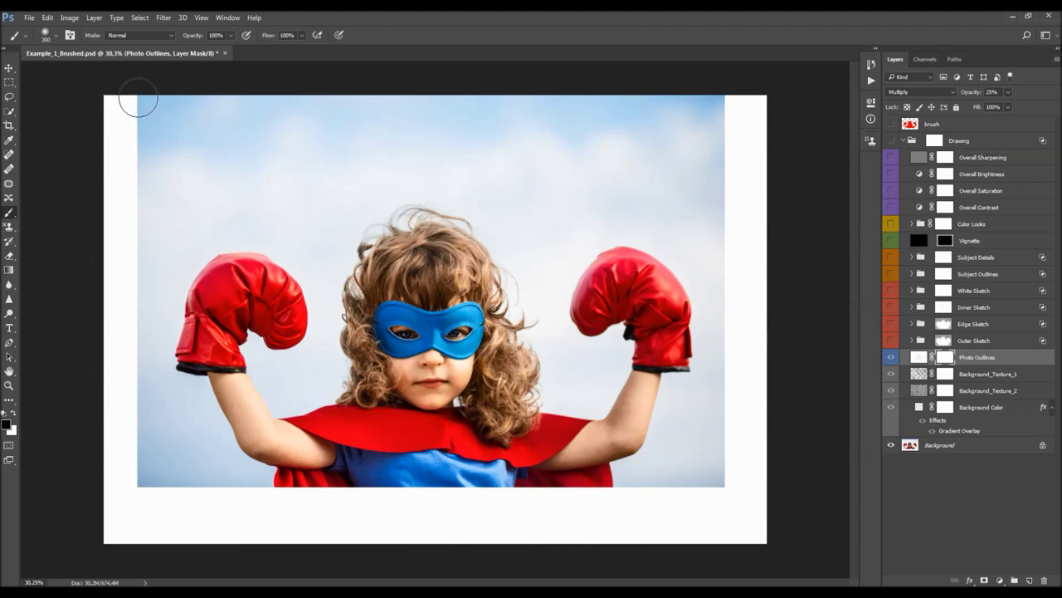
{"action": "left_click", "coordinate": [892, 140]}
{"action": "key", "text": "bracketleft"}
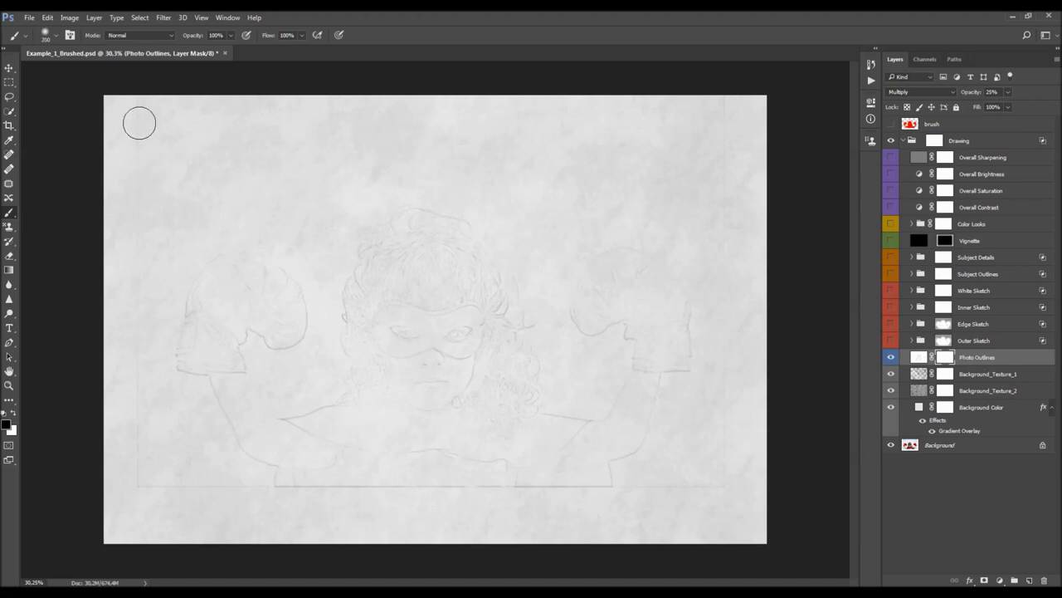
{"action": "mouse_move", "coordinate": [128, 299]}
{"action": "left_mouse_down"}
{"action": "mouse_move", "coordinate": [129, 497]}
{"action": "mouse_move", "coordinate": [149, 489]}
{"action": "mouse_move", "coordinate": [280, 503]}
{"action": "mouse_move", "coordinate": [512, 501]}
{"action": "left_mouse_up"}
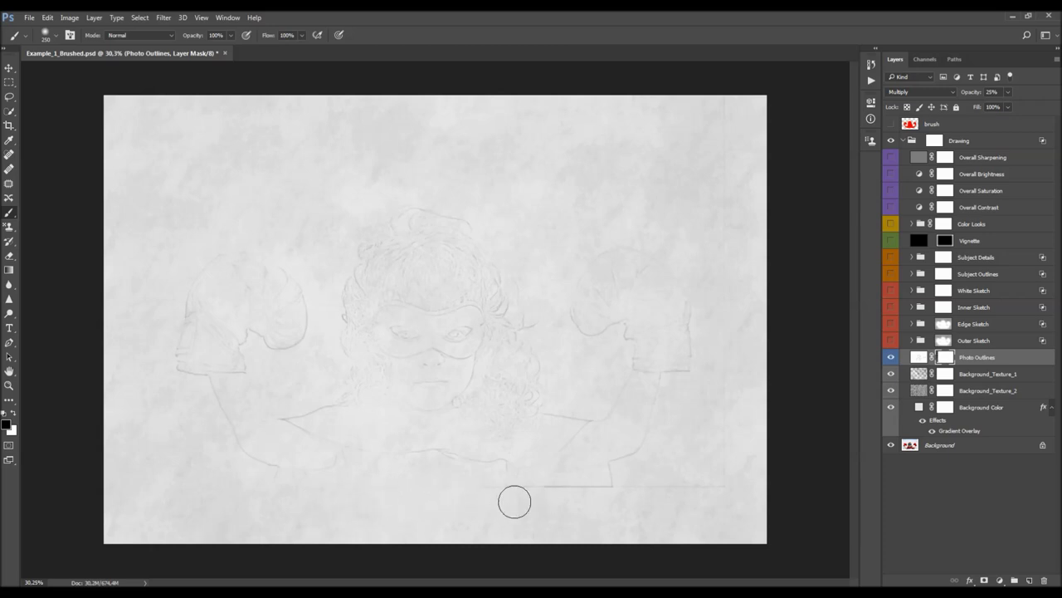
{"action": "left_click_drag", "start_coordinate": [379, 500], "coordinate": [602, 501]}
{"action": "left_click_drag", "start_coordinate": [631, 497], "coordinate": [728, 493]}
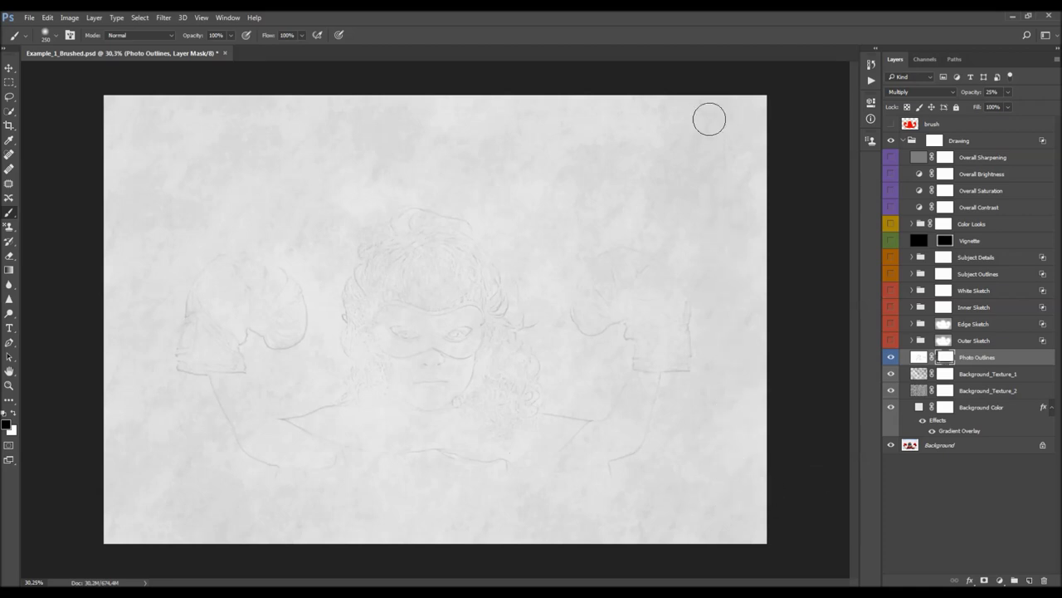
{"action": "key", "text": "v"}
{"action": "scroll", "coordinate": [544, 239], "scroll_direction": "down", "scroll_amount": 1}
{"action": "scroll", "coordinate": [545, 246], "scroll_direction": "up", "scroll_amount": 1}
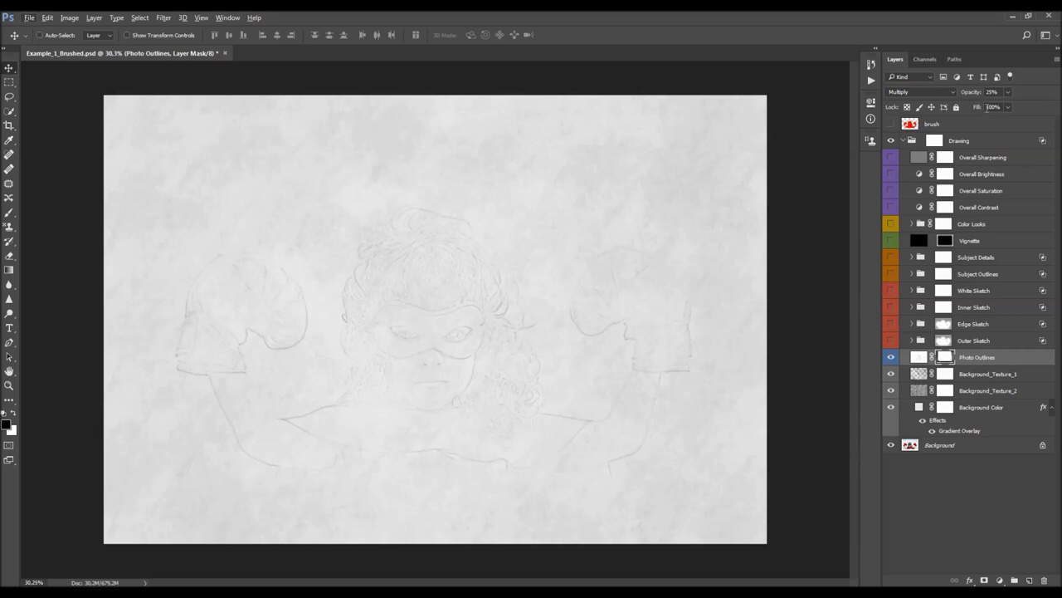
Increase the Photo Outlines layer's opacity and compare the drawing with the layer hidden and shown
{"action": "mouse_move", "coordinate": [971, 91]}
{"action": "left_mouse_down"}
{"action": "mouse_move", "coordinate": [670, 109]}
{"action": "mouse_move", "coordinate": [894, 123]}
{"action": "mouse_move", "coordinate": [783, 132]}
{"action": "mouse_move", "coordinate": [803, 143]}
{"action": "left_mouse_up"}
{"action": "left_click", "coordinate": [891, 357]}
{"action": "left_click", "coordinate": [891, 357]}
Make the Outer, Edge, Inner and White Sketch groups and the Subject Outlines and Subject Details groups visible
{"action": "left_click", "coordinate": [973, 340]}
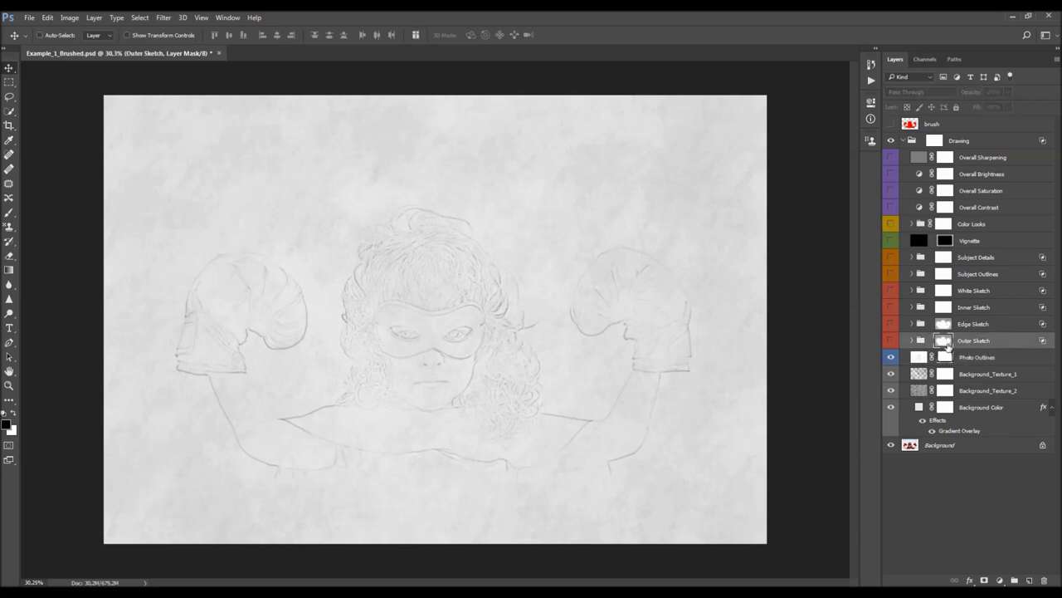
{"action": "left_click", "coordinate": [891, 340]}
{"action": "left_click_drag", "start_coordinate": [890, 340], "coordinate": [890, 292]}
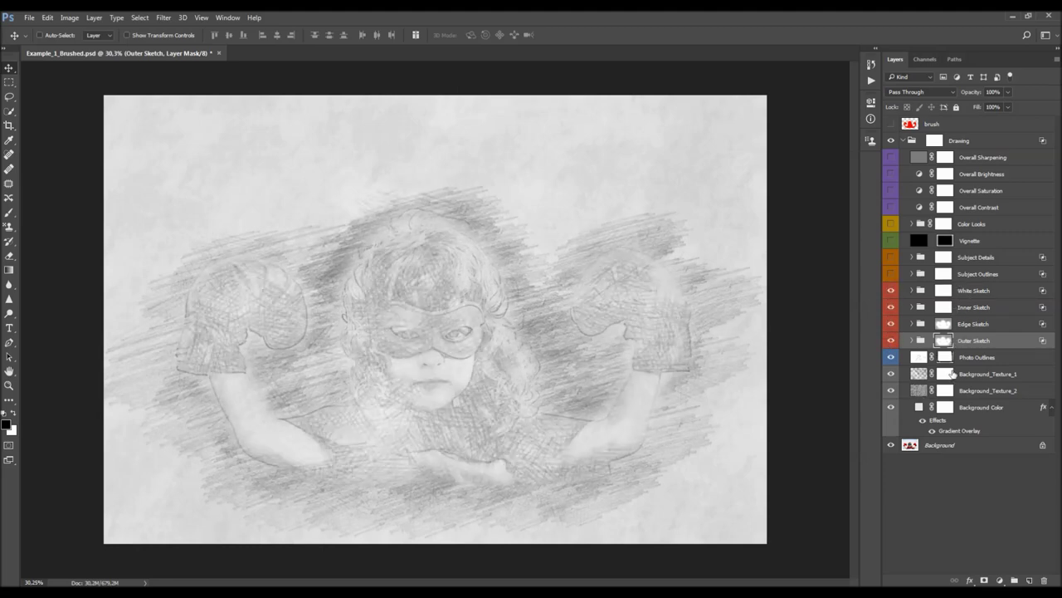
{"action": "left_click_drag", "start_coordinate": [892, 274], "coordinate": [890, 257]}
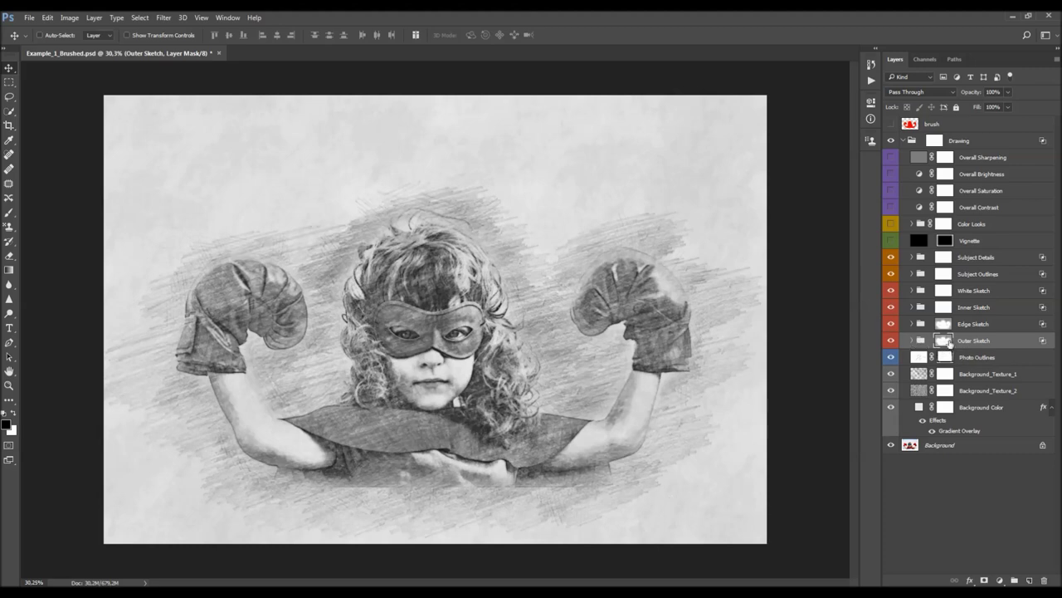
Examine the Outer Sketch group's effect by temporarily disabling its layer mask and hiding the group
{"action": "left_click", "coordinate": [944, 341], "text": "shift"}
{"action": "left_click", "coordinate": [944, 340], "text": "shift"}
{"action": "left_click", "coordinate": [943, 340], "text": "shift"}
{"action": "left_click", "coordinate": [891, 341]}
{"action": "left_click", "coordinate": [891, 341]}
Try different density values on the Outer Sketch group's layer mask and select the Edge Sketch mask
{"action": "left_click", "coordinate": [871, 102]}
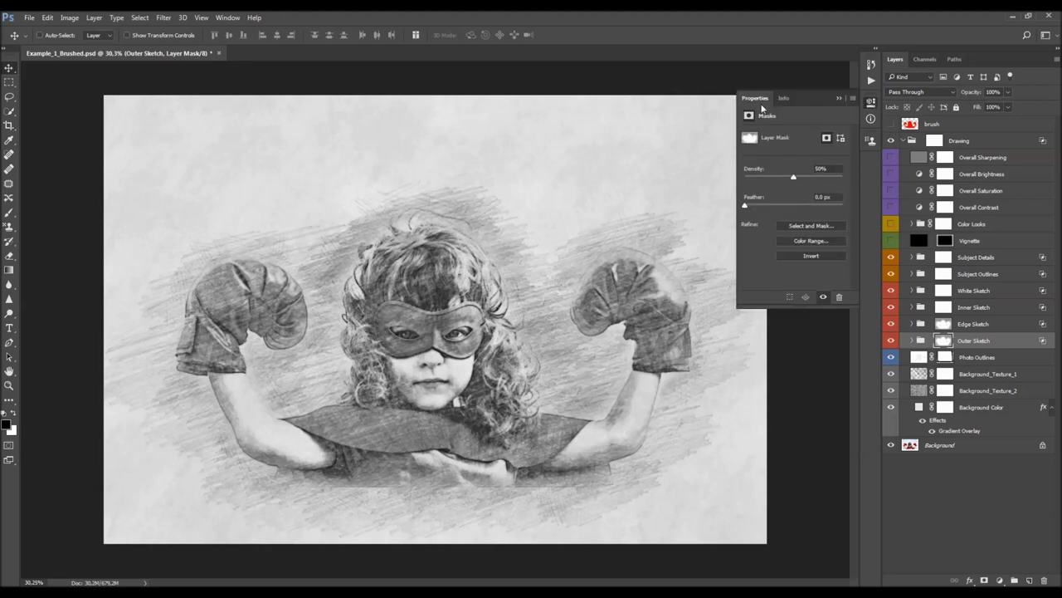
{"action": "left_click_drag", "start_coordinate": [749, 179], "coordinate": [834, 186]}
{"action": "left_click", "coordinate": [839, 97]}
{"action": "left_click", "coordinate": [945, 325]}
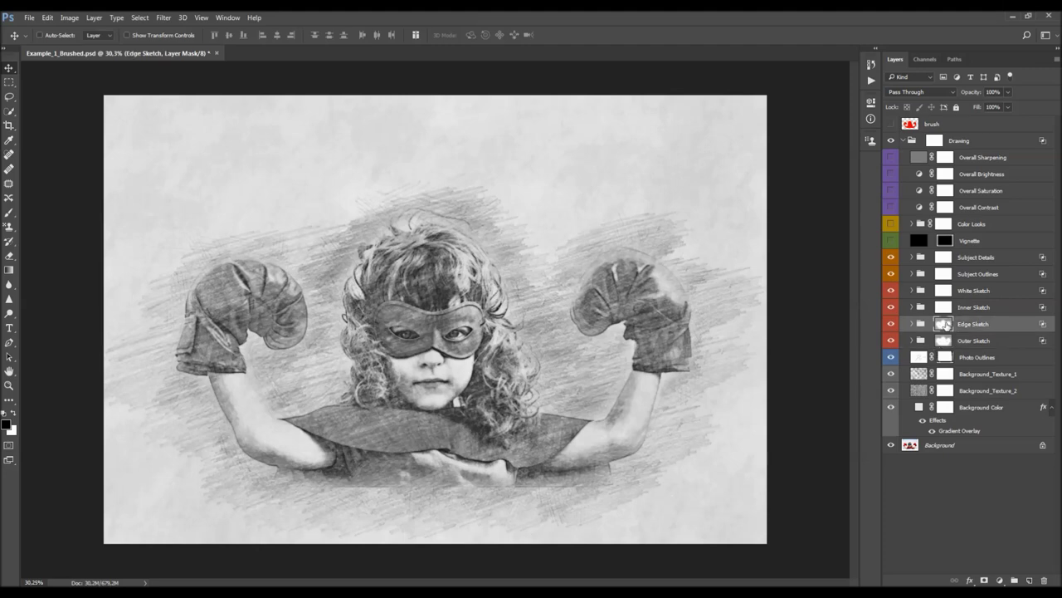
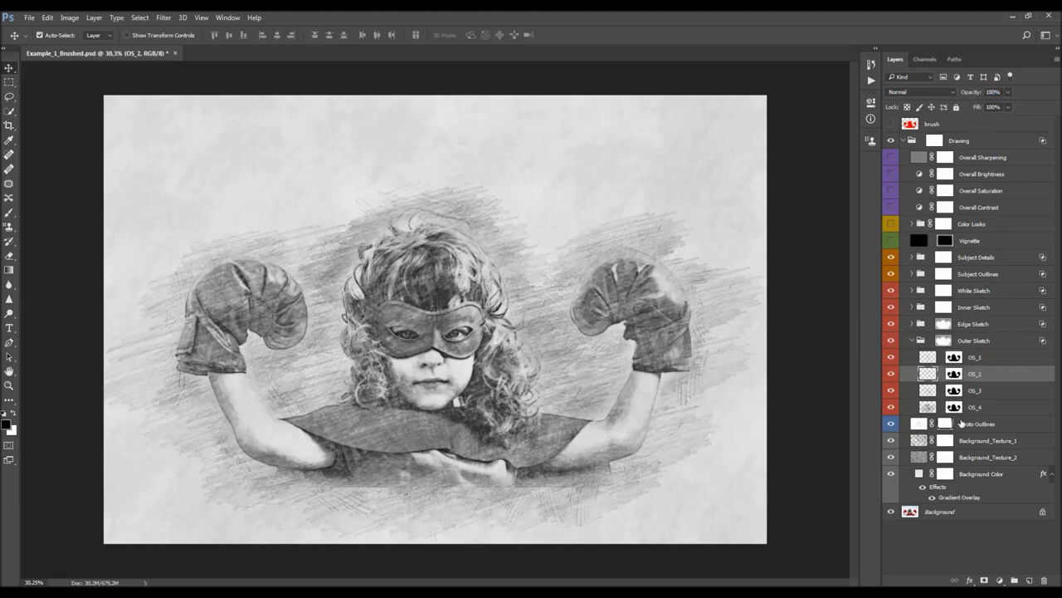
Go through the layers of the Outer Sketch group and set the OS_1 layer's opacity to 41%
{"action": "key", "text": "alt+["}
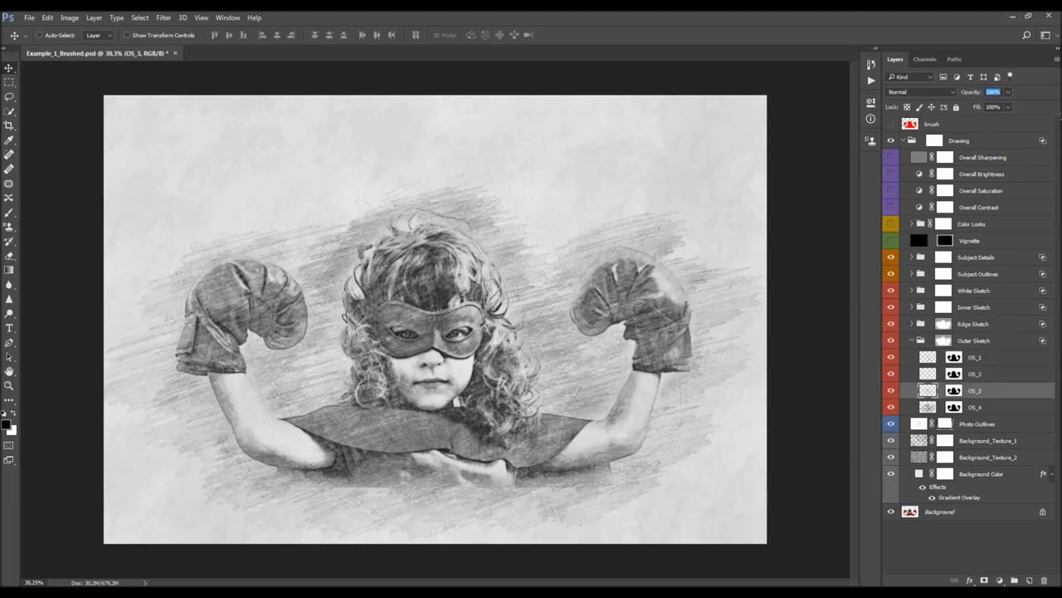
{"action": "key", "text": "alt+["}
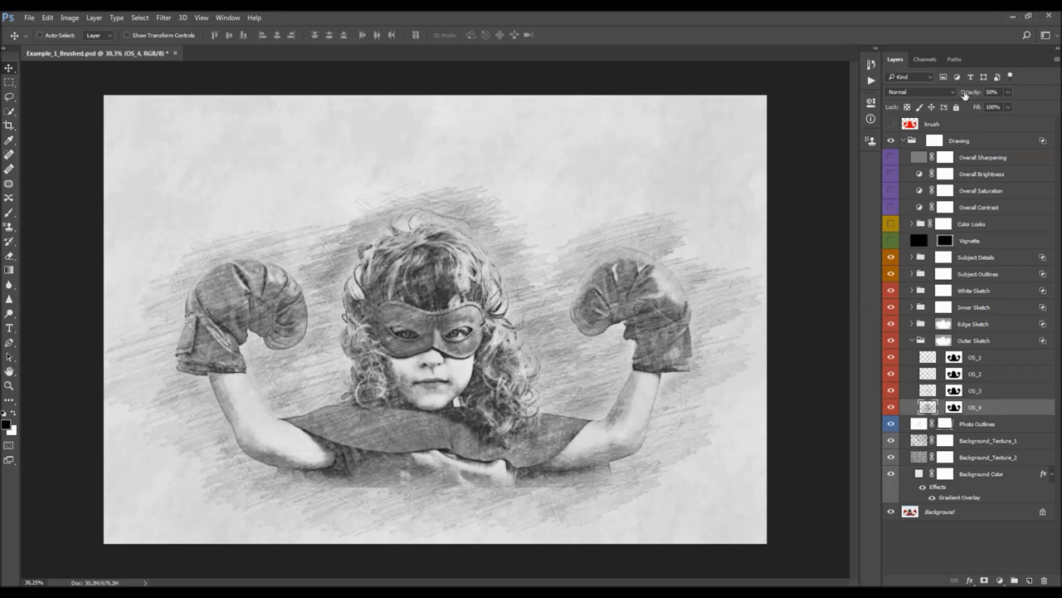
{"action": "key", "text": "ctrl"}
{"action": "left_click", "coordinate": [989, 357]}
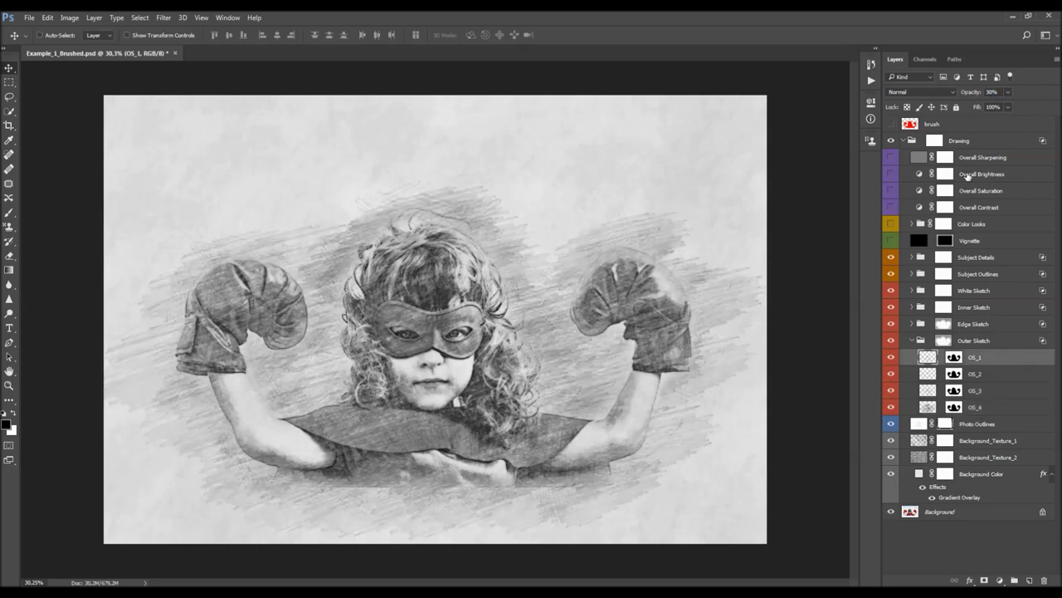
{"action": "left_click_drag", "start_coordinate": [973, 98], "coordinate": [855, 101]}
{"action": "type", "text": "41"}
{"action": "key", "text": "Return"}
Set the OS_2 layer's opacity to 37% and adjust the opacity of the OS_3 layer
{"action": "left_click", "coordinate": [977, 374]}
{"action": "mouse_move", "coordinate": [977, 98]}
{"action": "left_mouse_down"}
{"action": "mouse_move", "coordinate": [824, 116]}
{"action": "mouse_move", "coordinate": [699, 336]}
{"action": "mouse_move", "coordinate": [780, 149]}
{"action": "mouse_move", "coordinate": [803, 159]}
{"action": "left_mouse_up"}
{"action": "left_click", "coordinate": [1043, 391]}
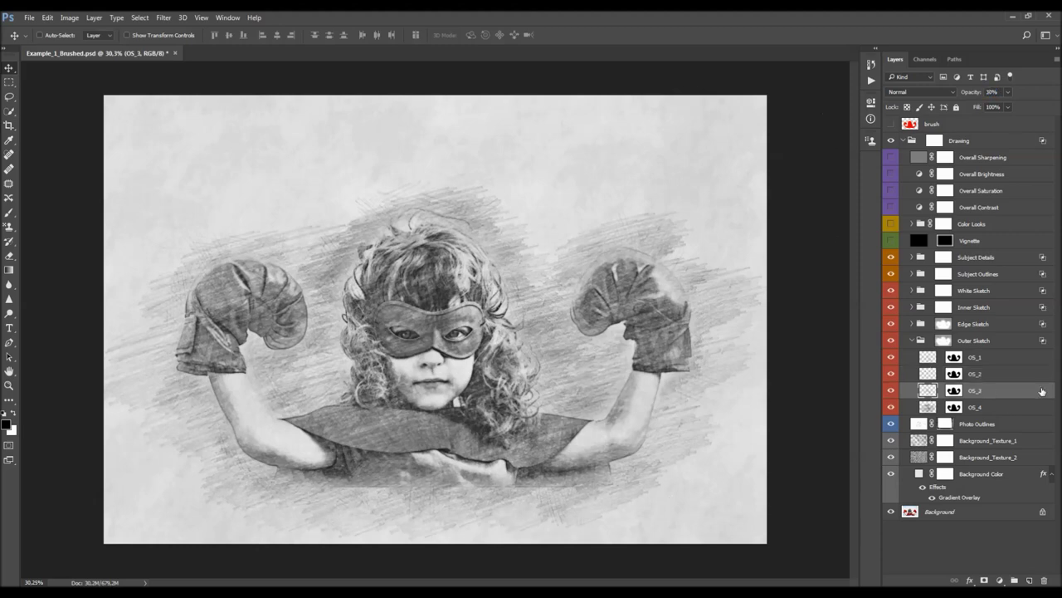
{"action": "mouse_move", "coordinate": [951, 97]}
{"action": "left_mouse_down"}
{"action": "mouse_move", "coordinate": [661, 135]}
{"action": "mouse_move", "coordinate": [778, 161]}
{"action": "left_mouse_up"}
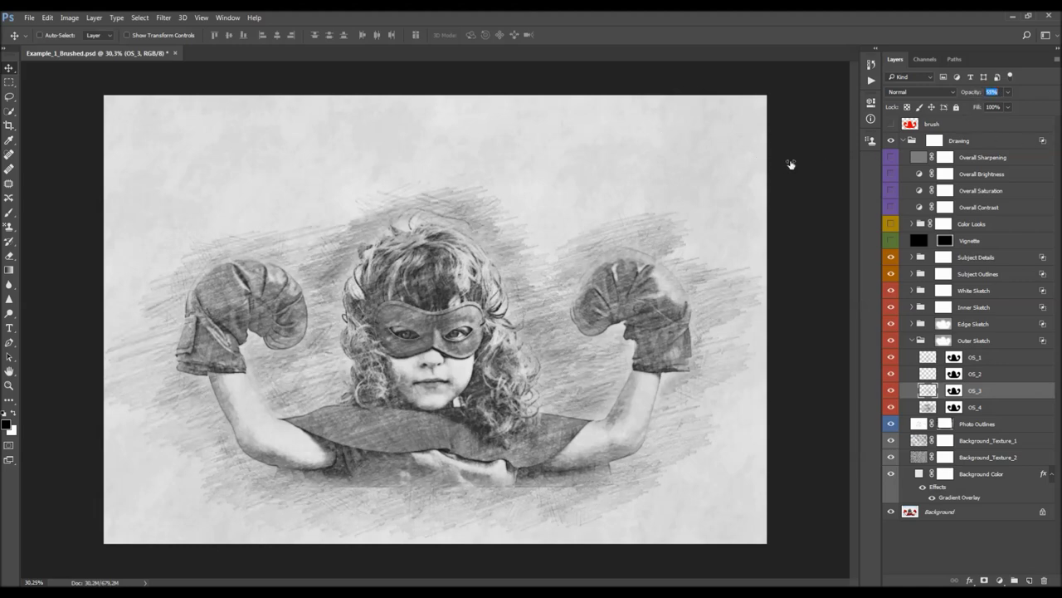
{"action": "left_click_drag", "start_coordinate": [791, 164], "coordinate": [791, 163]}
Select the OS_4 layer and compare the drawing with it hidden and shown
{"action": "left_click", "coordinate": [986, 407]}
{"action": "left_click", "coordinate": [892, 407]}
{"action": "left_click", "coordinate": [892, 406]}
{"action": "left_click", "coordinate": [892, 407]}
{"action": "left_click", "coordinate": [894, 408]}
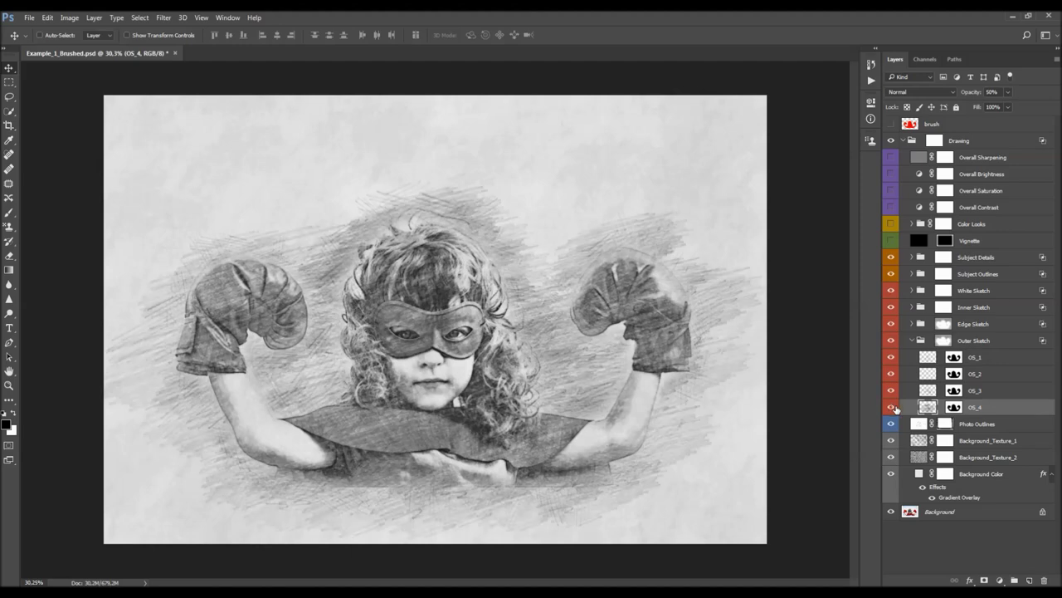
Examine the layer masks of OS_1 to OS_4, temporarily disabling masks to see the area they hide
{"action": "left_click", "coordinate": [954, 390]}
{"action": "left_click", "coordinate": [955, 373]}
{"action": "left_click", "coordinate": [956, 357]}
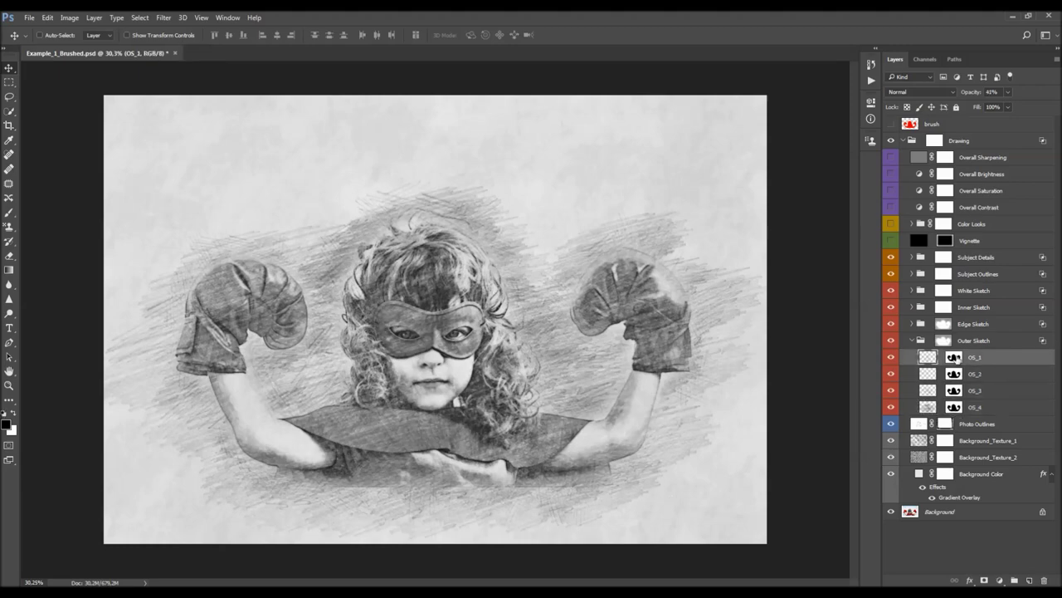
{"action": "left_click", "coordinate": [955, 357], "text": "alt"}
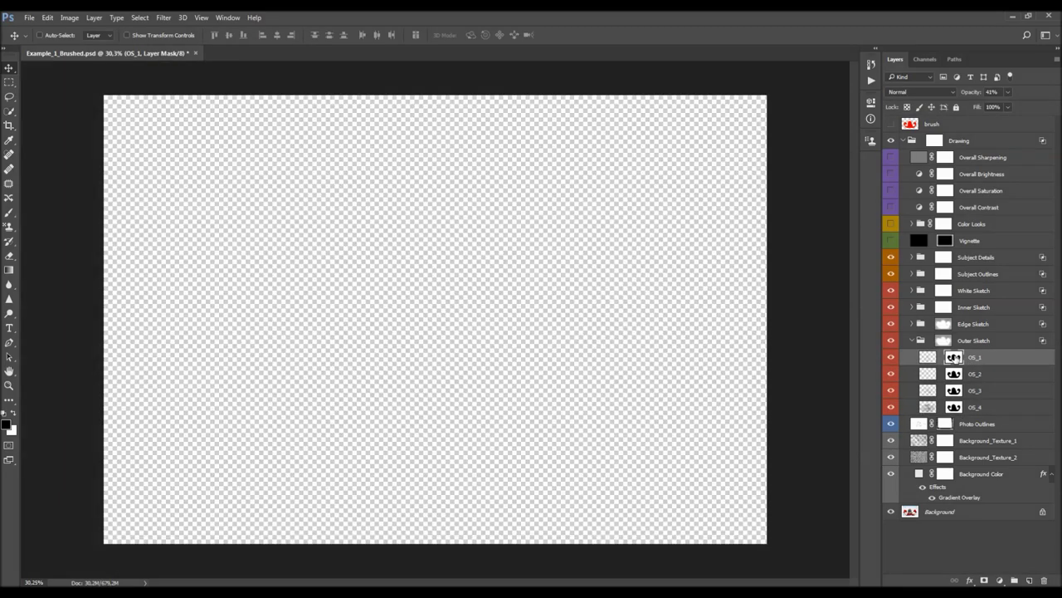
{"action": "left_click", "coordinate": [956, 360], "text": "alt"}
{"action": "left_click", "coordinate": [955, 406]}
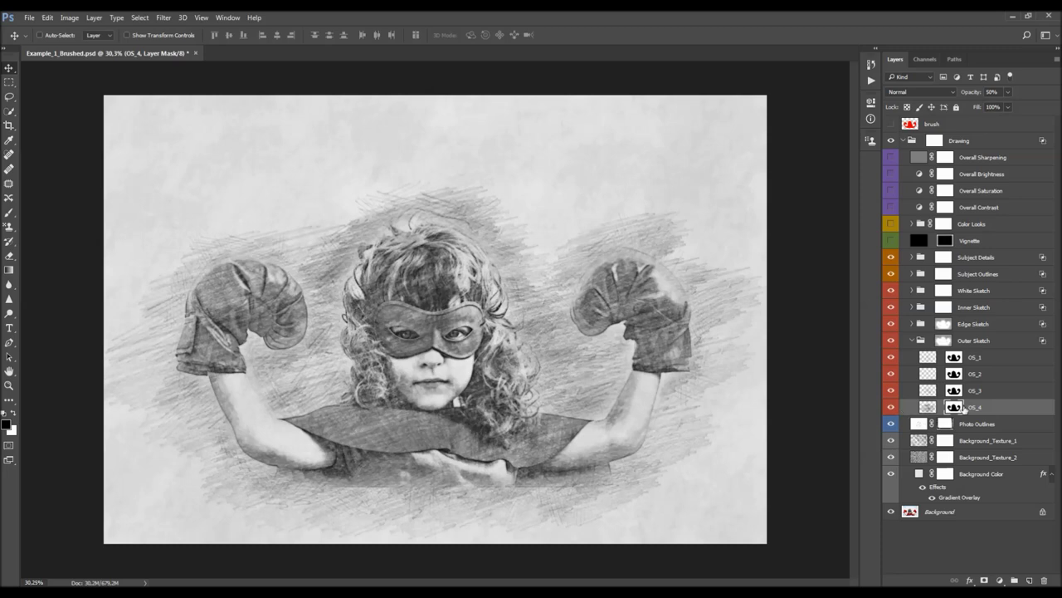
{"action": "left_click", "coordinate": [954, 390], "text": "shift"}
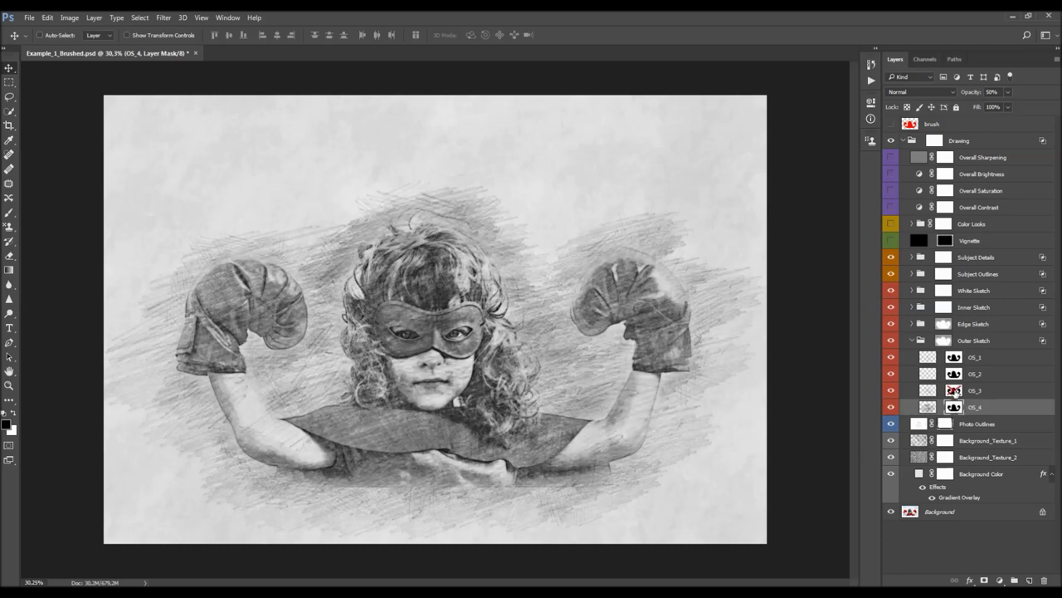
{"action": "left_click", "coordinate": [954, 390]}
{"action": "left_click", "coordinate": [954, 375]}
{"action": "left_click", "coordinate": [954, 357], "text": "shift"}
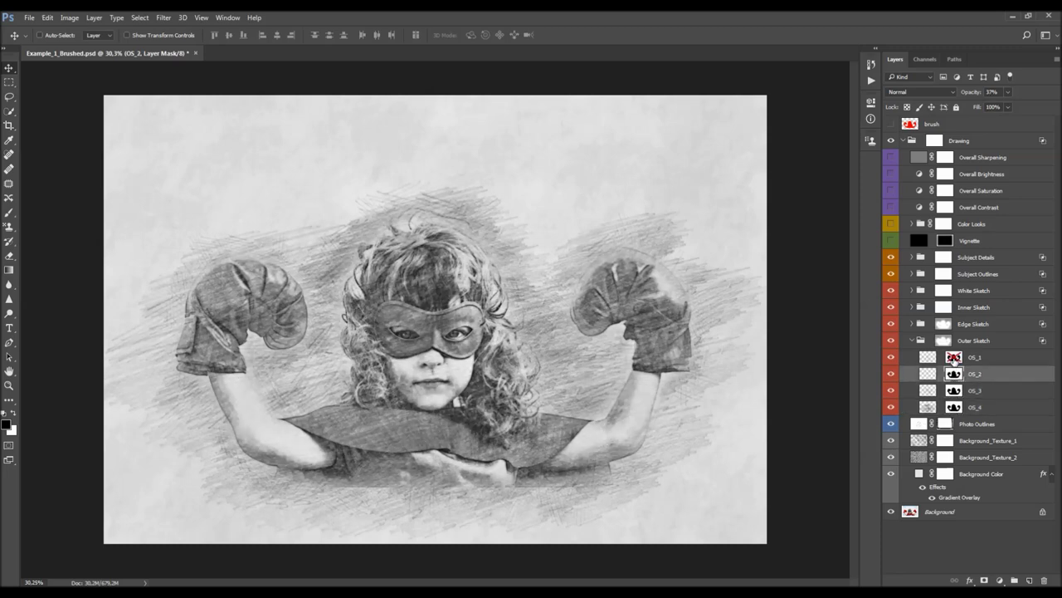
{"action": "left_click", "coordinate": [954, 357]}
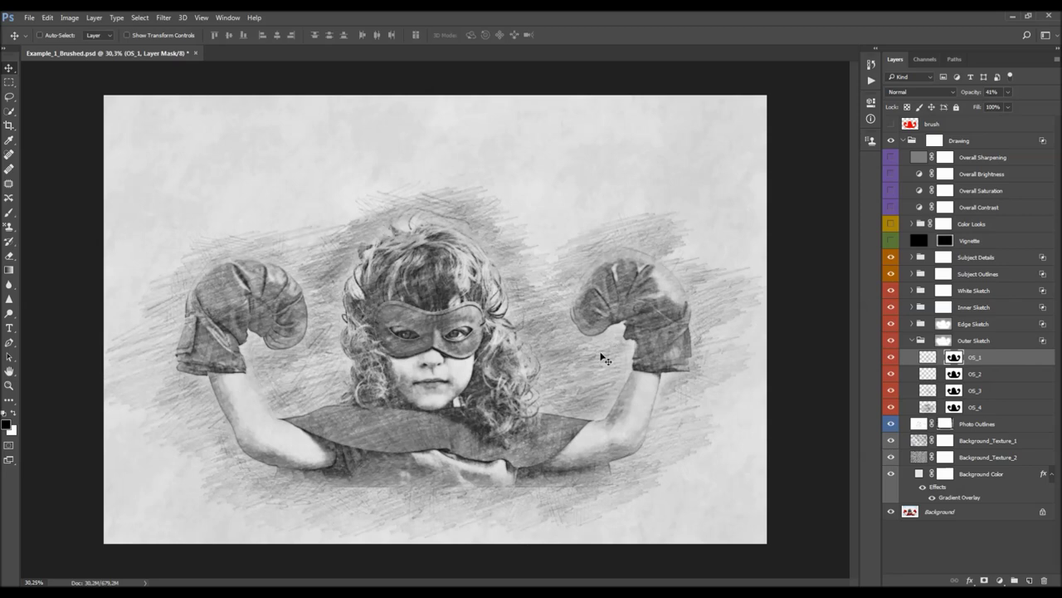
Target the OS_4 layer mask with the Brush tool, using white as the foreground color and a larger brush size
{"action": "left_click", "coordinate": [977, 408]}
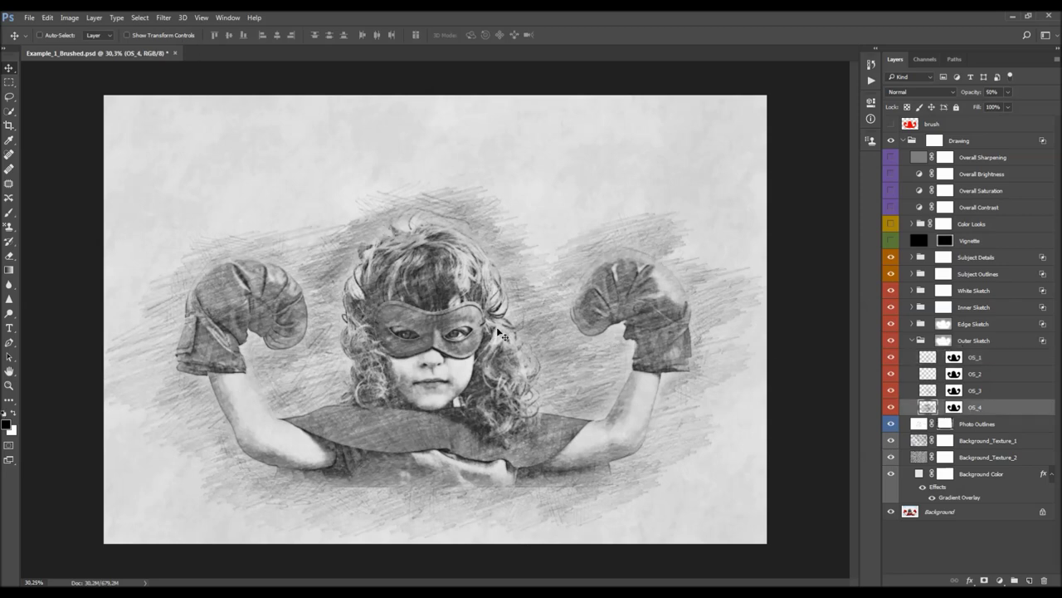
{"action": "left_click", "coordinate": [954, 407]}
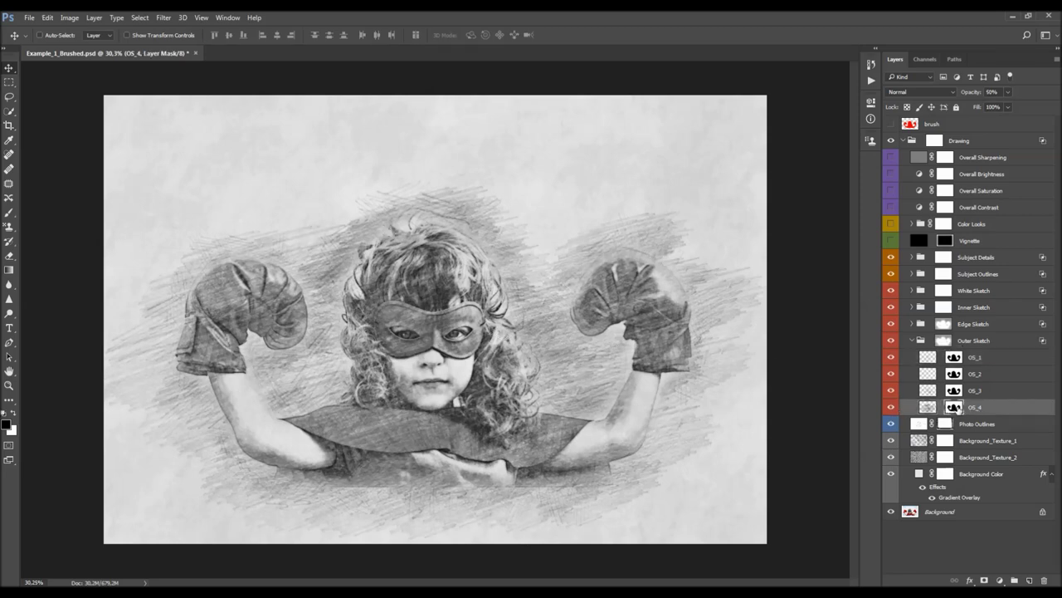
{"action": "key", "text": "b"}
{"action": "left_click", "coordinate": [12, 414]}
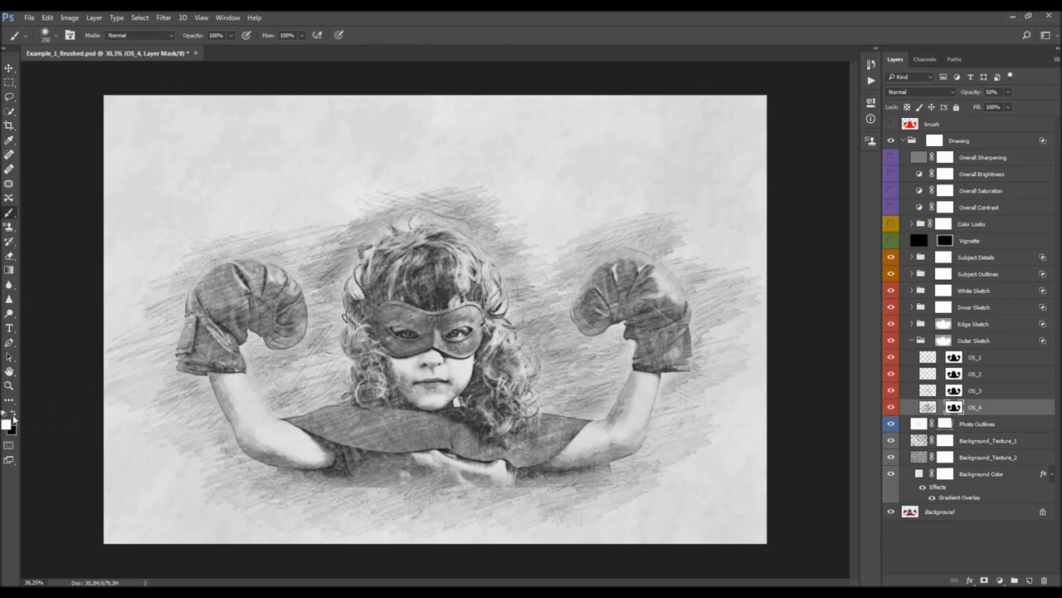
{"action": "key", "text": "bracketright"}
{"action": "key", "text": "bracketright"}
{"action": "key", "text": "bracketright"}
Paint white over the girl on the OS_4 layer mask with a size 400 brush at 100% opacity
{"action": "type", "text": "50"}
{"action": "key", "text": "Return"}
{"action": "key", "text": "bracketleft"}
{"action": "left_click_drag", "start_coordinate": [192, 38], "coordinate": [217, 38]}
{"action": "mouse_move", "coordinate": [225, 244]}
{"action": "left_mouse_down"}
{"action": "mouse_move", "coordinate": [382, 265]}
{"action": "mouse_move", "coordinate": [448, 323]}
{"action": "mouse_move", "coordinate": [455, 404]}
{"action": "mouse_move", "coordinate": [373, 469]}
{"action": "mouse_move", "coordinate": [473, 444]}
{"action": "left_mouse_up"}
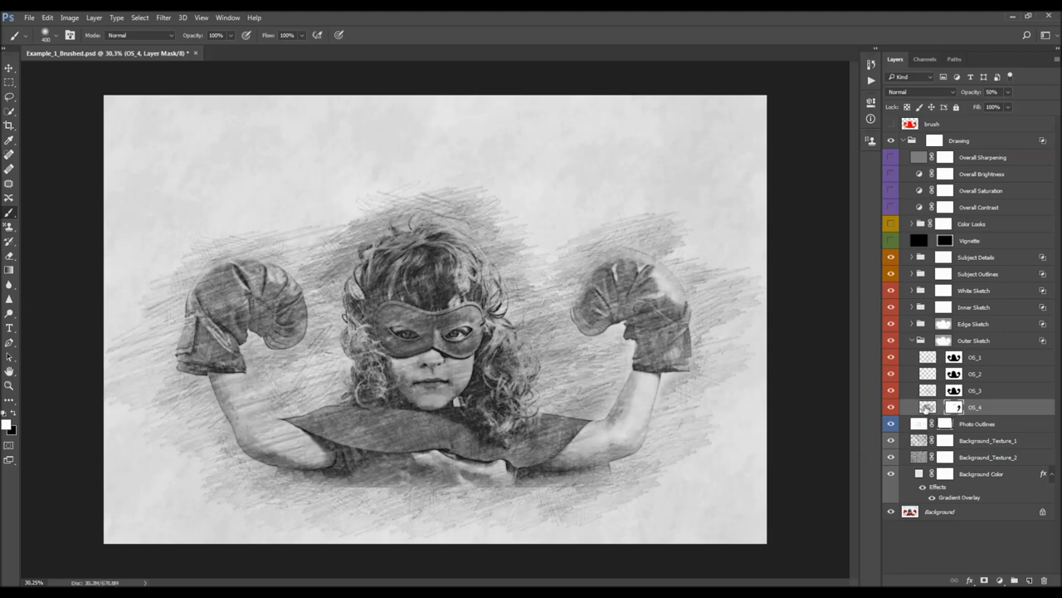
Undo the white painting on the OS_4 mask and brush from the raised glove toward the hair at 50% brush opacity
{"action": "key", "text": "ctrl+z"}
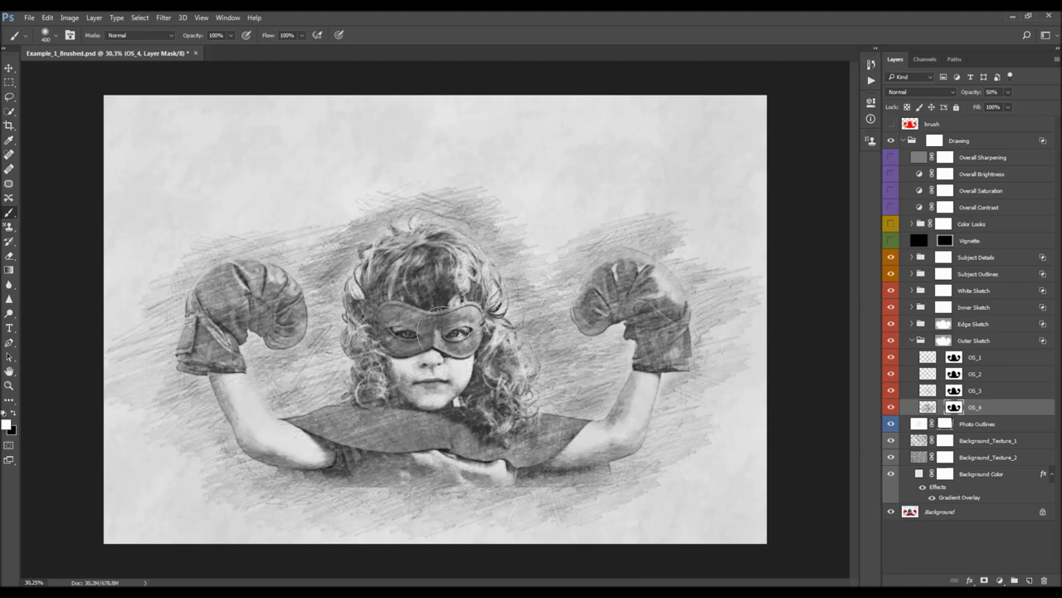
{"action": "type", "text": "50"}
{"action": "key", "text": "Return"}
{"action": "mouse_move", "coordinate": [633, 284]}
{"action": "left_mouse_down"}
{"action": "mouse_move", "coordinate": [537, 390]}
{"action": "mouse_move", "coordinate": [551, 388]}
{"action": "left_mouse_up"}
{"action": "key", "text": "bracketright"}
Lower the brush opacity to 30% for painting on the OS_4 mask, keeping the brush size at 400
{"action": "left_click", "coordinate": [214, 35]}
{"action": "type", "text": "30"}
{"action": "key", "text": "Return"}
{"action": "key", "text": "bracketleft"}
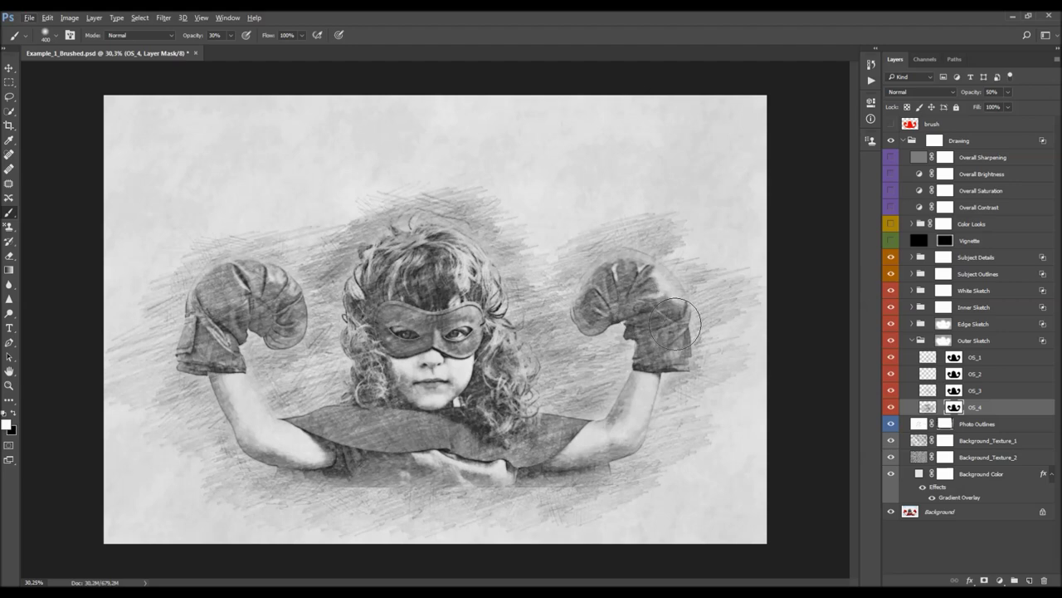
Examine the Edge Sketch and Outer Sketch groups and their masks, comparing the drawing with Outer Sketch hidden and shown
{"action": "key", "text": "v"}
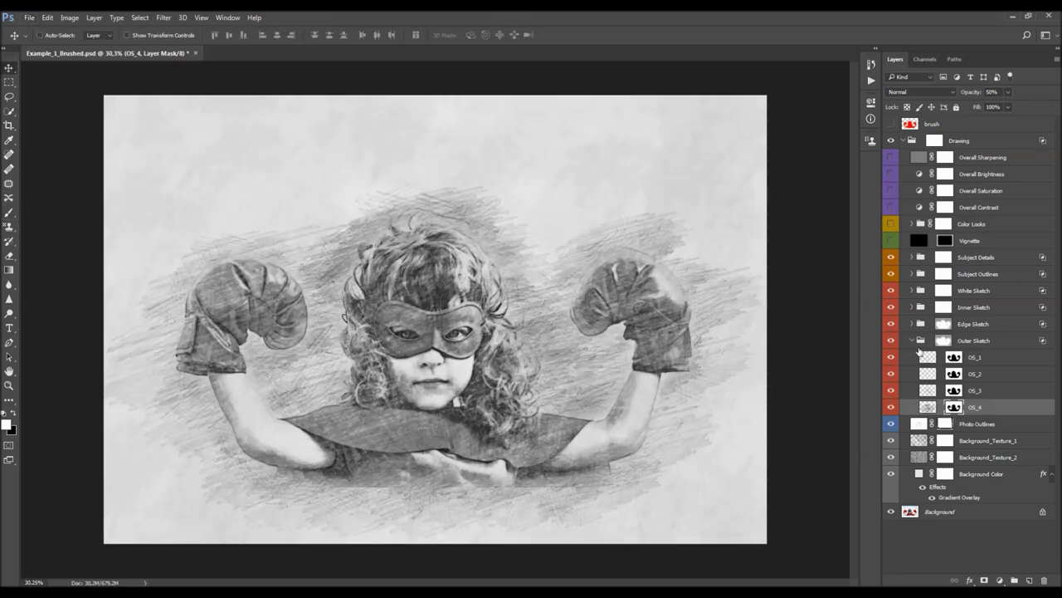
{"action": "left_click", "coordinate": [913, 340]}
{"action": "left_click", "coordinate": [913, 324]}
{"action": "left_click", "coordinate": [946, 325]}
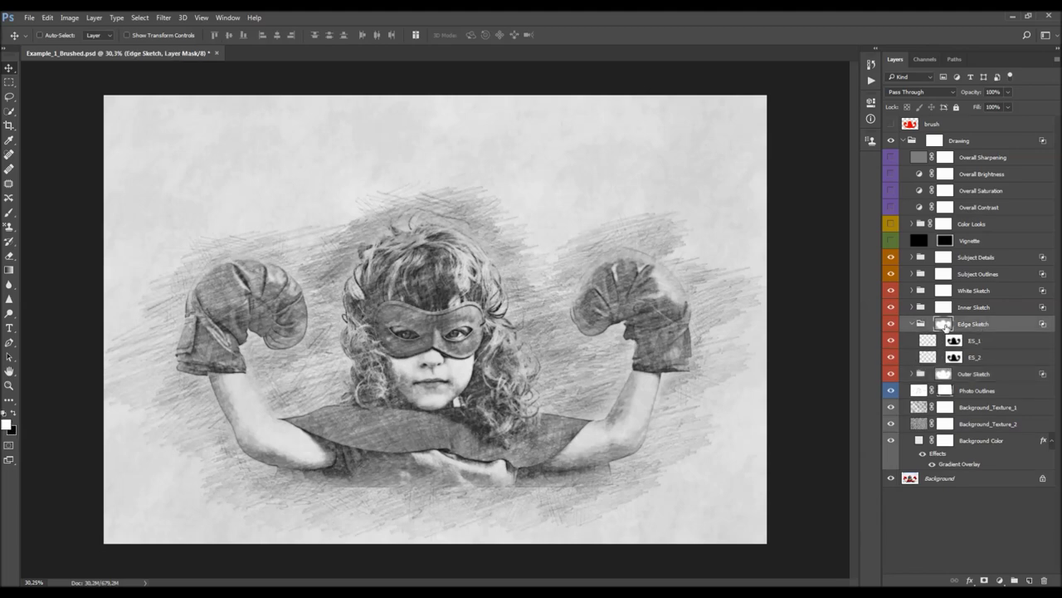
{"action": "left_click", "coordinate": [913, 324]}
{"action": "left_click", "coordinate": [944, 340]}
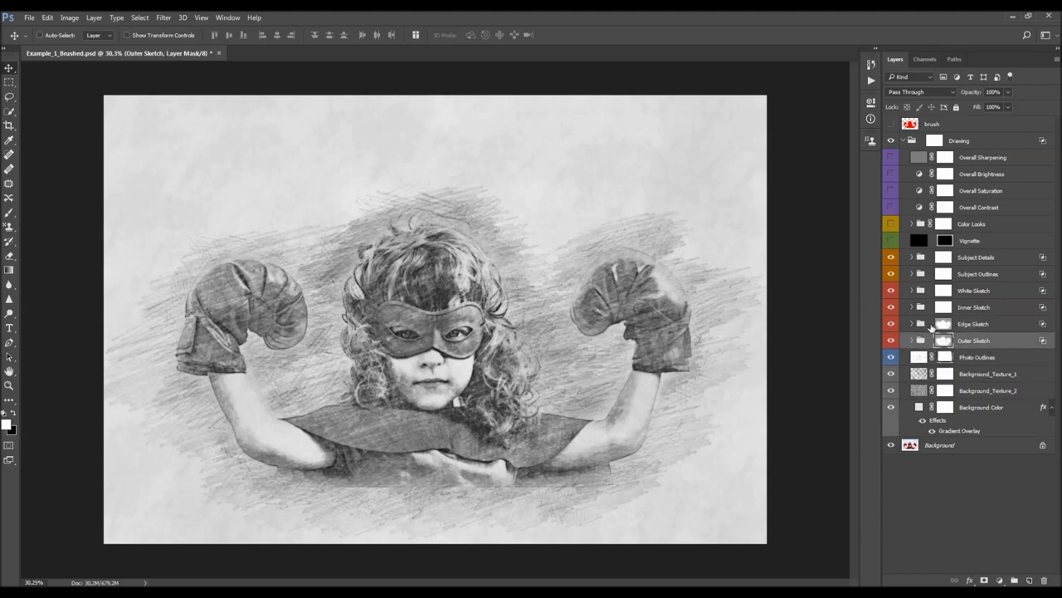
{"action": "left_click", "coordinate": [893, 340]}
{"action": "left_click", "coordinate": [893, 340]}
{"action": "left_click", "coordinate": [989, 93]}
In the Edge Sketch group, set the ES_1 layer's opacity to 44% and the ES_2 layer's opacity to 36%
{"action": "left_click", "coordinate": [944, 324]}
{"action": "left_click", "coordinate": [912, 324]}
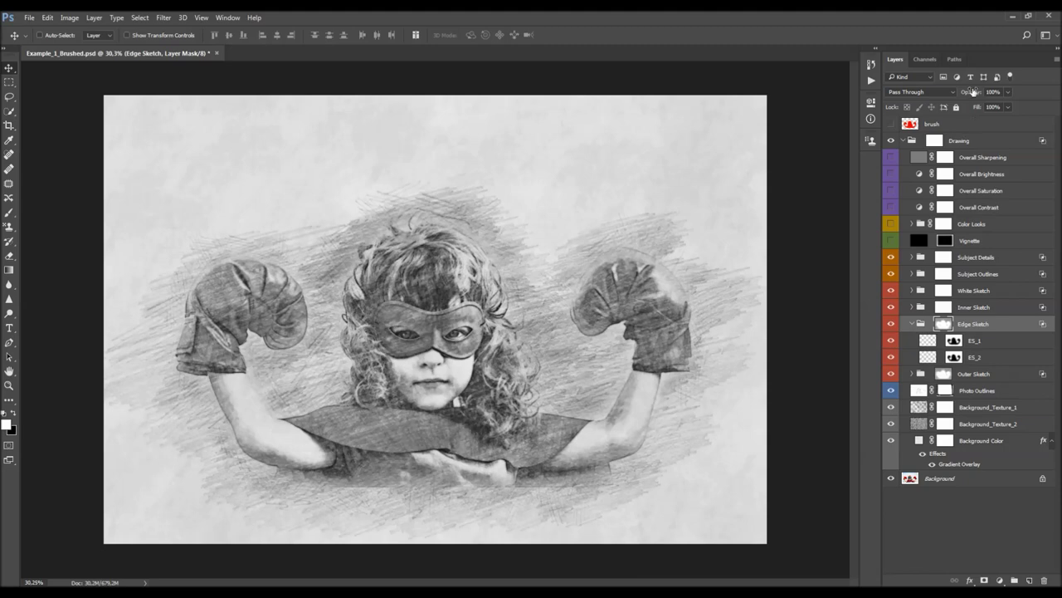
{"action": "left_click", "coordinate": [982, 341]}
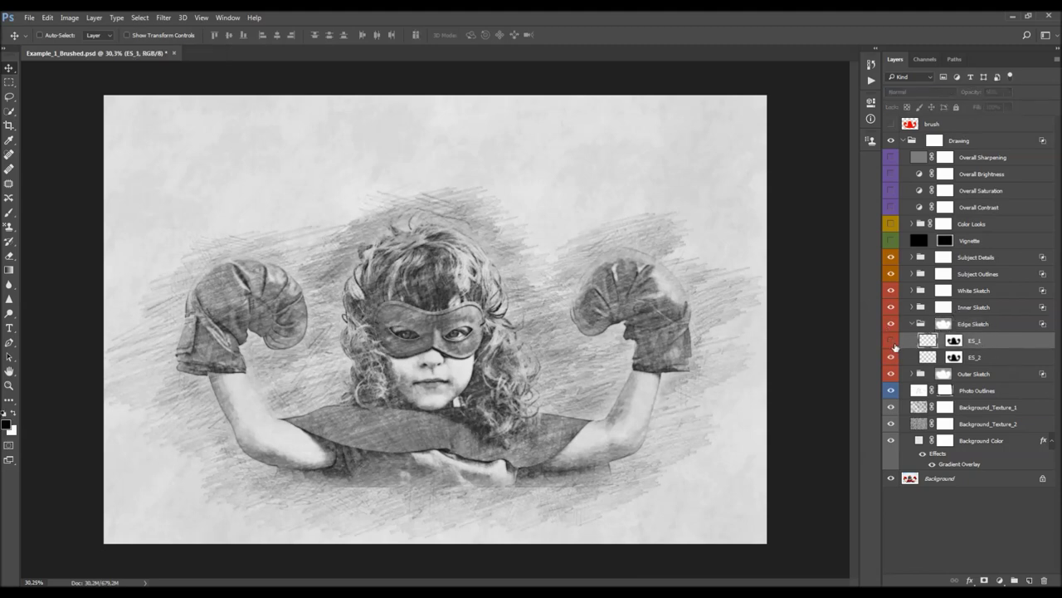
{"action": "mouse_move", "coordinate": [973, 93]}
{"action": "left_mouse_down"}
{"action": "mouse_move", "coordinate": [649, 142]}
{"action": "mouse_move", "coordinate": [765, 144]}
{"action": "mouse_move", "coordinate": [757, 165]}
{"action": "mouse_move", "coordinate": [723, 168]}
{"action": "mouse_move", "coordinate": [752, 184]}
{"action": "left_mouse_up"}
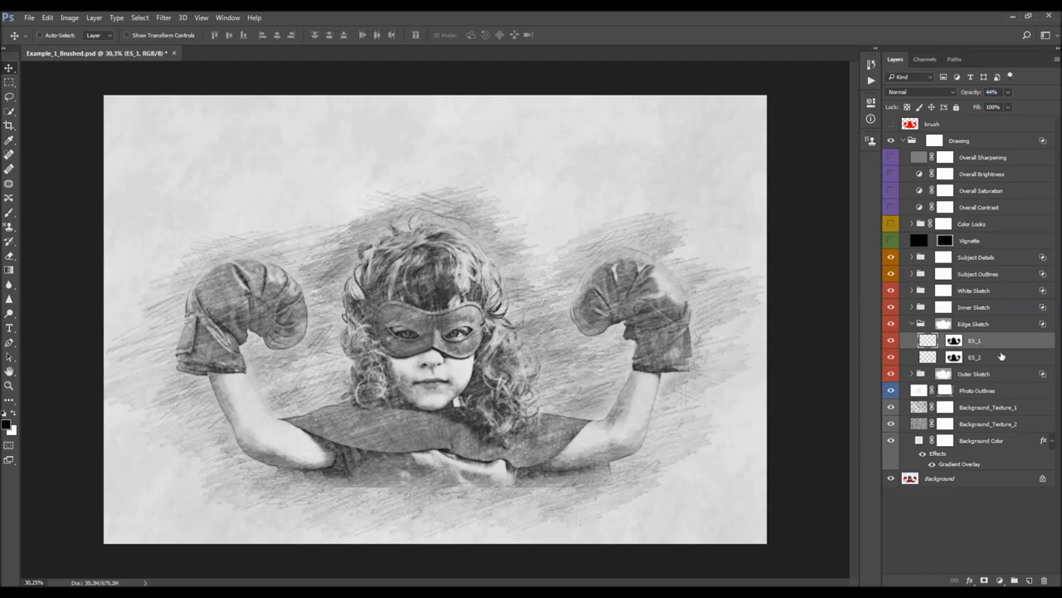
{"action": "left_click", "coordinate": [999, 356]}
{"action": "mouse_move", "coordinate": [982, 96]}
{"action": "left_mouse_down"}
{"action": "mouse_move", "coordinate": [673, 121]}
{"action": "mouse_move", "coordinate": [754, 155]}
{"action": "mouse_move", "coordinate": [709, 161]}
{"action": "mouse_move", "coordinate": [719, 167]}
{"action": "left_mouse_up"}
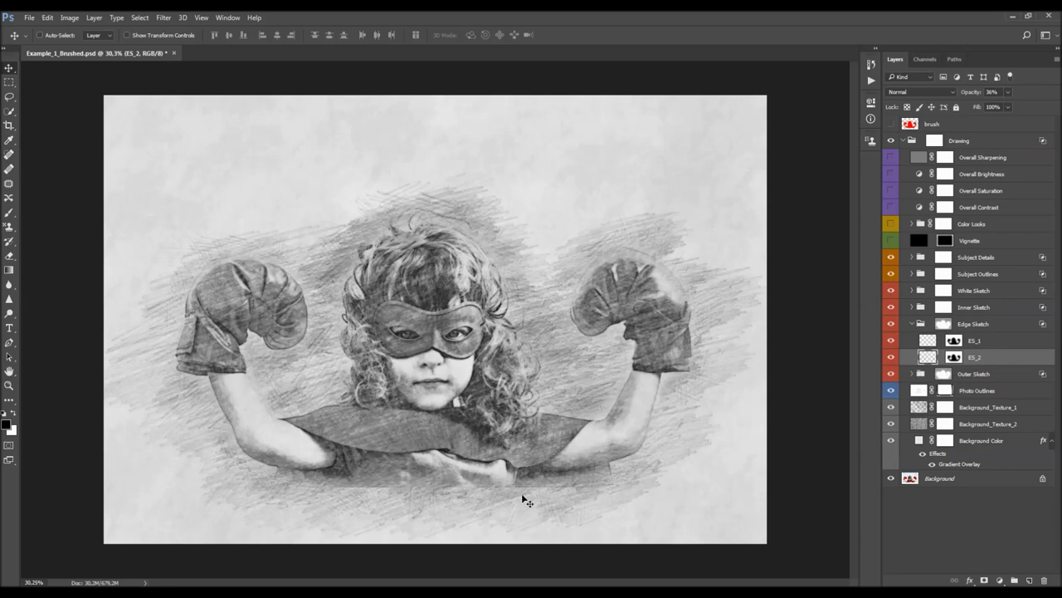
Add a new layer above OS_4 in the Outer Sketch group and copy the OS_4 layer mask onto it
{"action": "left_click", "coordinate": [912, 373]}
{"action": "left_click", "coordinate": [988, 424]}
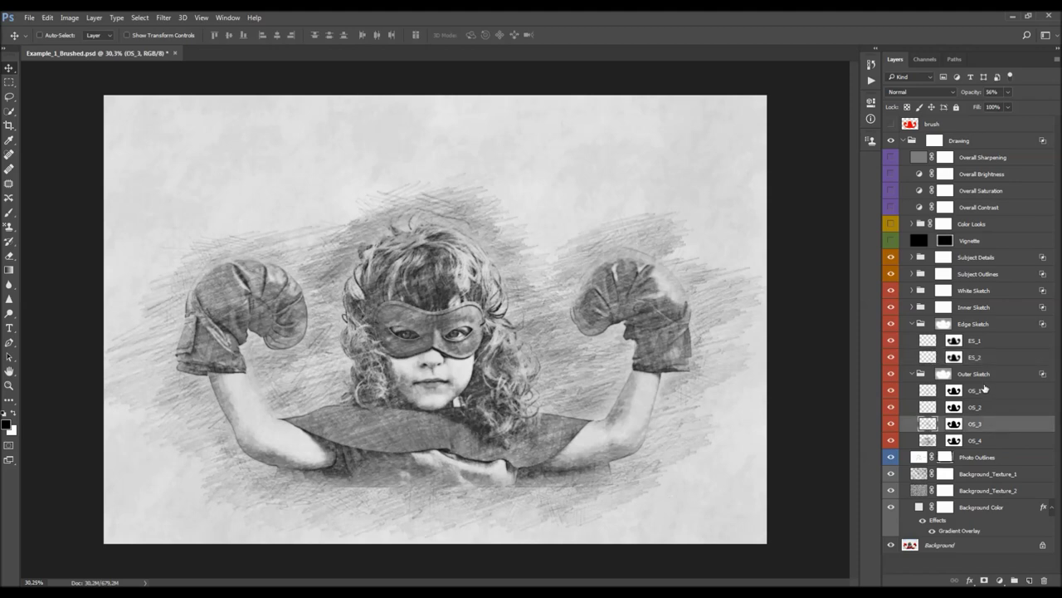
{"action": "left_click", "coordinate": [987, 440]}
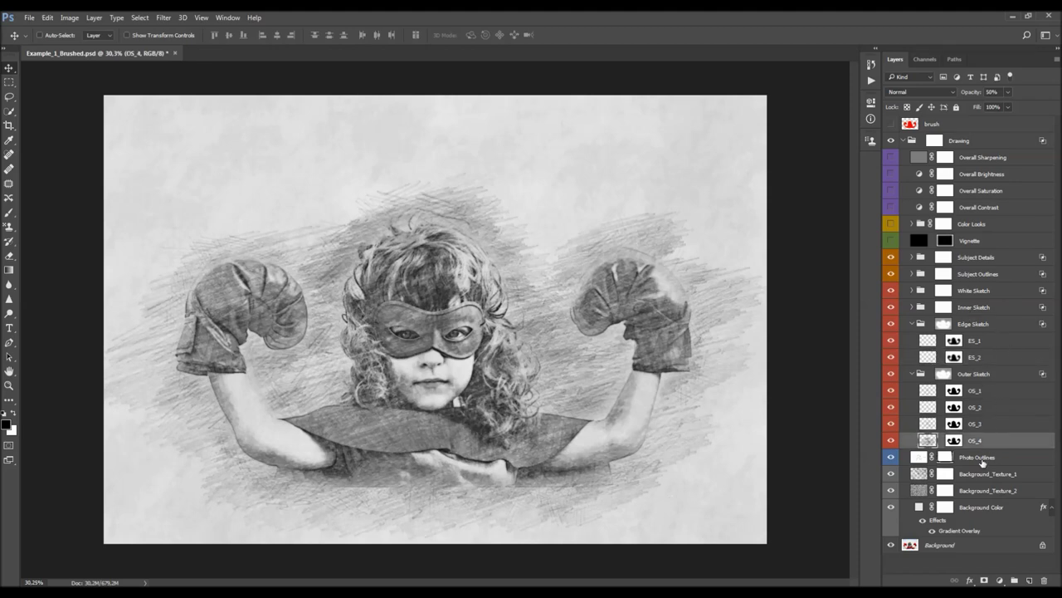
{"action": "left_click", "coordinate": [1029, 580]}
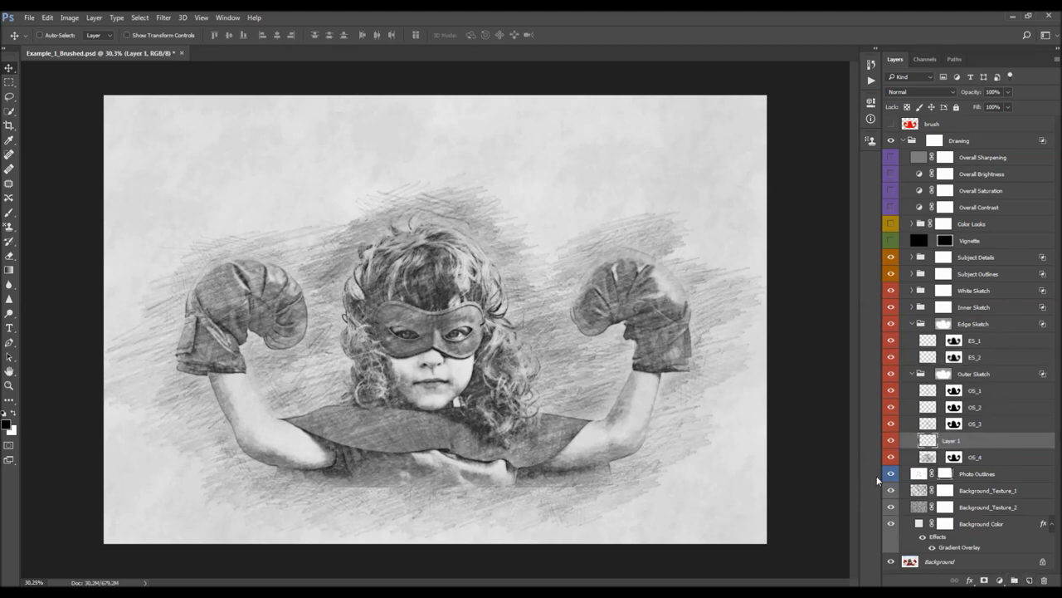
{"action": "left_click_drag", "start_coordinate": [956, 457], "coordinate": [929, 442]}
{"action": "left_click", "coordinate": [954, 441]}
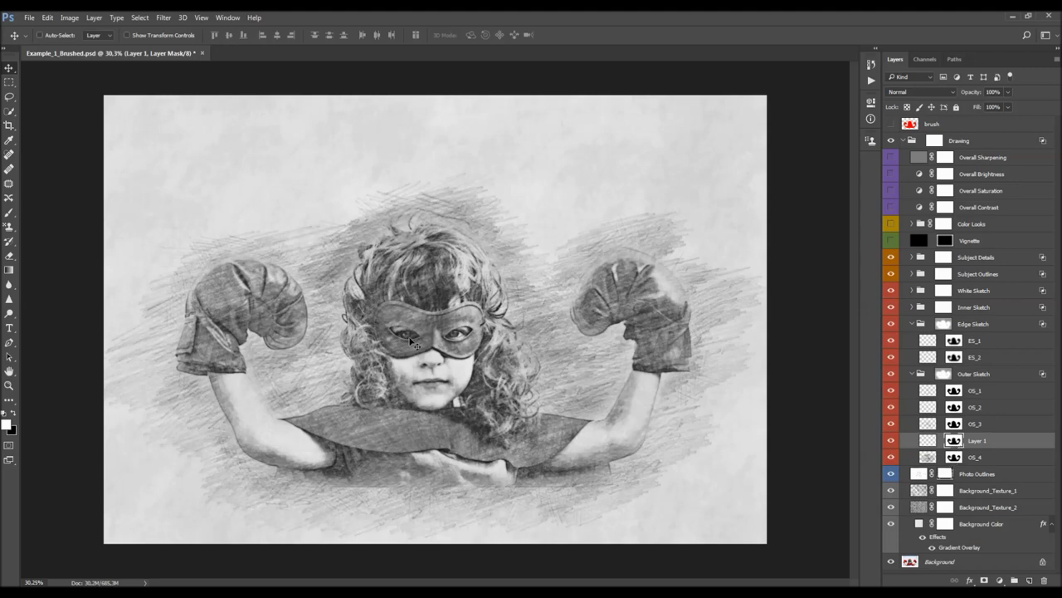
Activate the Brush tool with black as the foreground color and 100% opacity
{"action": "key", "text": "b"}
{"action": "key", "text": "x"}
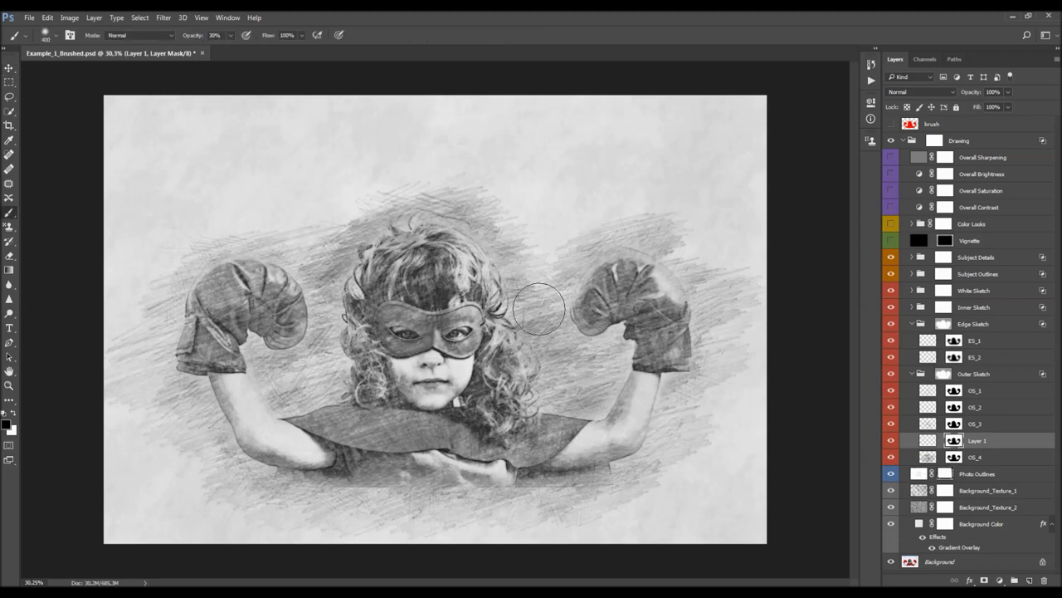
{"action": "key", "text": "0"}
Show the brush presets as large thumbnails and enlarge the brush picker to fit more of them
{"action": "right_click", "coordinate": [287, 231]}
{"action": "left_click", "coordinate": [434, 245]}
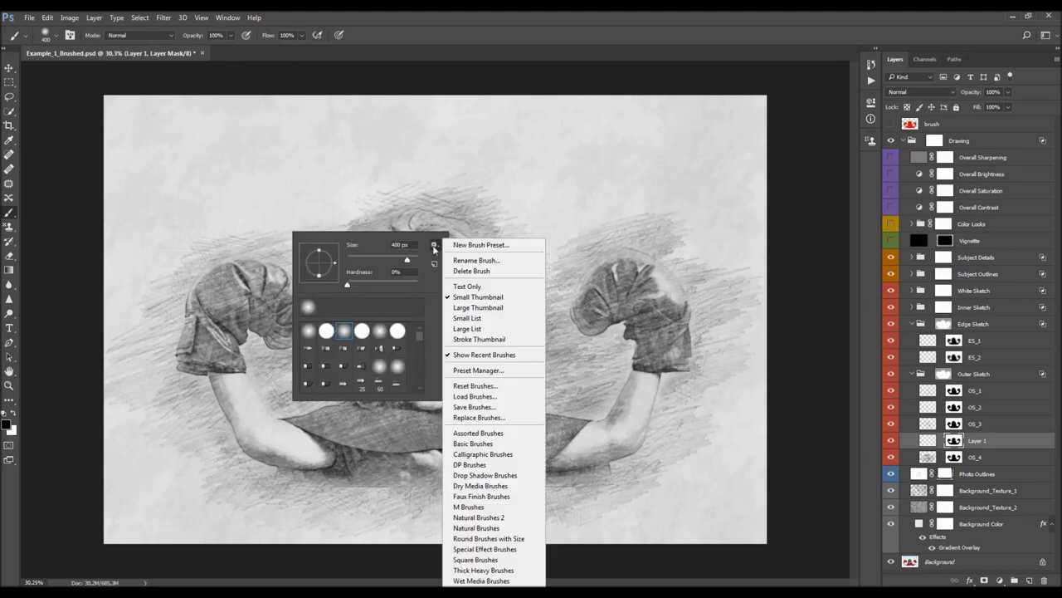
{"action": "left_click", "coordinate": [472, 309]}
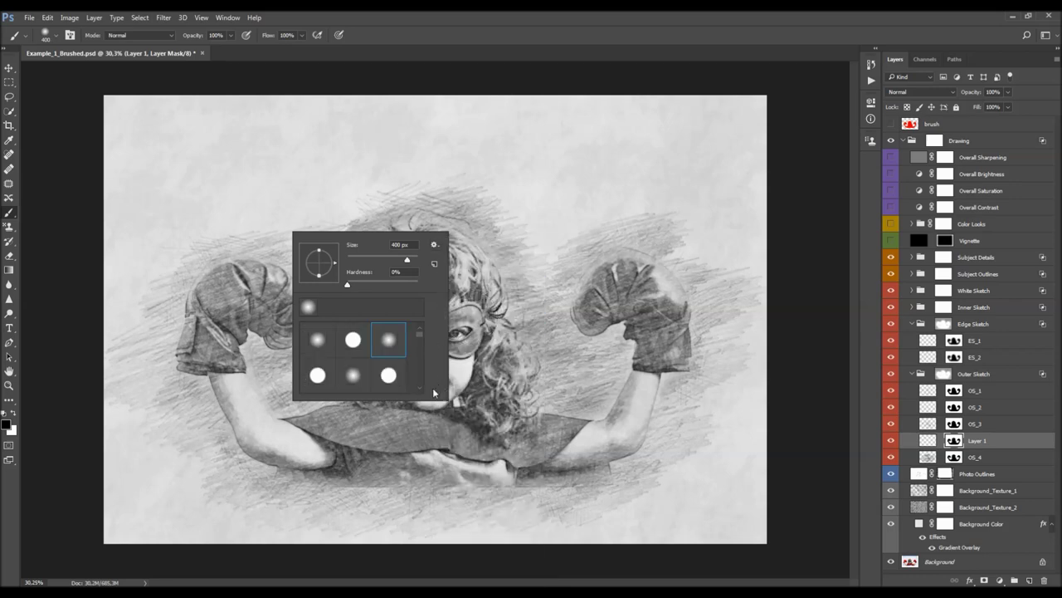
{"action": "mouse_move", "coordinate": [440, 394]}
{"action": "left_mouse_down"}
{"action": "mouse_move", "coordinate": [553, 474]}
{"action": "mouse_move", "coordinate": [614, 495]}
{"action": "left_mouse_up"}
{"action": "scroll", "coordinate": [587, 480], "scroll_direction": "down", "scroll_amount": 5}
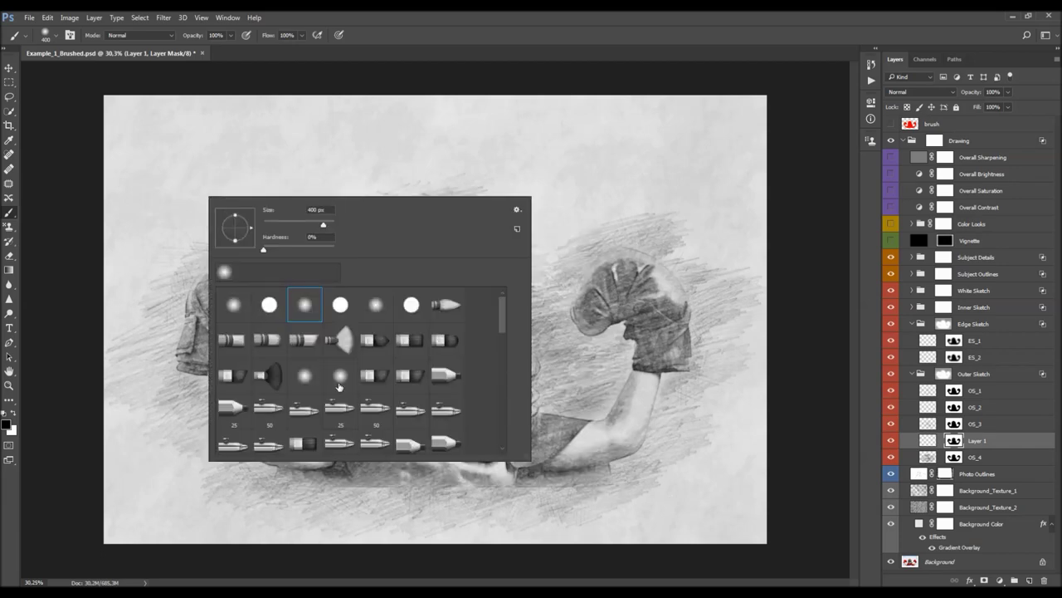
Browse the pencil stroke brush presets and choose the narrow upright 1000 px sketch brush
{"action": "scroll", "coordinate": [485, 355], "scroll_direction": "down", "scroll_amount": 2}
{"action": "scroll", "coordinate": [485, 355], "scroll_direction": "down", "scroll_amount": 8}
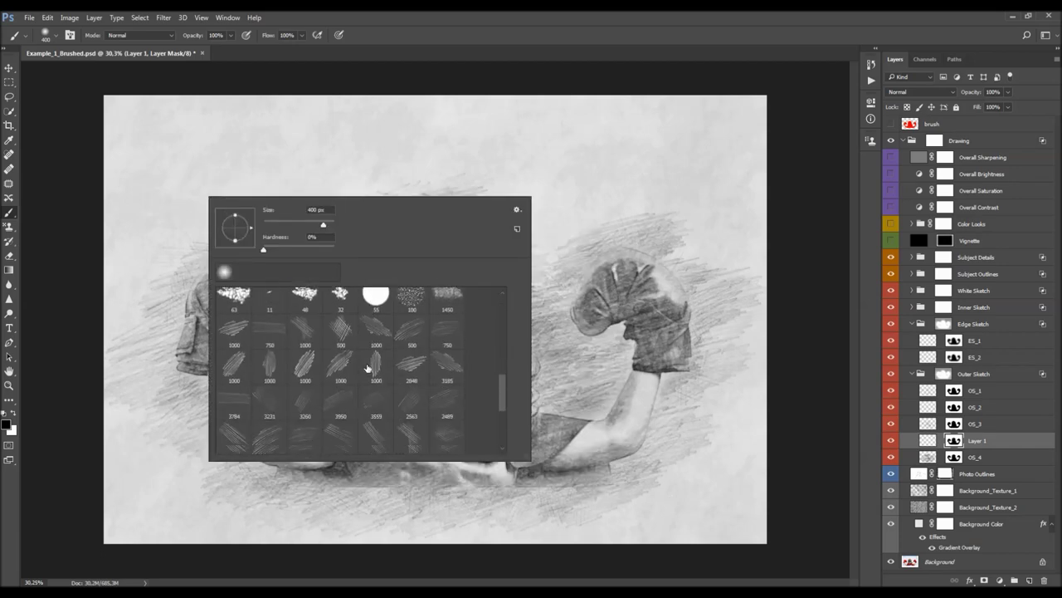
{"action": "scroll", "coordinate": [333, 371], "scroll_direction": "down", "scroll_amount": 2}
{"action": "scroll", "coordinate": [347, 367], "scroll_direction": "up", "scroll_amount": 5}
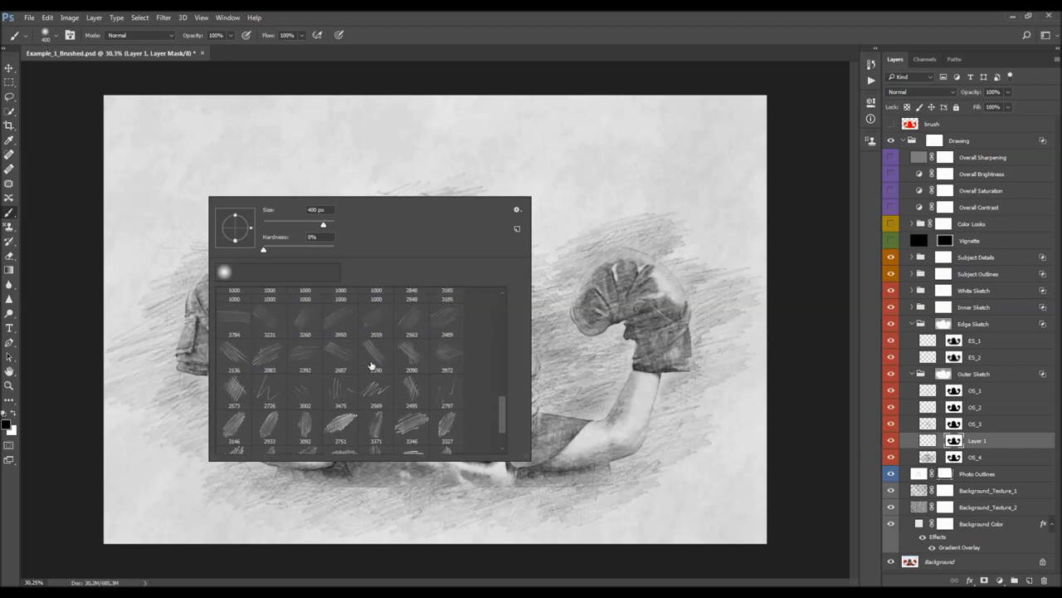
{"action": "left_click", "coordinate": [447, 334]}
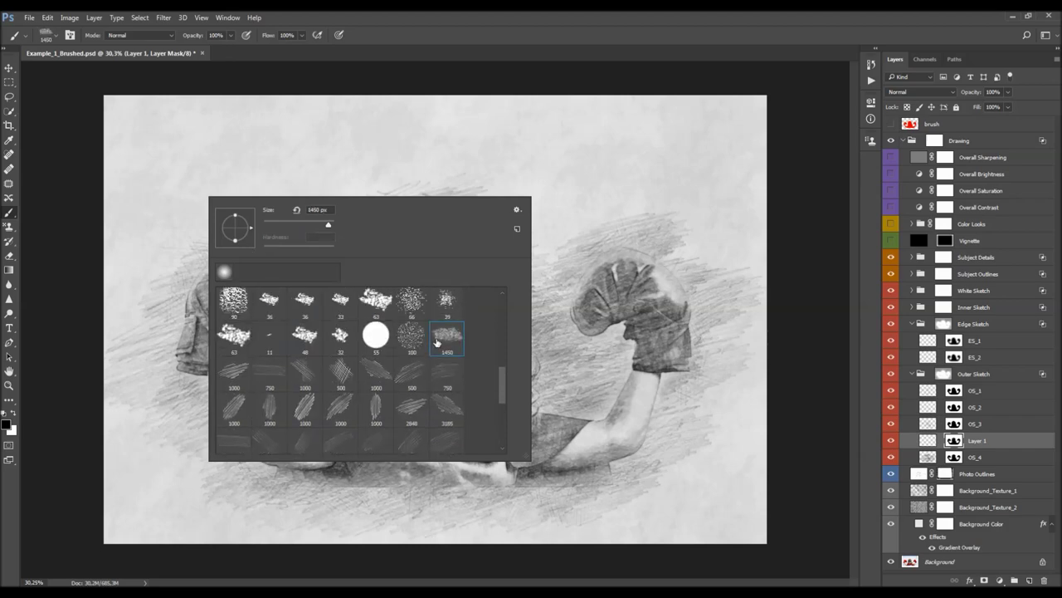
{"action": "scroll", "coordinate": [258, 379], "scroll_direction": "down", "scroll_amount": 1}
{"action": "scroll", "coordinate": [289, 384], "scroll_direction": "down", "scroll_amount": 1}
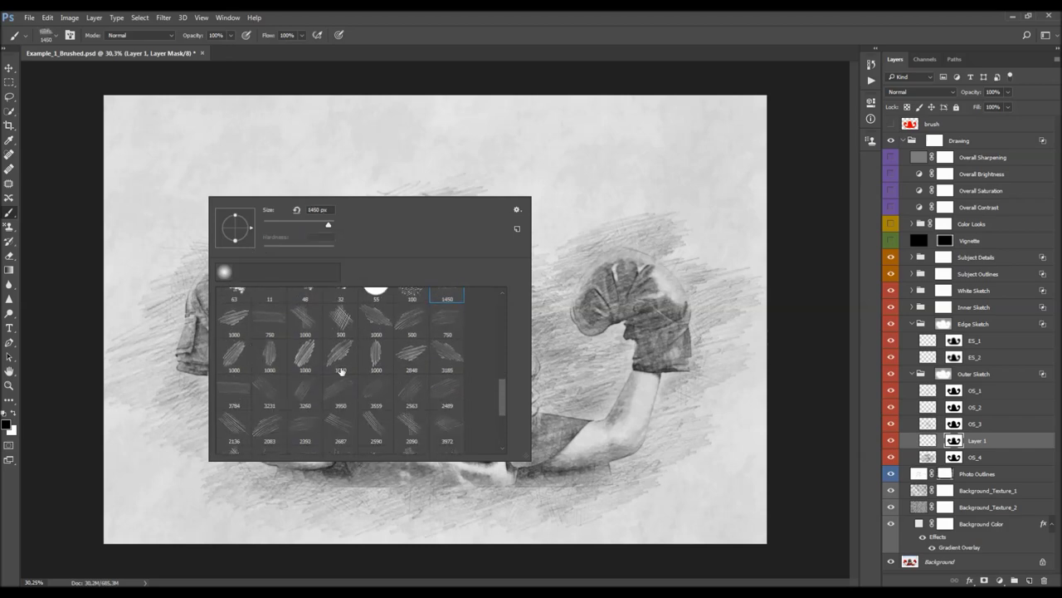
{"action": "scroll", "coordinate": [344, 368], "scroll_direction": "up", "scroll_amount": 1}
{"action": "left_click", "coordinate": [376, 373]}
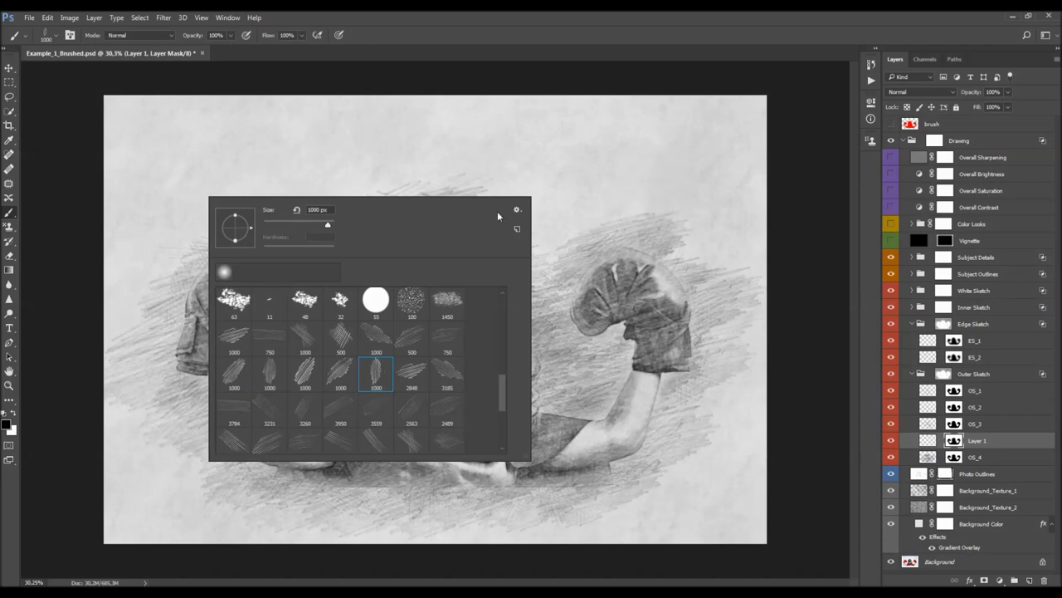
{"action": "left_click", "coordinate": [152, 178]}
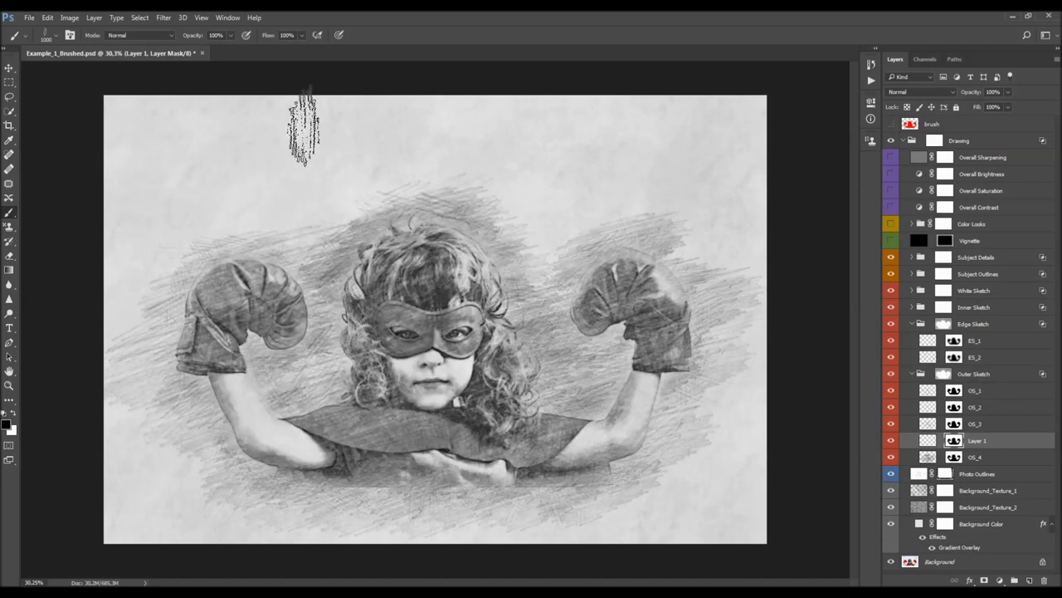
Try pencil sketch strokes across the background above the girl on Layer 1 with 1000 px sketch brushes, and undo them
{"action": "left_click", "coordinate": [928, 440]}
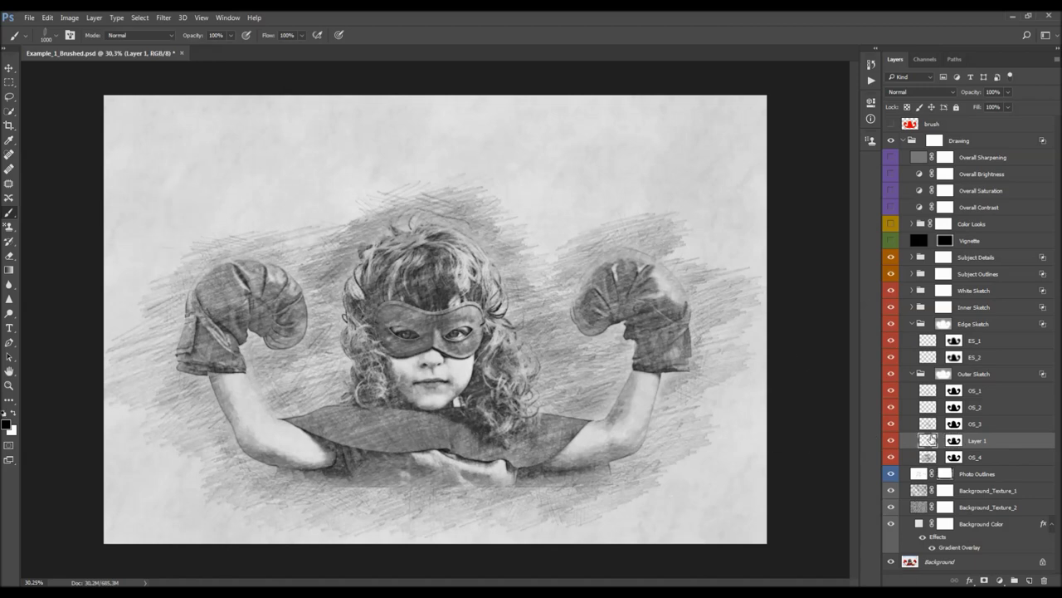
{"action": "mouse_move", "coordinate": [150, 178]}
{"action": "left_mouse_down"}
{"action": "mouse_move", "coordinate": [360, 185]}
{"action": "mouse_move", "coordinate": [628, 237]}
{"action": "mouse_move", "coordinate": [446, 188]}
{"action": "left_mouse_up"}
{"action": "key", "text": "ctrl+z"}
{"action": "right_click", "coordinate": [407, 210]}
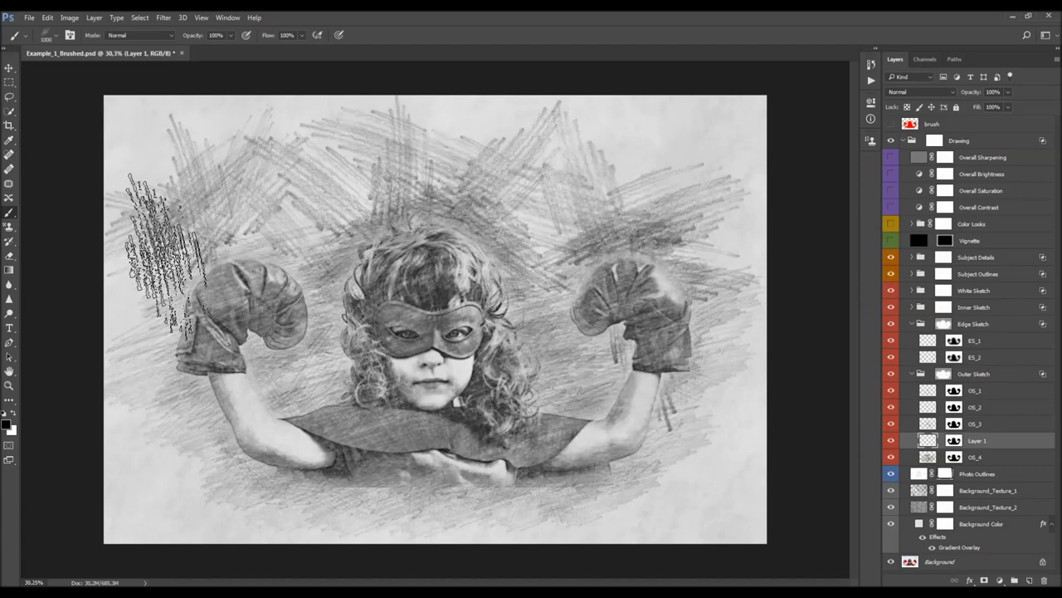
{"action": "key", "text": "ctrl+z"}
Choose the dense 3712 px sketch brush preset and reduce its size to 2200 px
{"action": "right_click", "coordinate": [281, 205]}
{"action": "scroll", "coordinate": [490, 384], "scroll_direction": "down", "scroll_amount": 5}
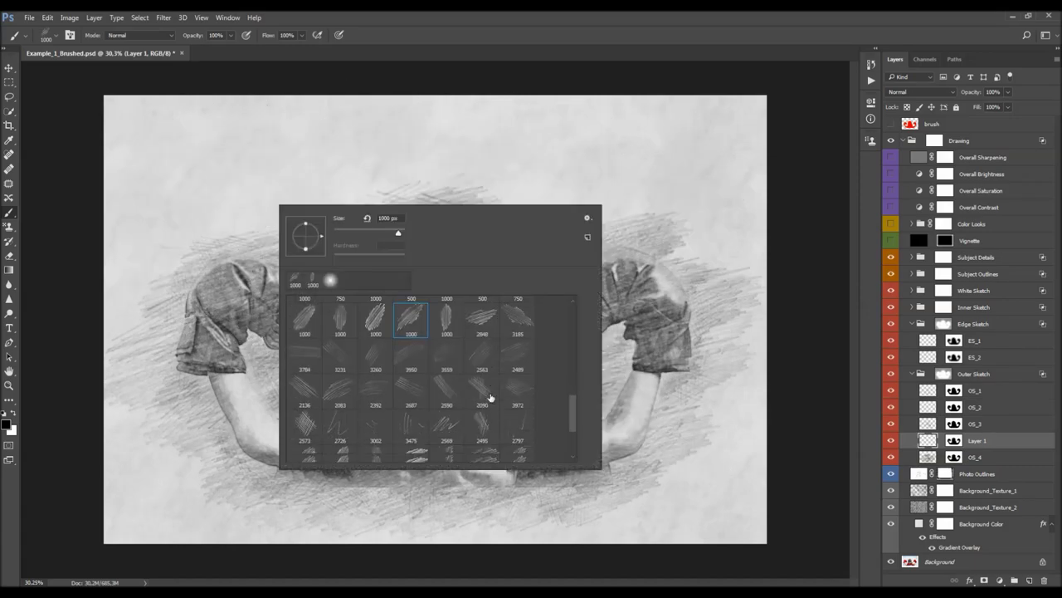
{"action": "scroll", "coordinate": [490, 385], "scroll_direction": "down", "scroll_amount": 1}
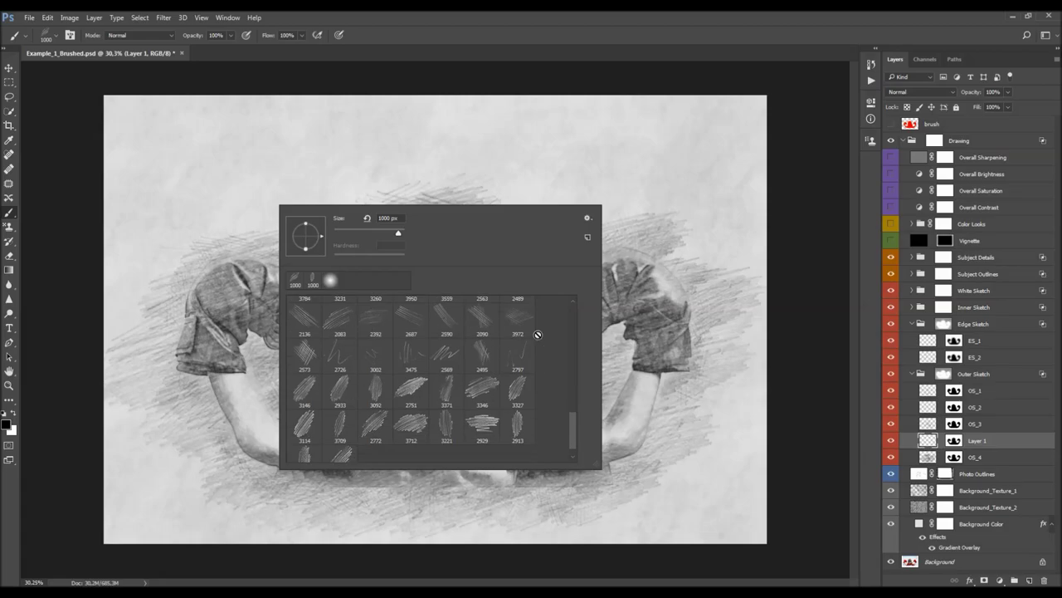
{"action": "left_click", "coordinate": [410, 423]}
{"action": "key", "text": "Return"}
{"action": "key", "text": "bracketleft"}
{"action": "key", "text": "bracketleft"}
{"action": "key", "text": "bracketleft"}
{"action": "key", "text": "bracketleft"}
{"action": "key", "text": "bracketleft"}
{"action": "key", "text": "bracketleft"}
{"action": "key", "text": "bracketleft"}
{"action": "key", "text": "bracketleft"}
{"action": "key", "text": "bracketleft"}
{"action": "key", "text": "bracketleft"}
{"action": "key", "text": "bracketleft"}
{"action": "key", "text": "bracketleft"}
{"action": "key", "text": "bracketleft"}
{"action": "key", "text": "bracketleft"}
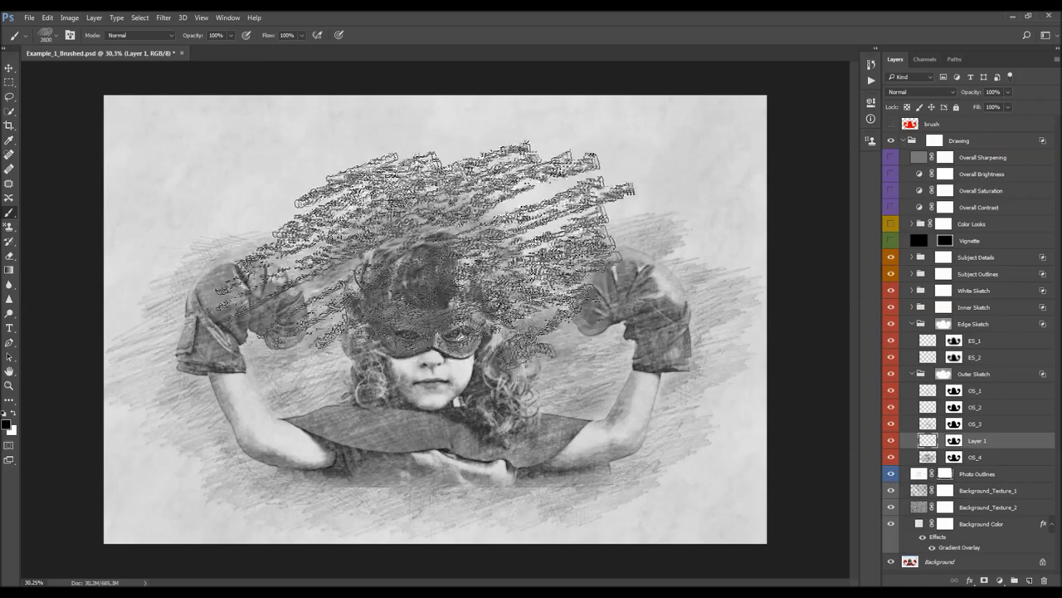
{"action": "key", "text": "bracketleft"}
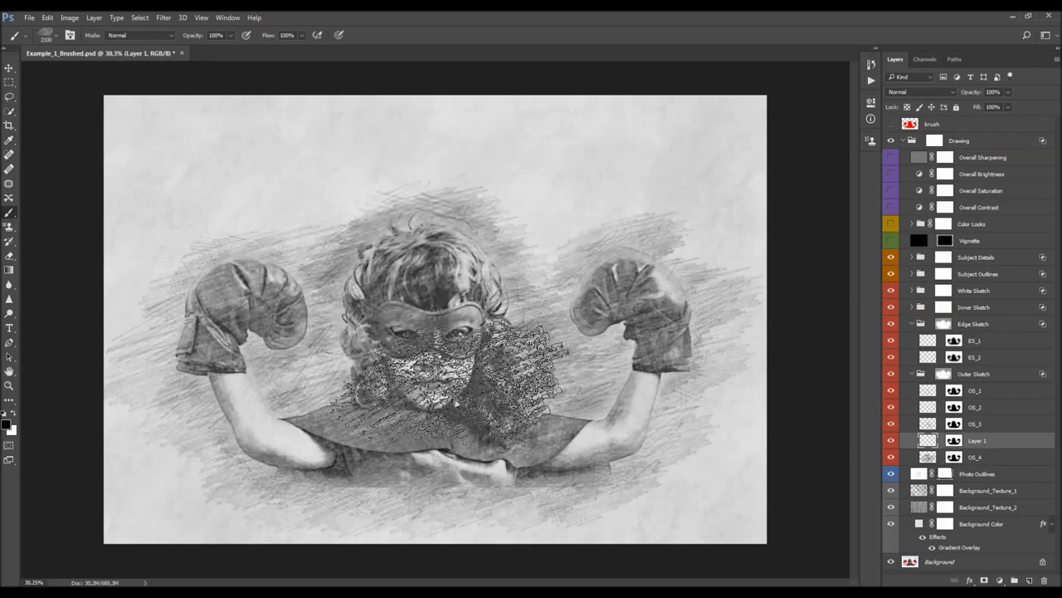
{"action": "key", "text": "bracketright"}
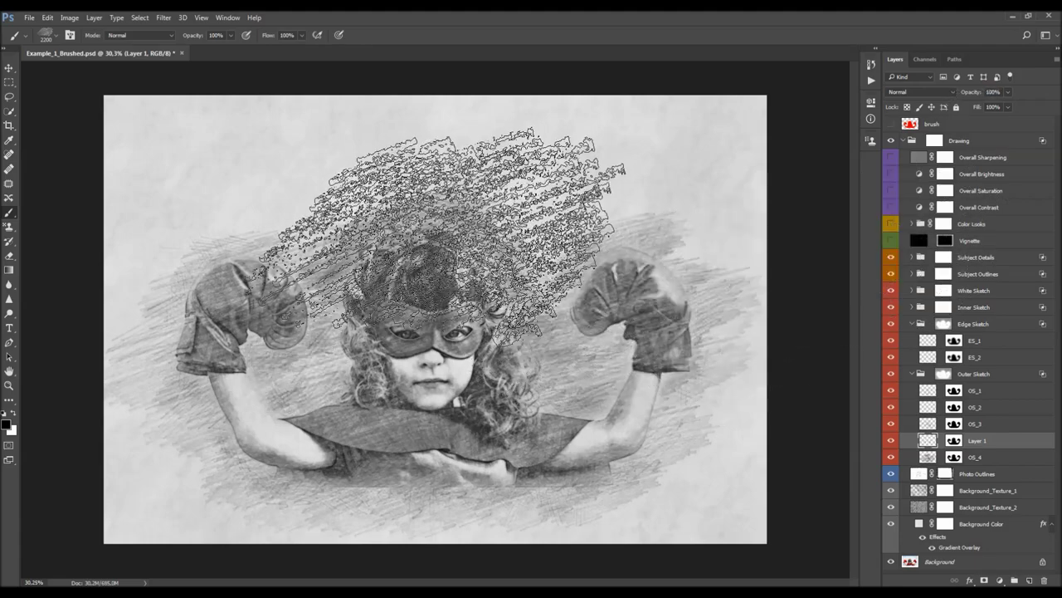
Choose the 3002 px thin-line sketch brush preset and reduce its size to 700 px
{"action": "right_click", "coordinate": [574, 380]}
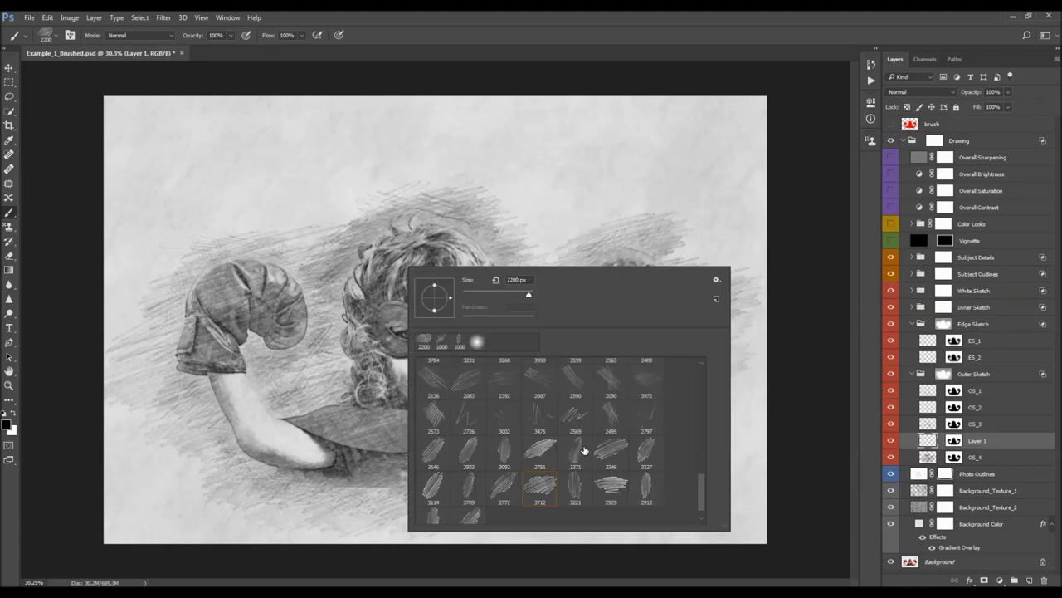
{"action": "scroll", "coordinate": [497, 466], "scroll_direction": "up", "scroll_amount": 1}
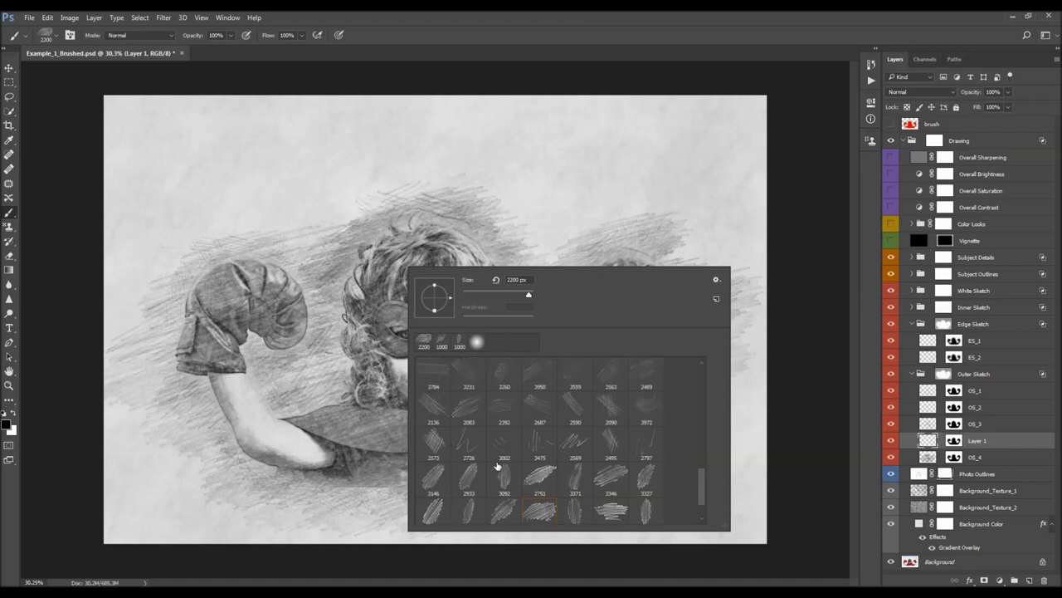
{"action": "left_click", "coordinate": [500, 444]}
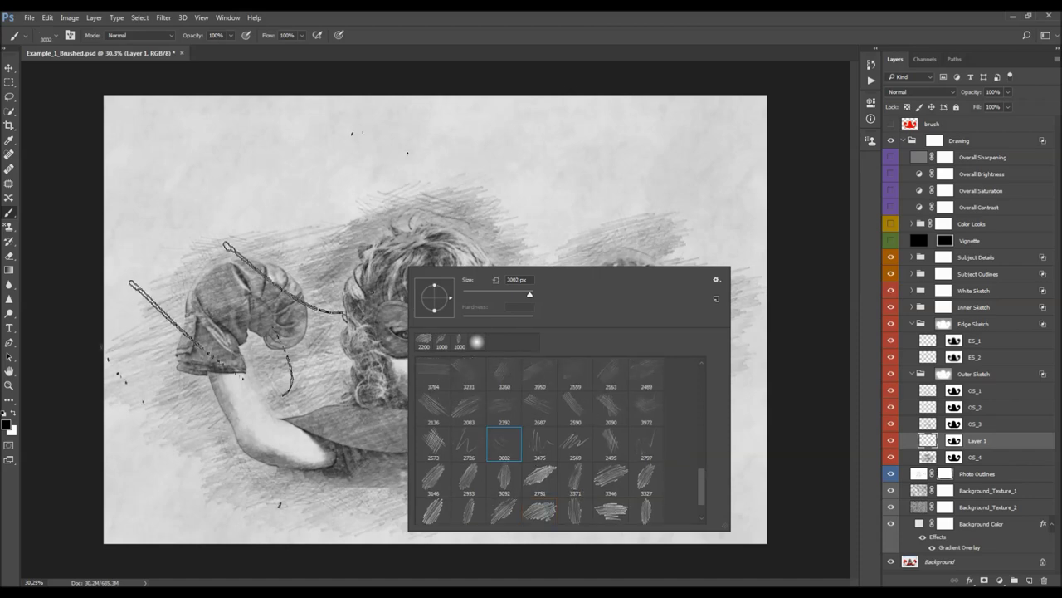
{"action": "key", "text": "Return"}
{"action": "key", "text": "bracketleft"}
{"action": "key", "text": "bracketleft"}
{"action": "key", "text": "bracketleft"}
{"action": "key", "text": "bracketleft"}
{"action": "key", "text": "bracketleft"}
{"action": "key", "text": "bracketleft"}
{"action": "key", "text": "bracketleft"}
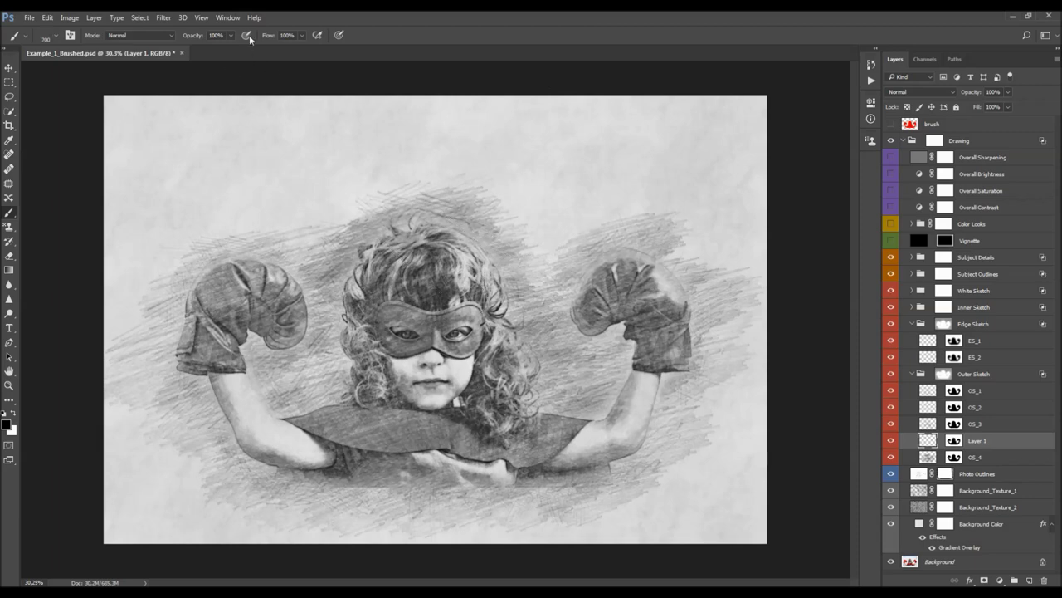
Open the detailed brush settings to show the tip shape options of the current sketch brush
{"action": "left_click", "coordinate": [228, 16]}
{"action": "left_click", "coordinate": [362, 180]}
{"action": "key", "text": "F5"}
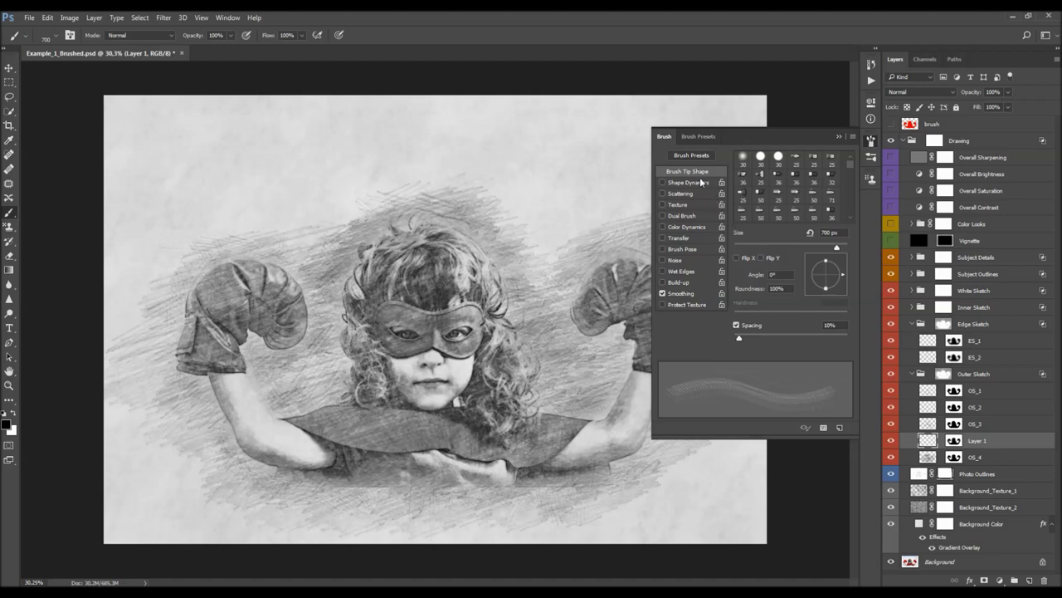
Enable Shape Dynamics for the sketch brush with jitter values of 52% and 50%, and enable Transfer with 25% opacity and flow jitter
{"action": "left_click", "coordinate": [696, 183]}
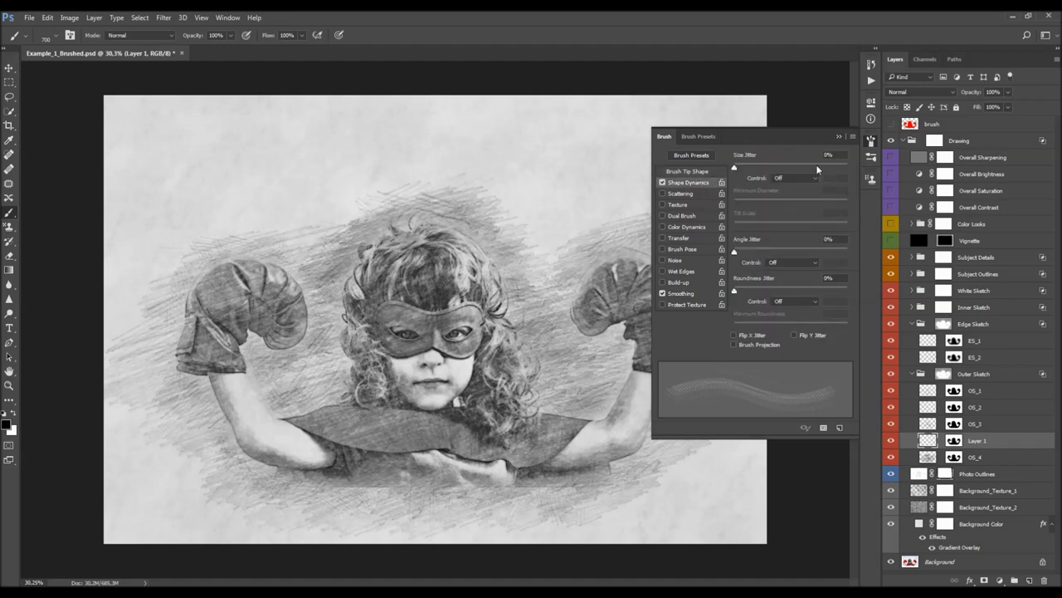
{"action": "type", "text": "52"}
{"action": "key", "text": "Return"}
{"action": "type", "text": "50"}
{"action": "key", "text": "Return"}
{"action": "left_click", "coordinate": [681, 239]}
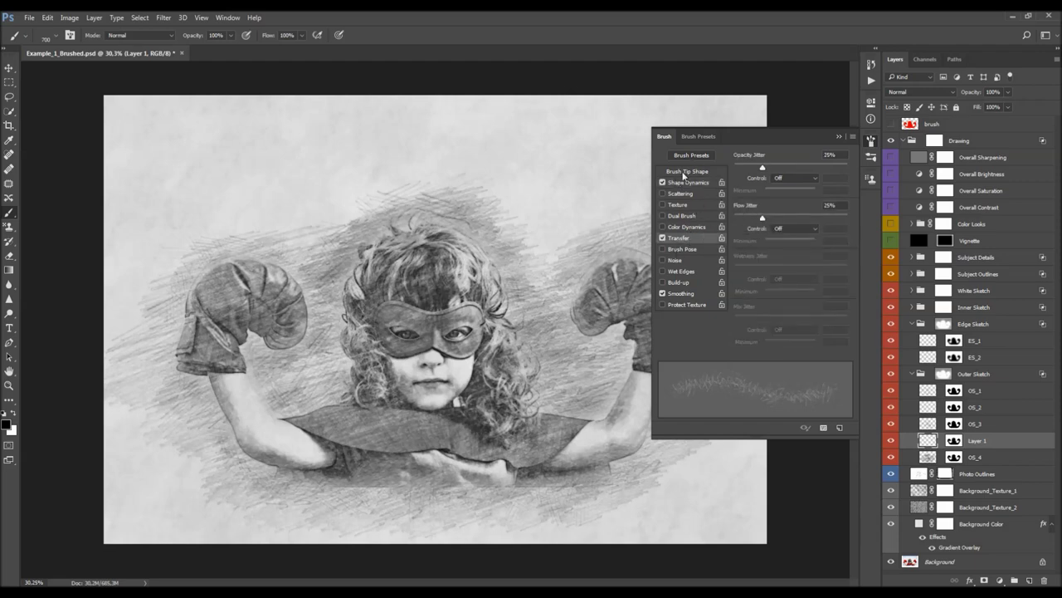
Raise the brush tip's spacing to 500% and its size to 1000 px, and close the brush settings
{"action": "left_click", "coordinate": [679, 172]}
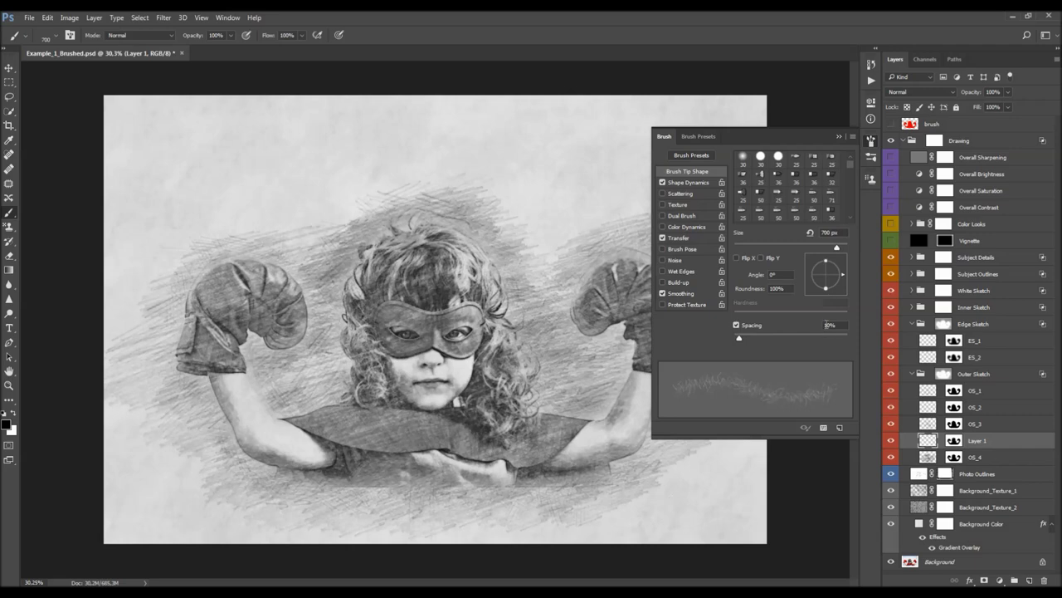
{"action": "type", "text": "50"}
{"action": "key", "text": "Return"}
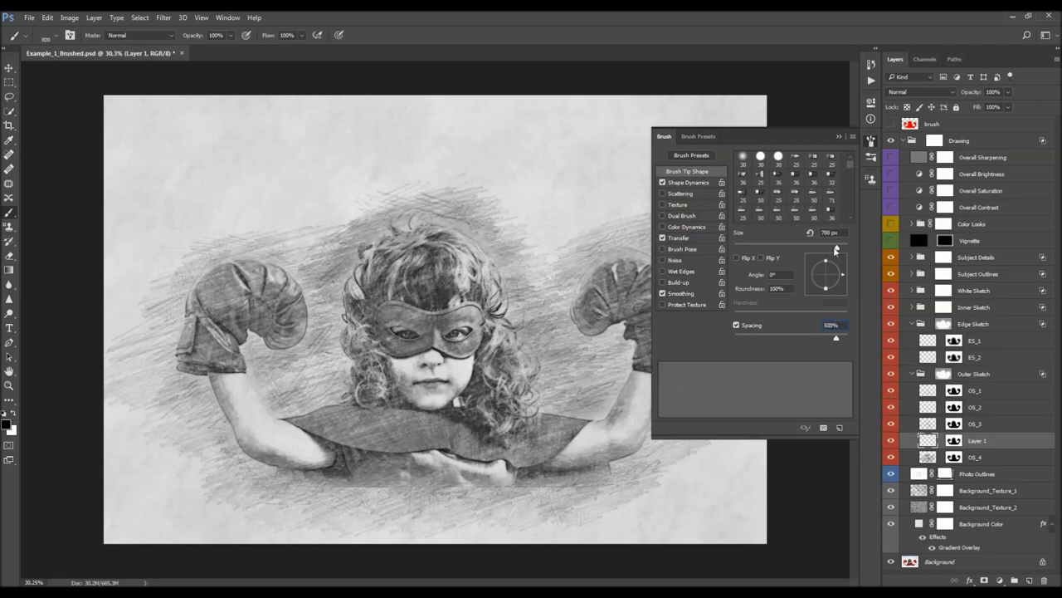
{"action": "left_click_drag", "start_coordinate": [835, 248], "coordinate": [790, 248]}
{"action": "left_click", "coordinate": [839, 136]}
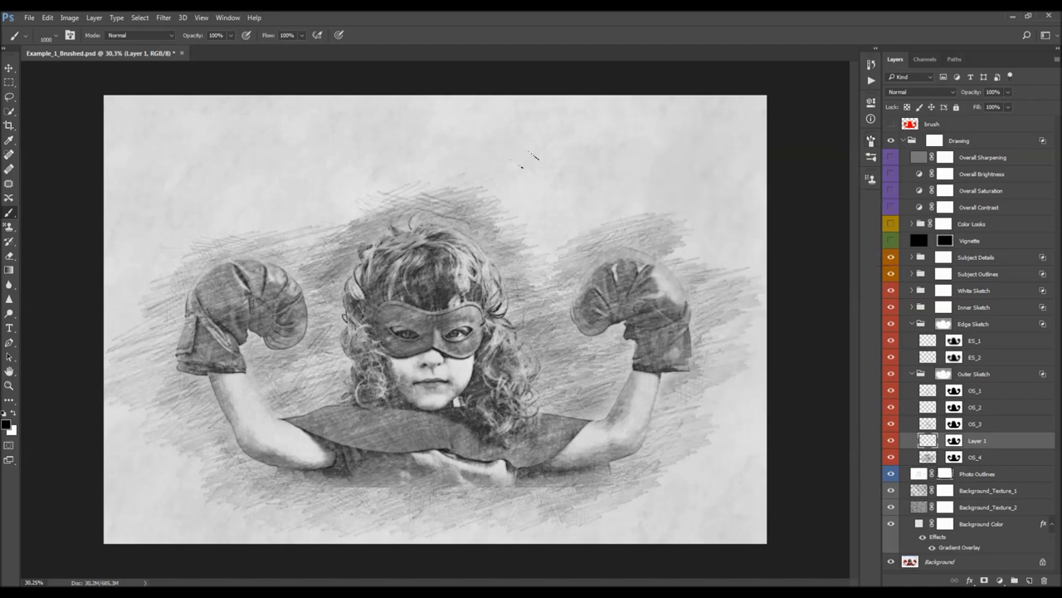
Brush a few sparse pencil lines on Layer 1 in the empty background beside and above the girl
{"action": "left_click_drag", "start_coordinate": [188, 415], "coordinate": [206, 450]}
{"action": "left_click_drag", "start_coordinate": [258, 170], "coordinate": [291, 162]}
{"action": "left_click_drag", "start_coordinate": [249, 199], "coordinate": [286, 189]}
Delete Layer 1 and collapse the Outer Sketch and Edge Sketch groups
{"action": "key", "text": "v"}
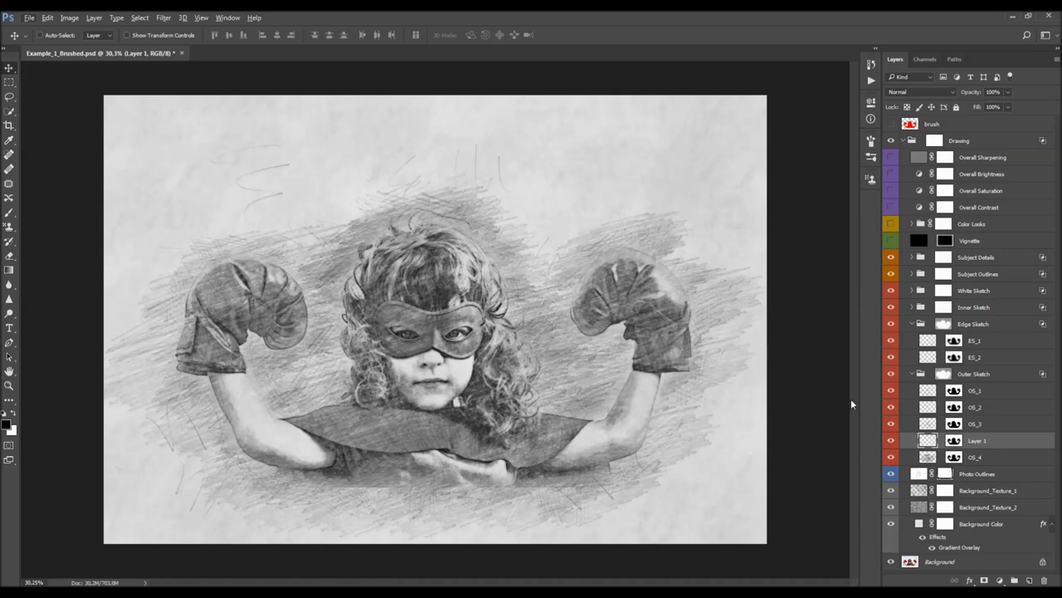
{"action": "key", "text": "Delete"}
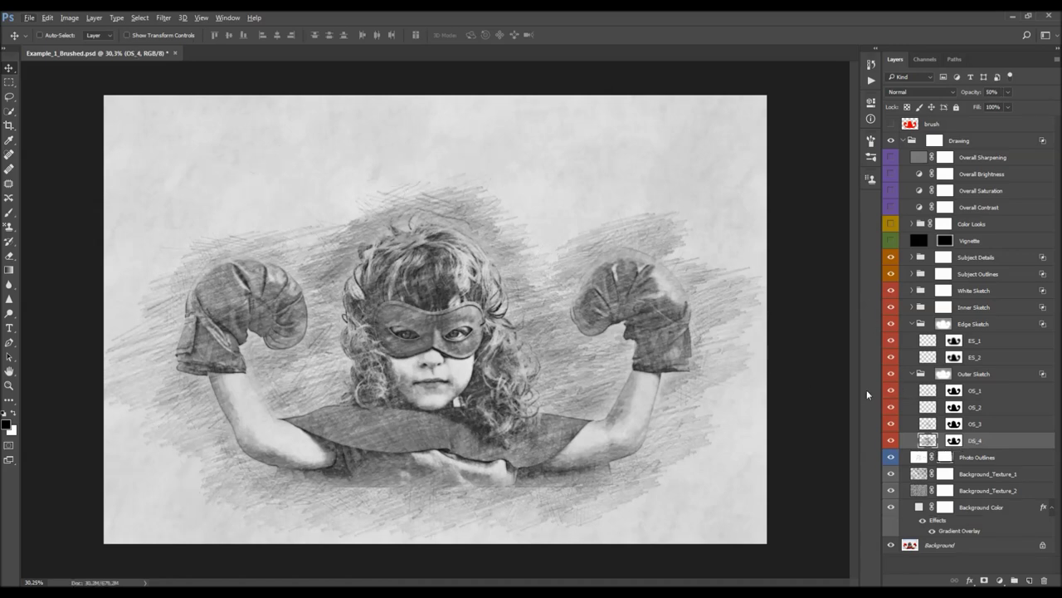
{"action": "left_click", "coordinate": [914, 374]}
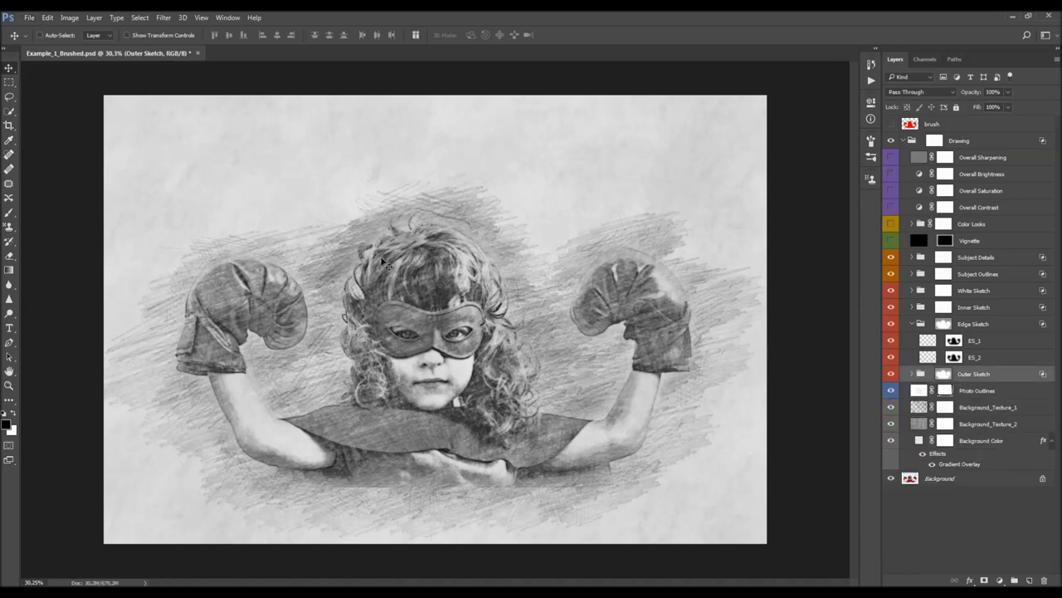
{"action": "left_click", "coordinate": [912, 325]}
Expand the Inner Sketch group and toggle the visibility of the group and its layers IS_1 to IS_4 to compare their effect
{"action": "left_click", "coordinate": [981, 305]}
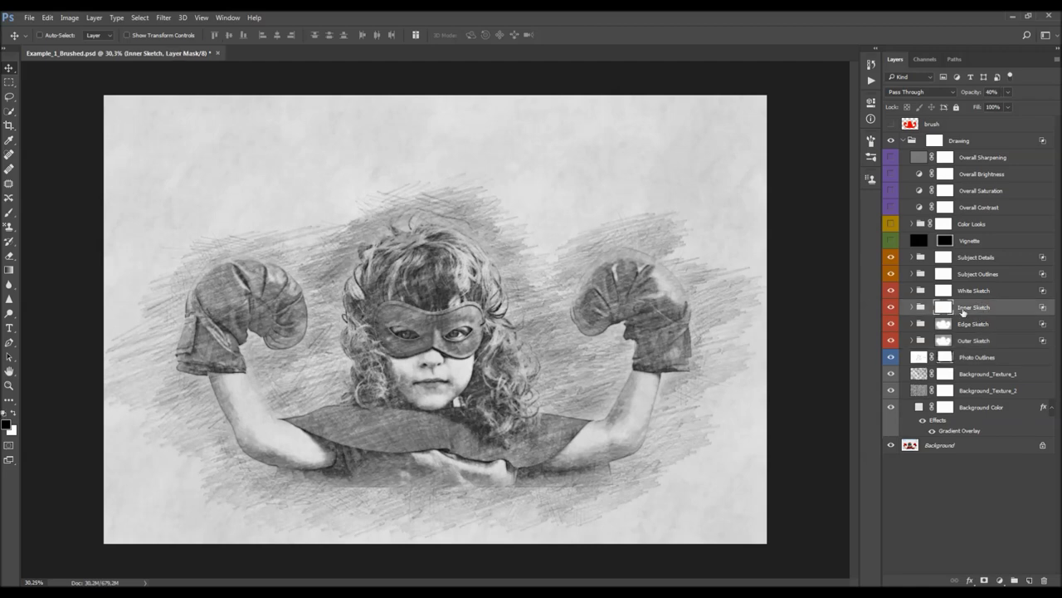
{"action": "left_click", "coordinate": [913, 307]}
{"action": "left_click", "coordinate": [891, 309]}
{"action": "left_click", "coordinate": [891, 310]}
{"action": "left_click", "coordinate": [891, 373]}
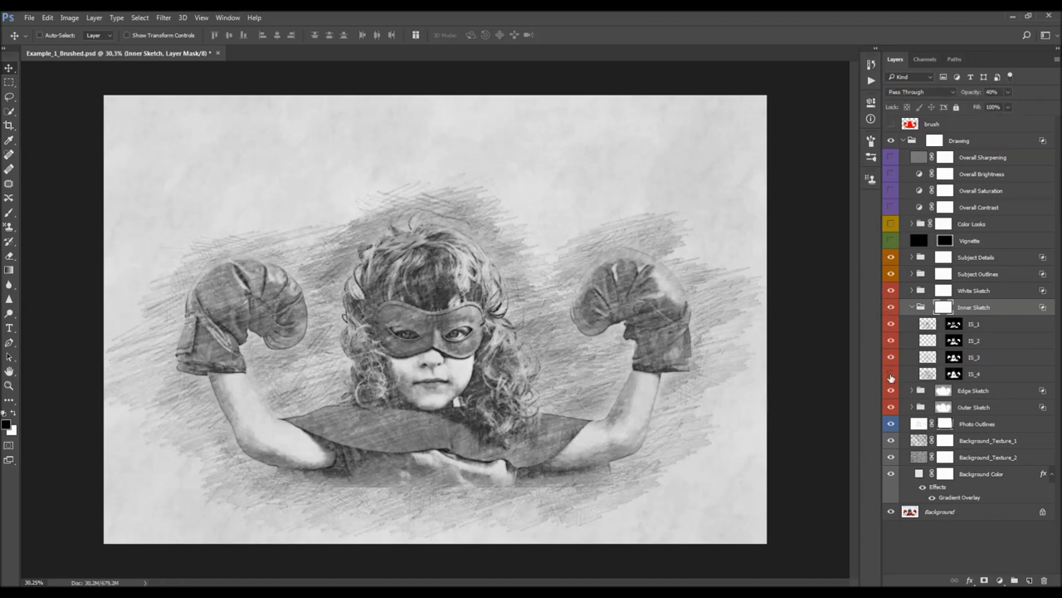
{"action": "left_click", "coordinate": [891, 324]}
{"action": "left_click", "coordinate": [891, 357]}
{"action": "left_click", "coordinate": [890, 340]}
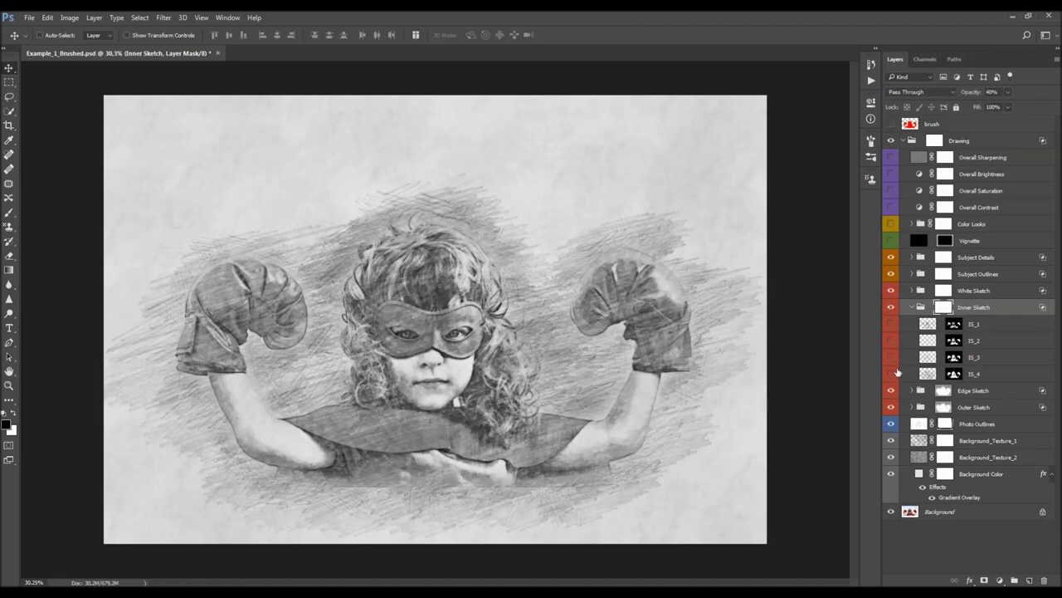
{"action": "left_click", "coordinate": [891, 374]}
{"action": "left_click", "coordinate": [891, 324]}
Go through layers IS_1 to IS_4 and view their masks alone on the canvas, from IS_4 up to IS_1
{"action": "left_click", "coordinate": [955, 324]}
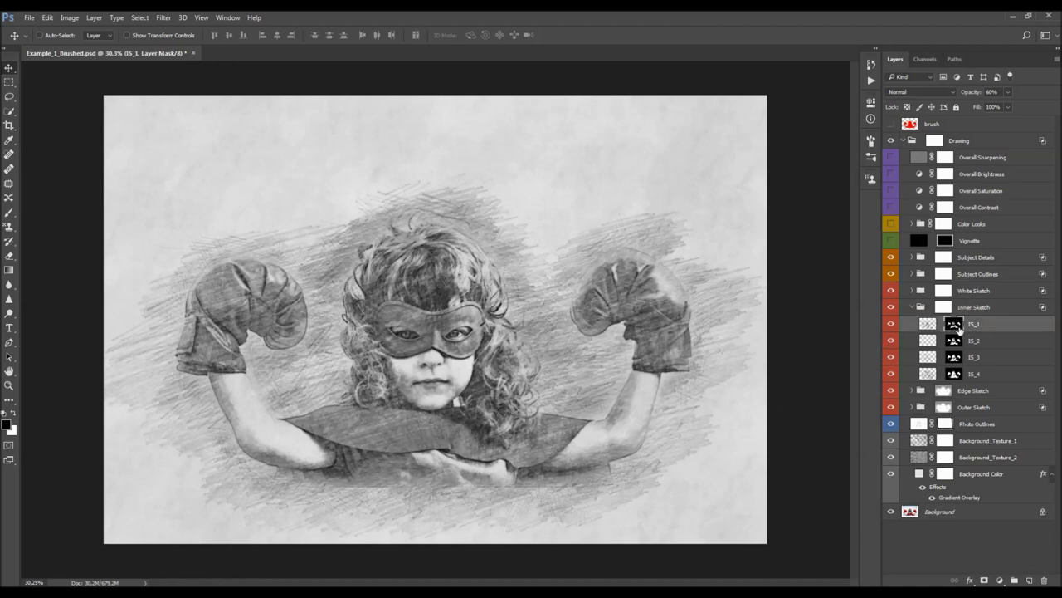
{"action": "left_click", "coordinate": [968, 340]}
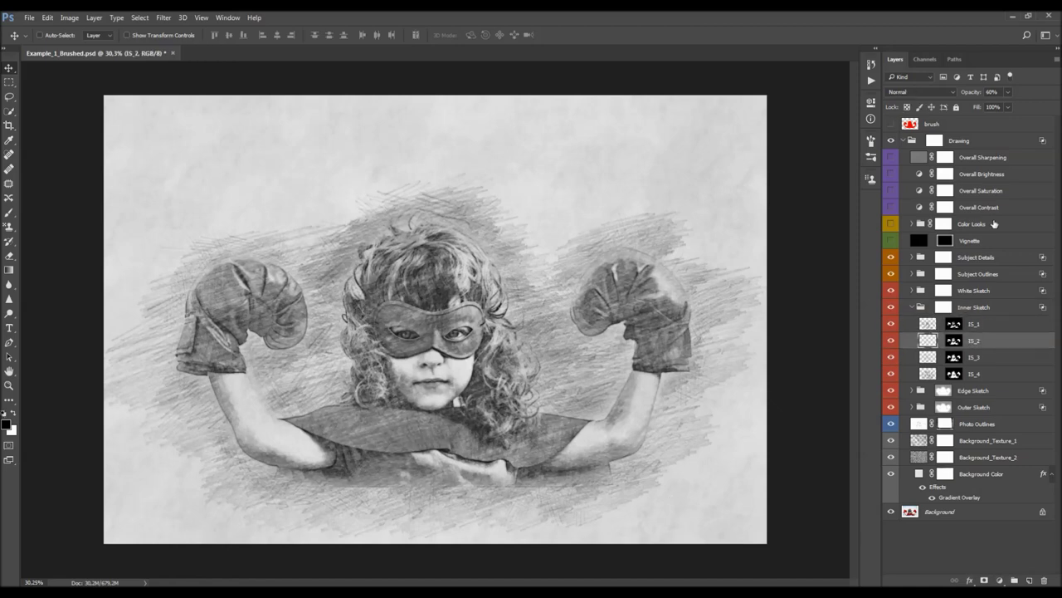
{"action": "left_click", "coordinate": [977, 359]}
{"action": "left_click", "coordinate": [974, 375]}
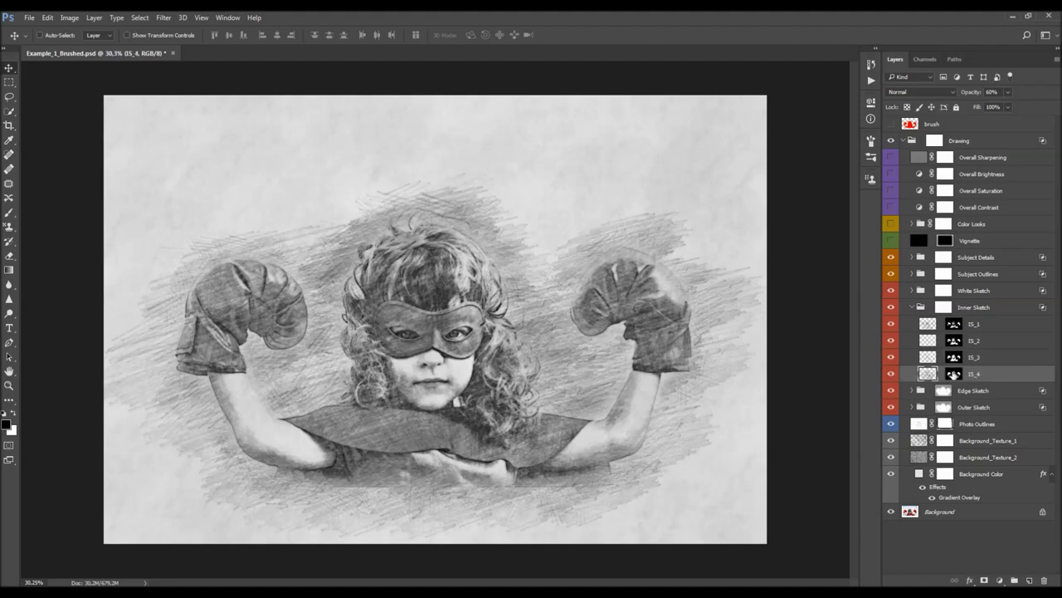
{"action": "left_click", "coordinate": [955, 375], "text": "alt"}
{"action": "left_click", "coordinate": [954, 357], "text": "alt"}
{"action": "left_click", "coordinate": [954, 342], "text": "alt"}
{"action": "left_click", "coordinate": [956, 325], "text": "alt"}
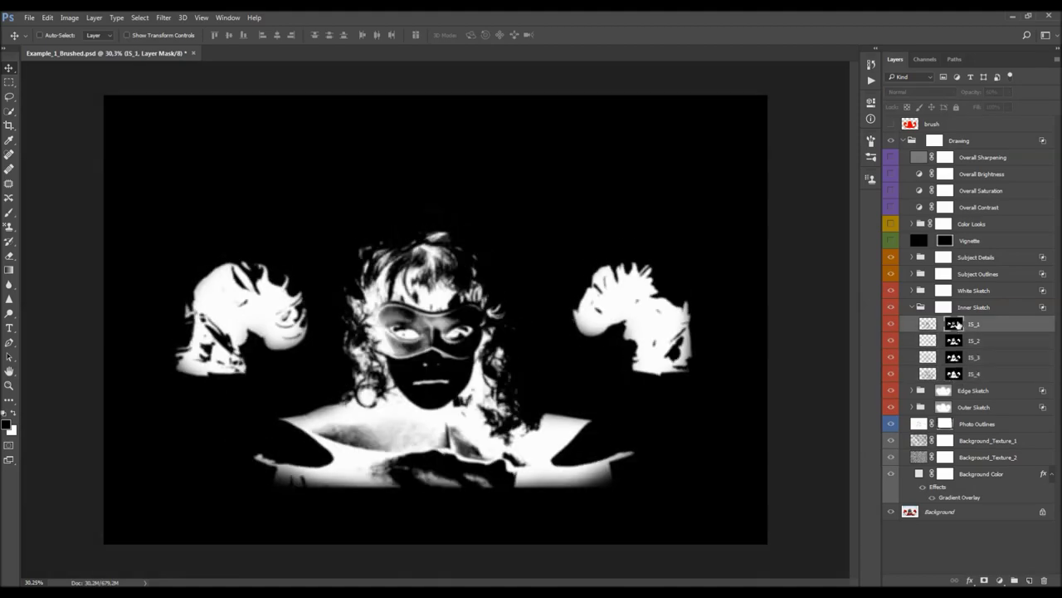
{"action": "left_click", "coordinate": [956, 324], "text": "alt"}
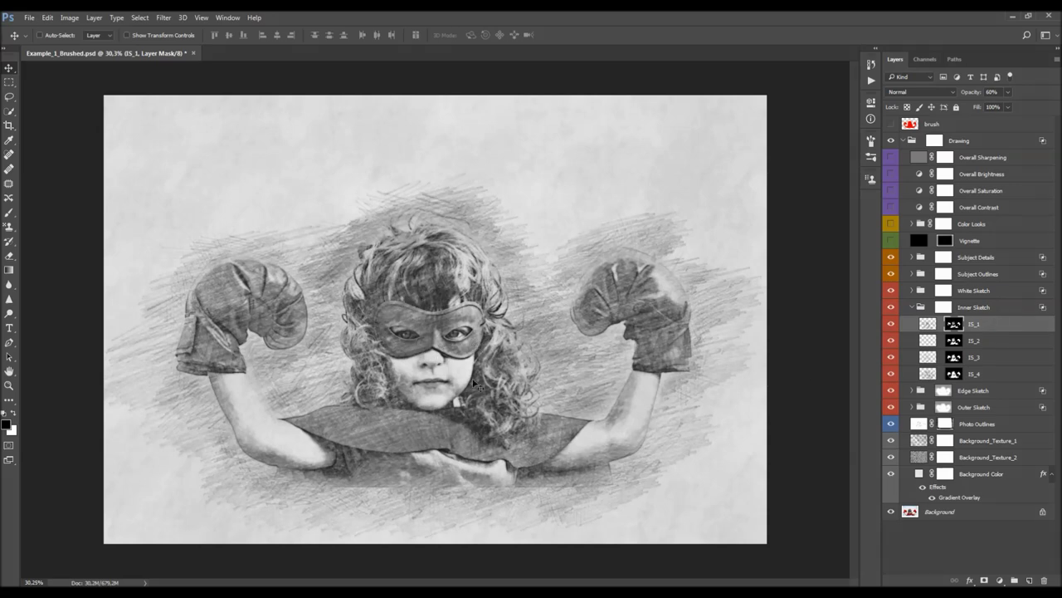
Inspect the layer masks of the Inner Sketch layers again from IS_1 down to IS_4, and return to the normal image view
{"action": "left_click", "coordinate": [953, 325], "text": "alt"}
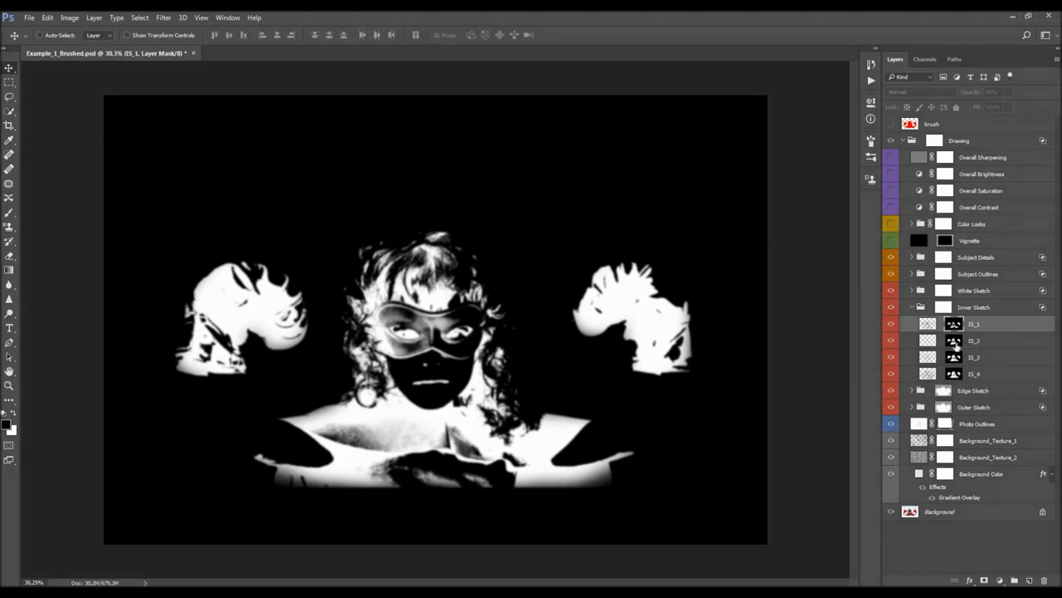
{"action": "left_click", "coordinate": [956, 344], "text": "alt"}
{"action": "left_click", "coordinate": [954, 357]}
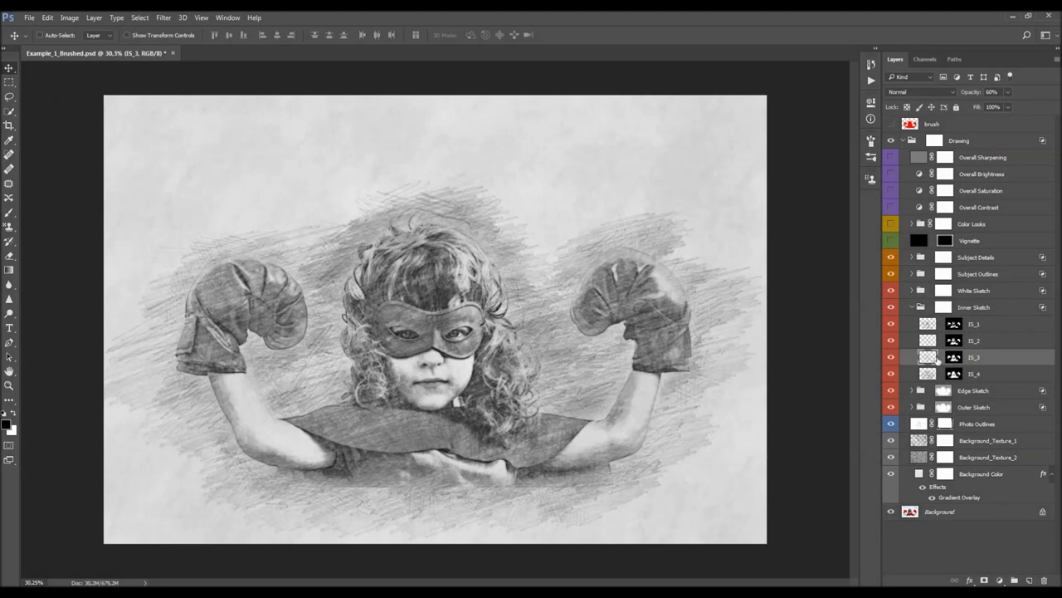
{"action": "left_click", "coordinate": [955, 374], "text": "alt"}
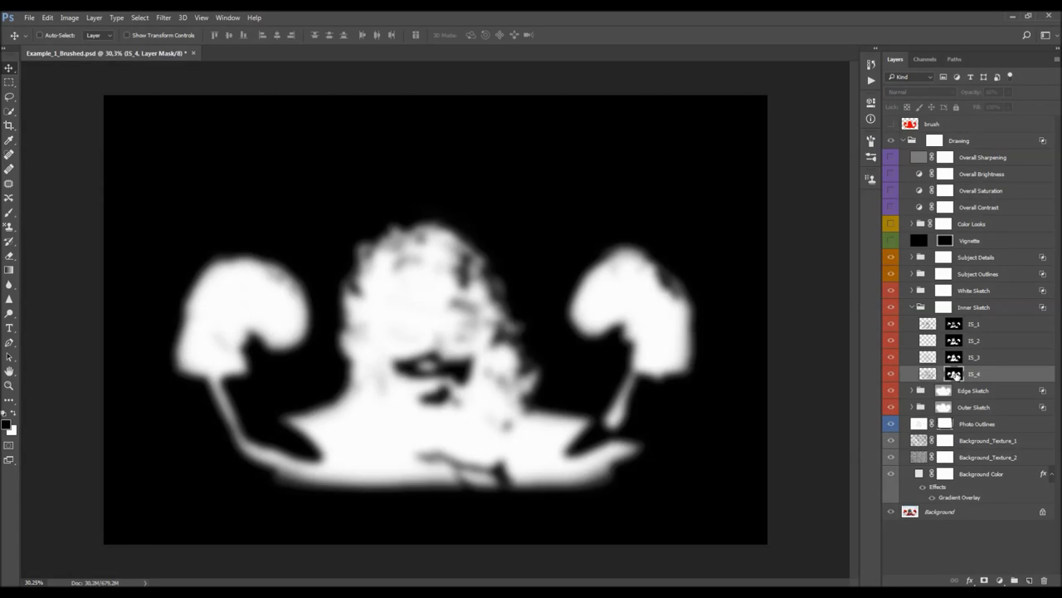
{"action": "left_click", "coordinate": [955, 374], "text": "alt"}
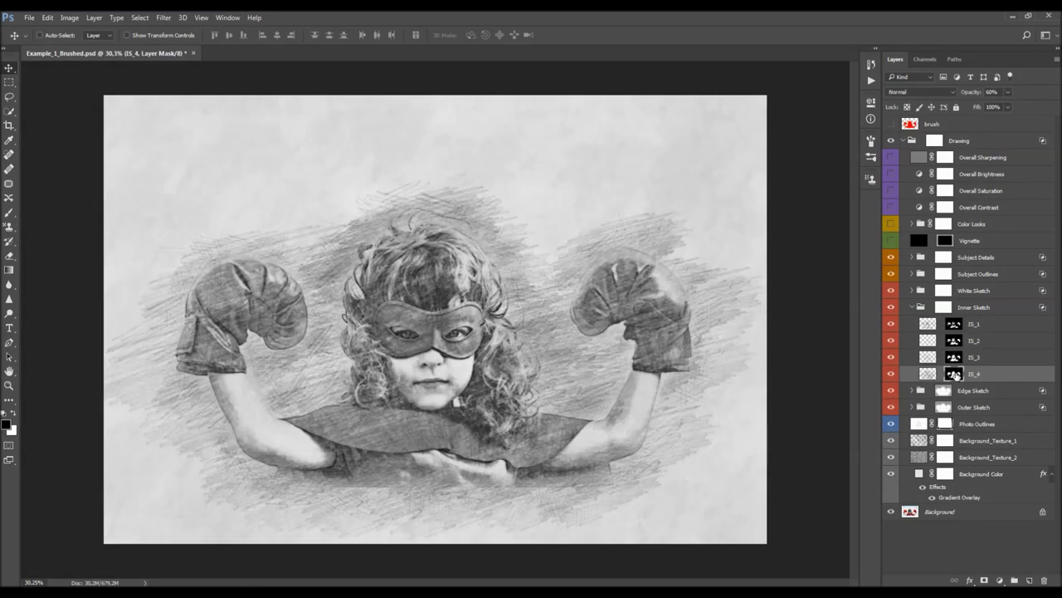
Target the IS_2 layer mask and choose a 500 px soft round brush with white as the foreground color
{"action": "left_click", "coordinate": [974, 326]}
{"action": "left_click", "coordinate": [954, 324]}
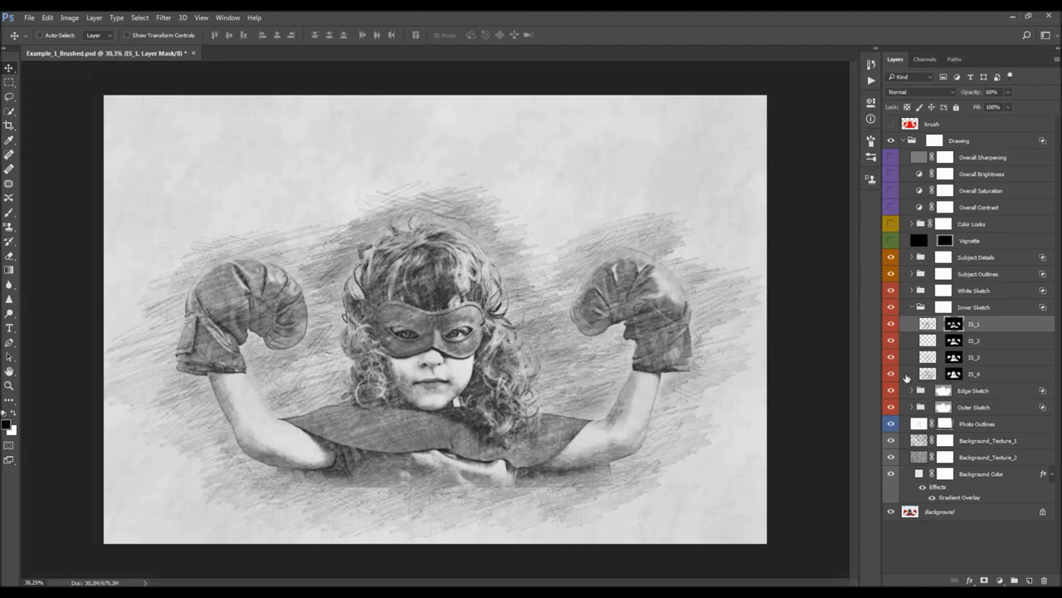
{"action": "left_click", "coordinate": [954, 341]}
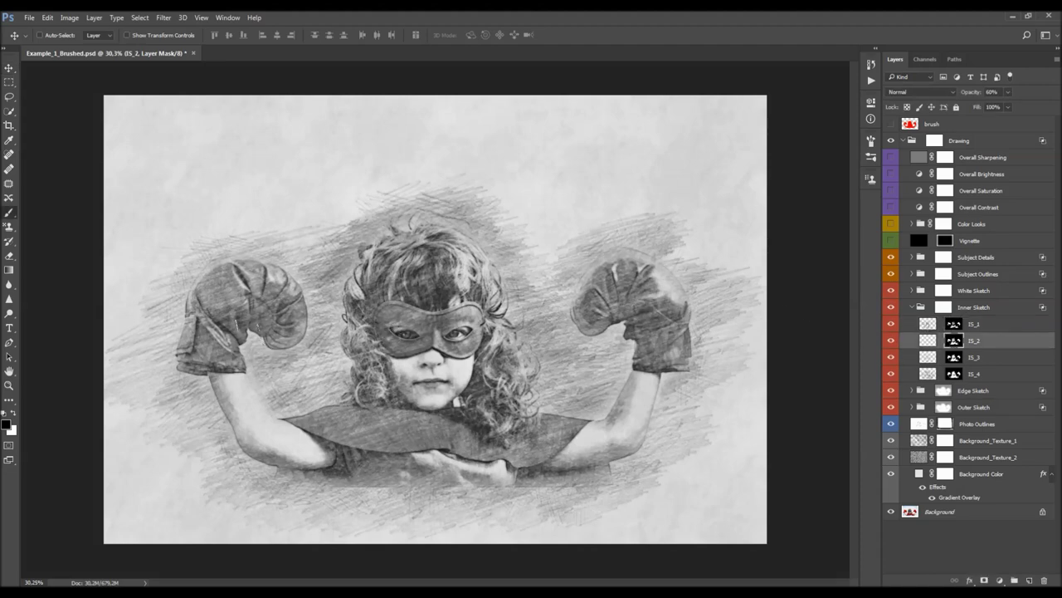
{"action": "key", "text": "b"}
{"action": "right_click", "coordinate": [423, 324]}
{"action": "scroll", "coordinate": [712, 520], "scroll_direction": "up", "scroll_amount": 5}
{"action": "left_click_drag", "start_coordinate": [711, 521], "coordinate": [728, 412]}
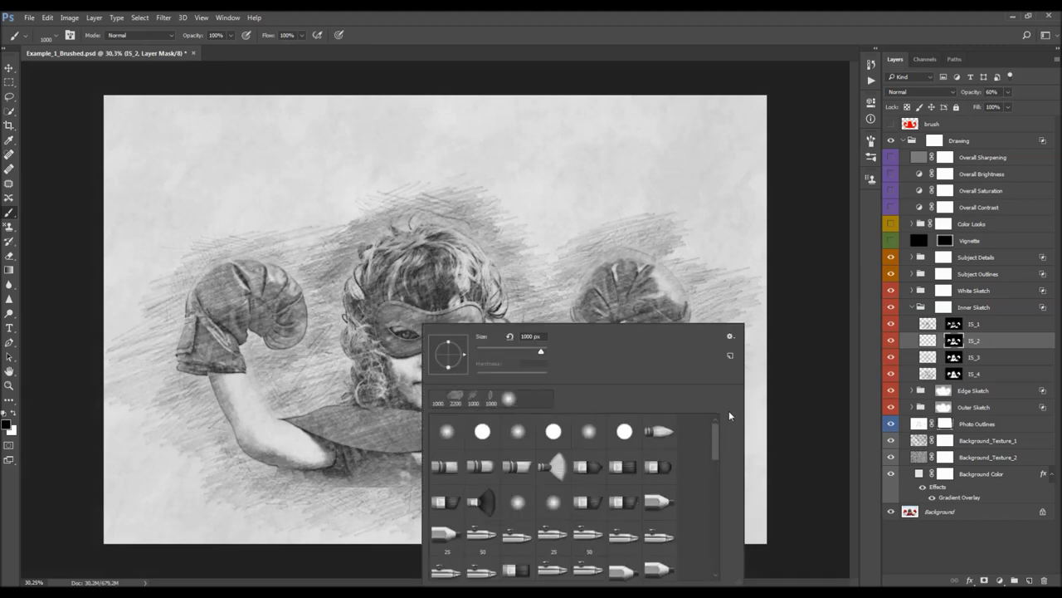
{"action": "double_click", "coordinate": [518, 431]}
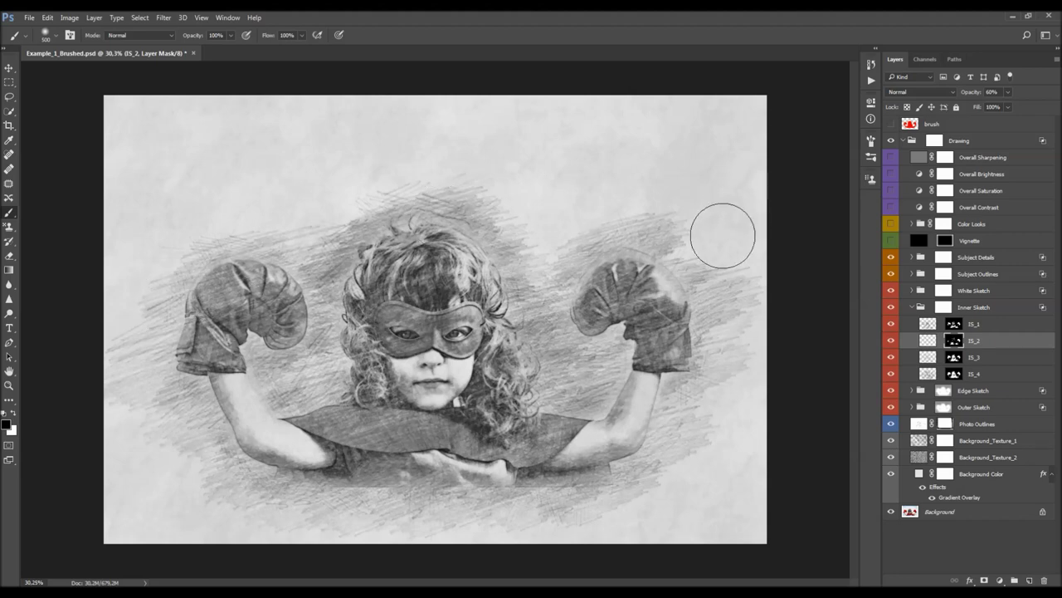
{"action": "key", "text": "x"}
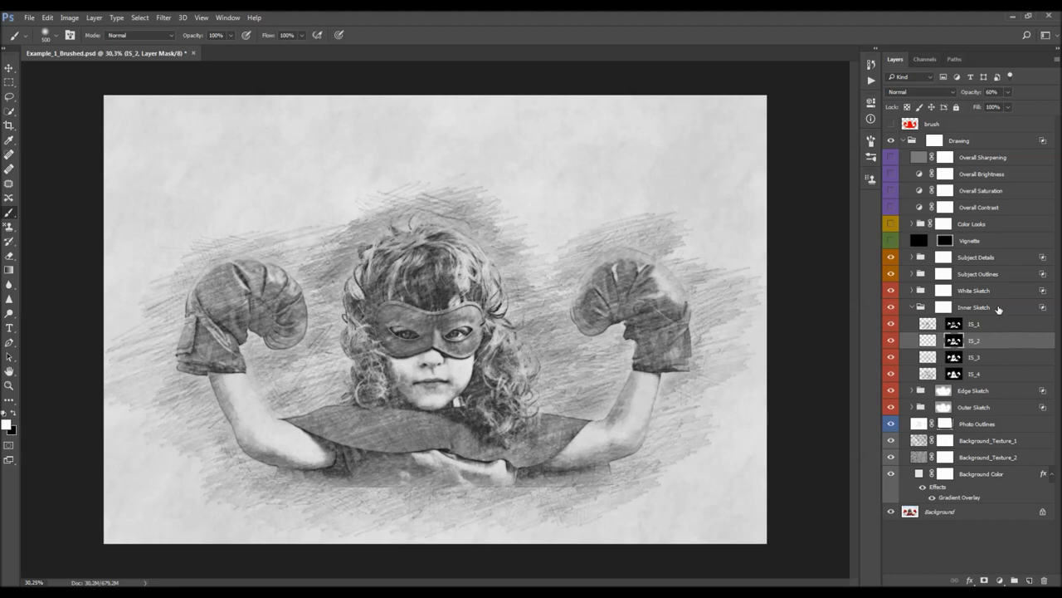
Collapse the Inner Sketch group and adjust its opacity, trying 100% before reducing it to under 40%
{"action": "left_click", "coordinate": [998, 307]}
{"action": "key", "text": "v"}
{"action": "left_click", "coordinate": [912, 307]}
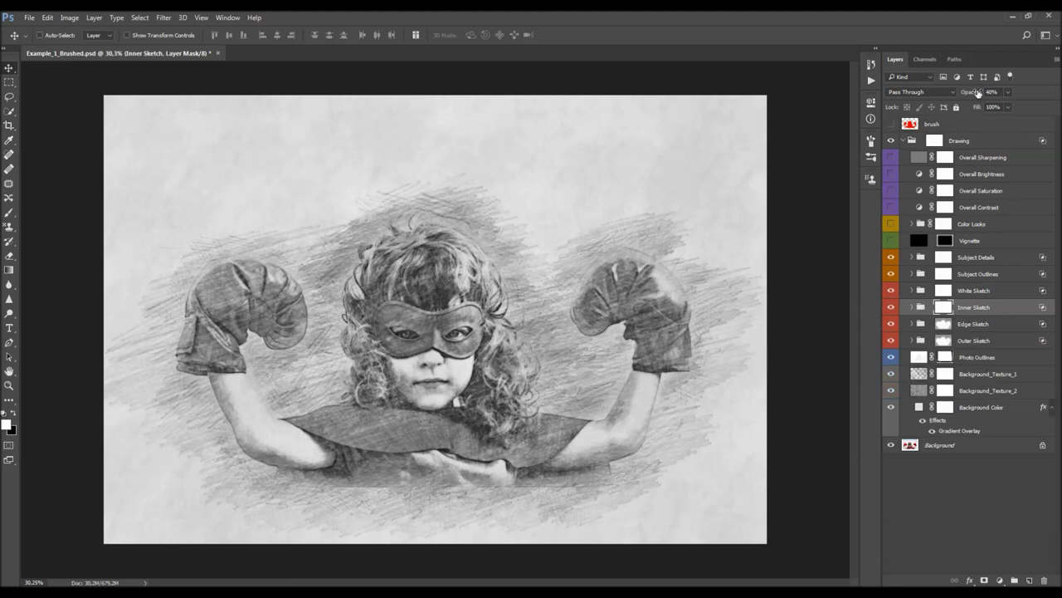
{"action": "left_click_drag", "start_coordinate": [977, 96], "coordinate": [623, 130]}
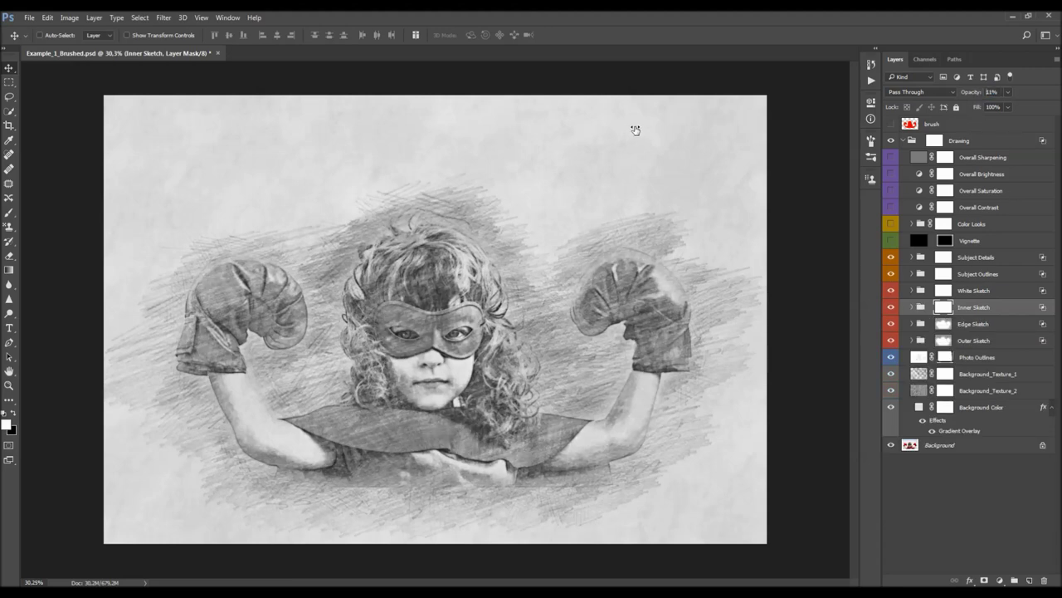
{"action": "type", "text": "100"}
{"action": "key", "text": "Return"}
{"action": "type", "text": "33"}
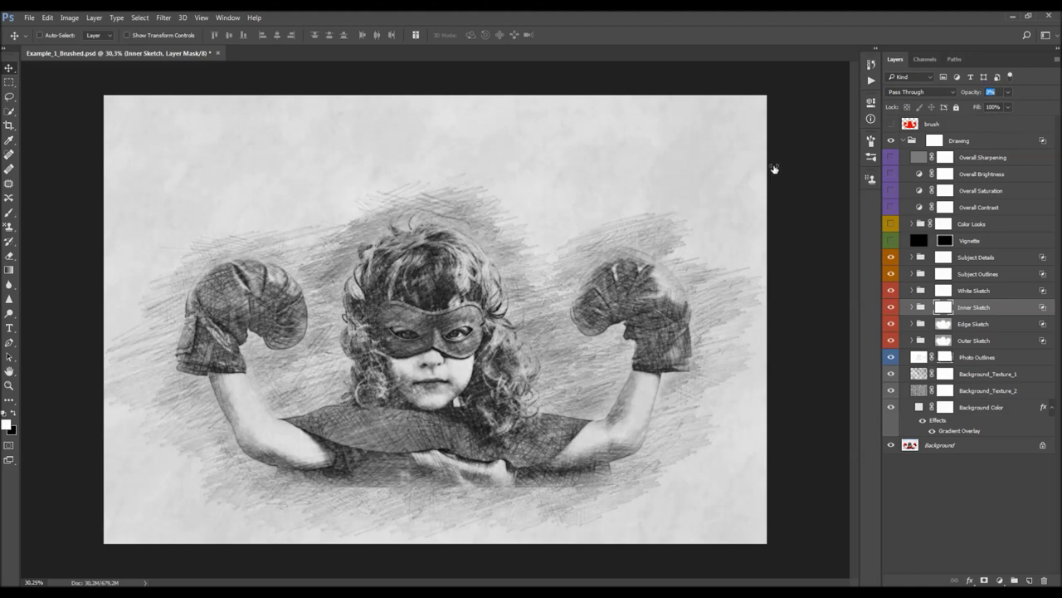
{"action": "key", "text": "Return"}
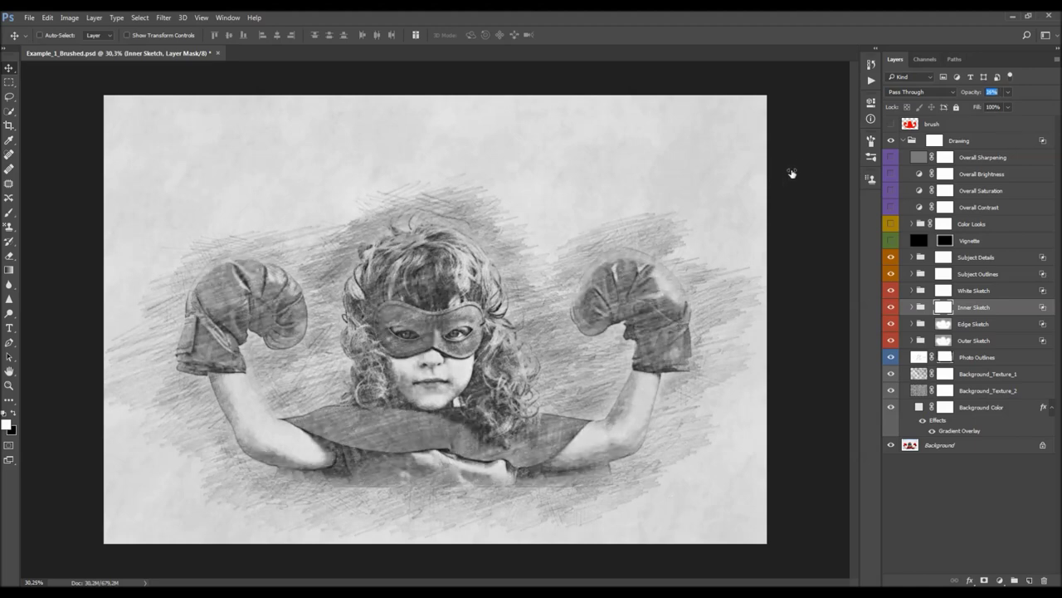
{"action": "left_click_drag", "start_coordinate": [795, 174], "coordinate": [956, 292]}
Expand the White Sketch group and select its WS_1 layer
{"action": "left_click", "coordinate": [980, 290]}
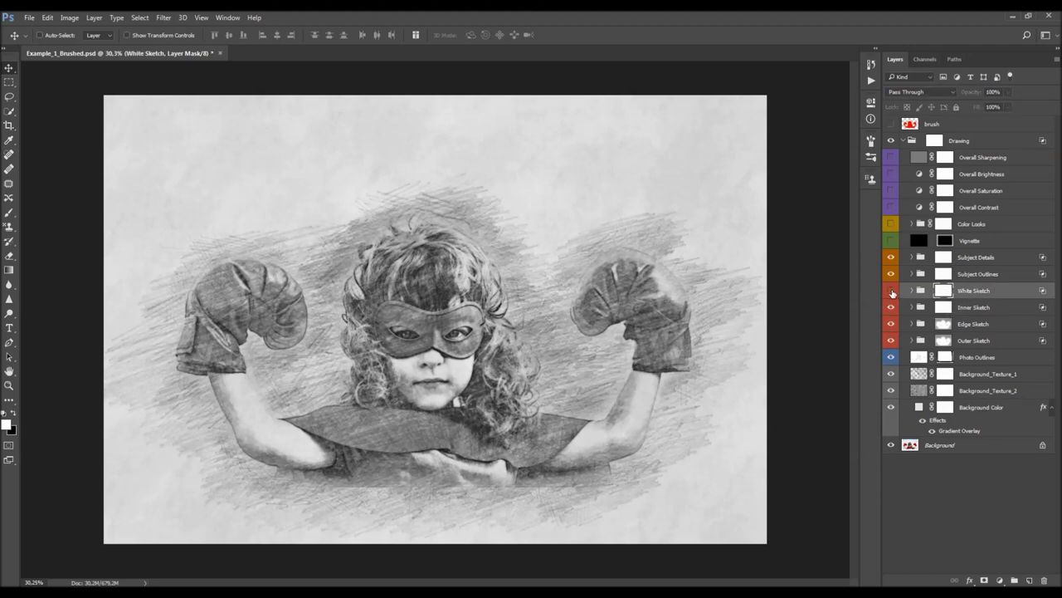
{"action": "left_click", "coordinate": [912, 291]}
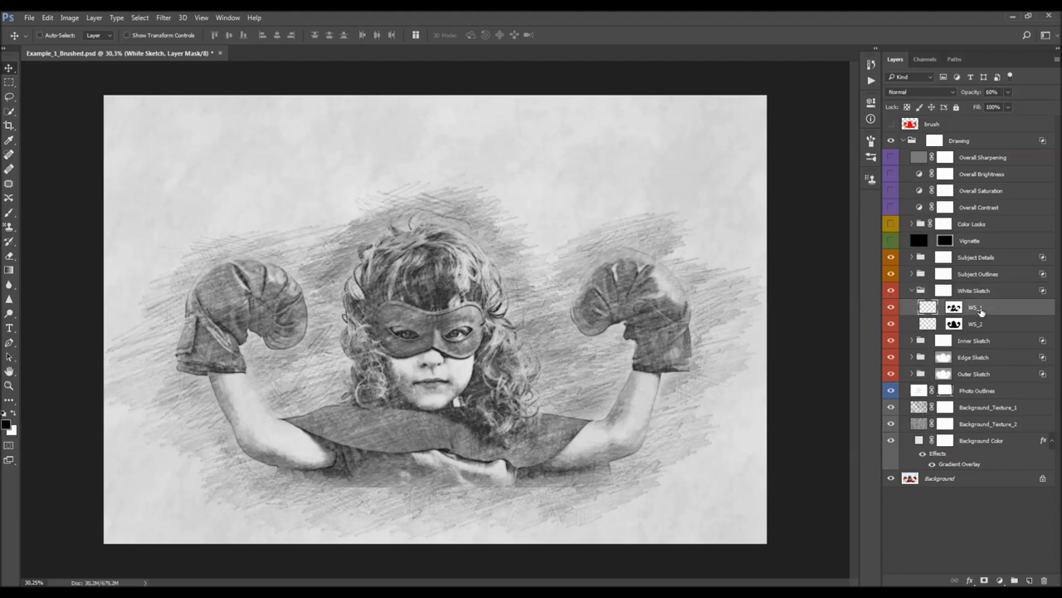
{"action": "left_click", "coordinate": [979, 309]}
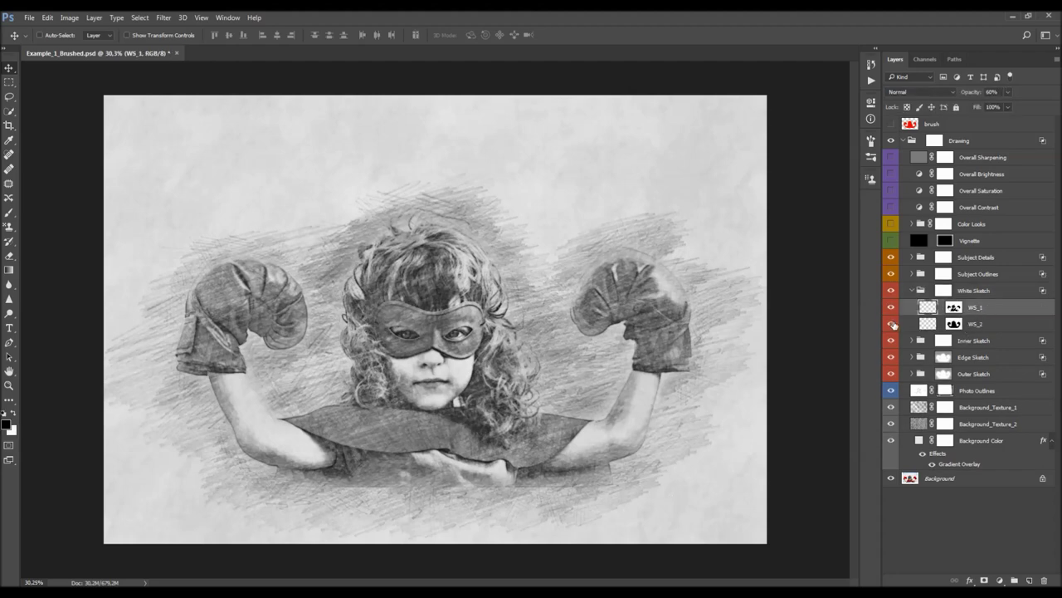
View the WS_2 and WS_1 layer masks alone on the canvas, and return to the normal image view
{"action": "left_click", "coordinate": [955, 323]}
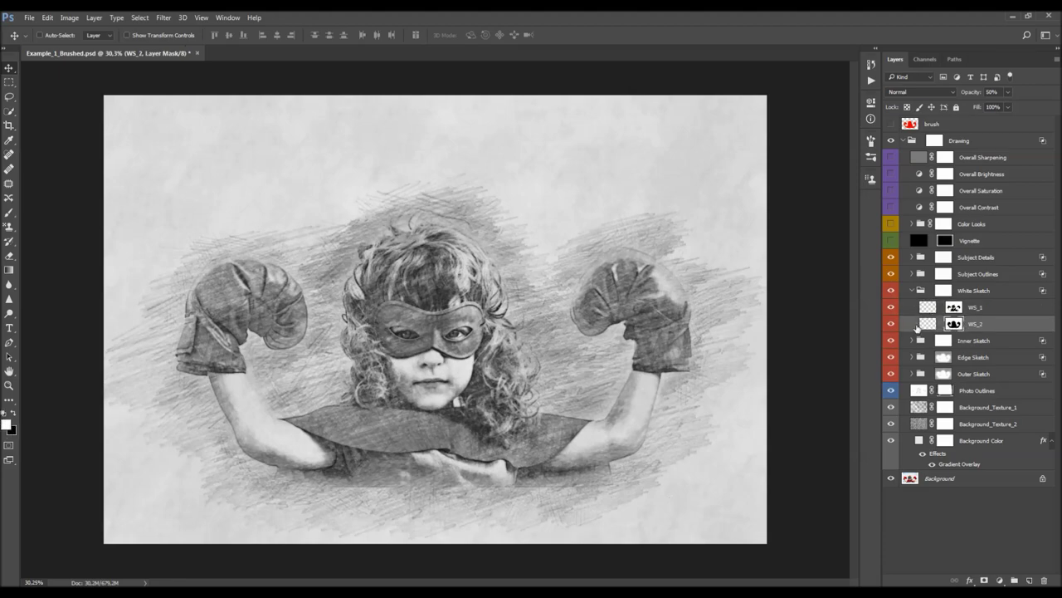
{"action": "left_click", "coordinate": [954, 324], "text": "alt"}
{"action": "left_click", "coordinate": [955, 324], "text": "alt"}
{"action": "left_click", "coordinate": [954, 308], "text": "alt"}
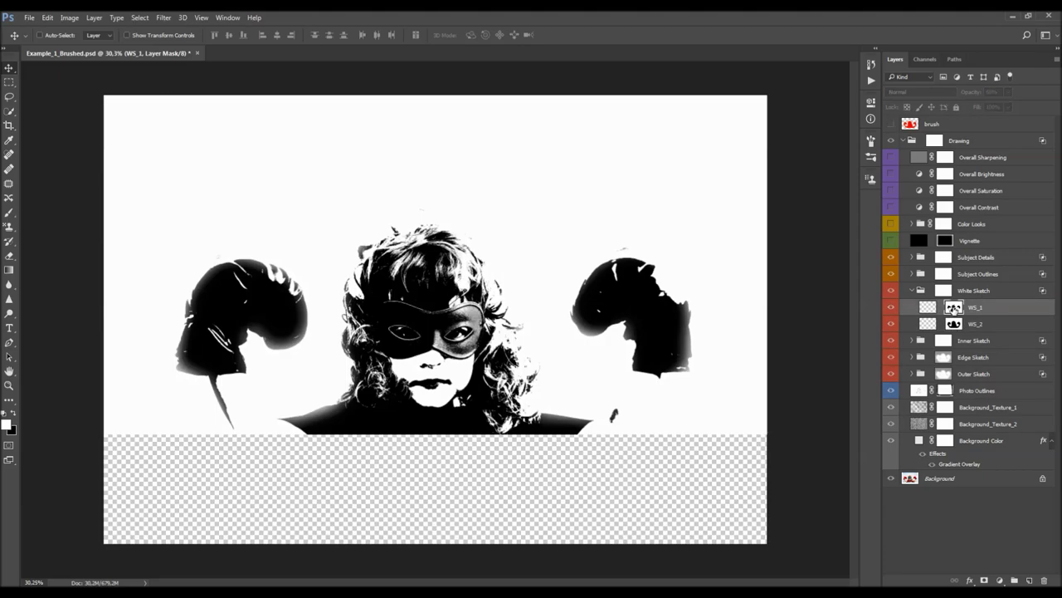
{"action": "left_click", "coordinate": [954, 308], "text": "alt"}
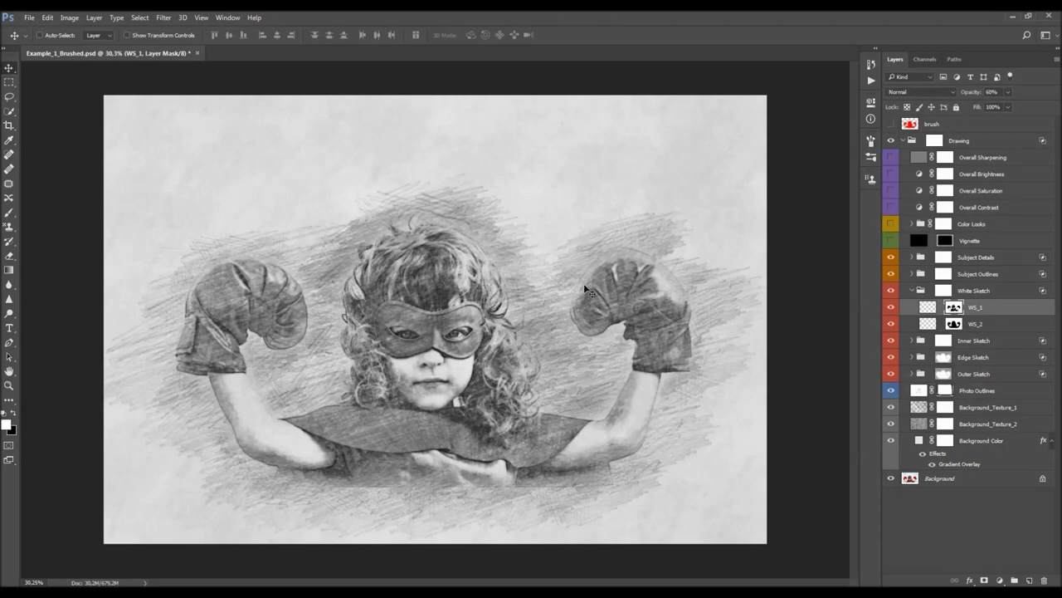
Display the WS_1 layer mask alone on the canvas again and restore the normal image view
{"action": "left_click", "coordinate": [954, 307], "text": "alt"}
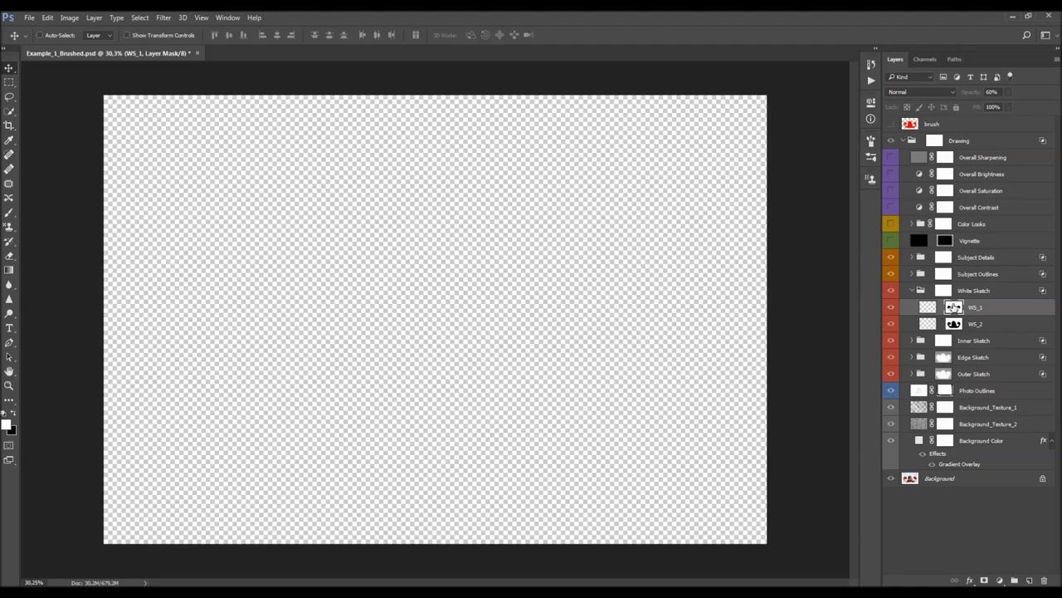
{"action": "left_click", "coordinate": [953, 307], "text": "alt"}
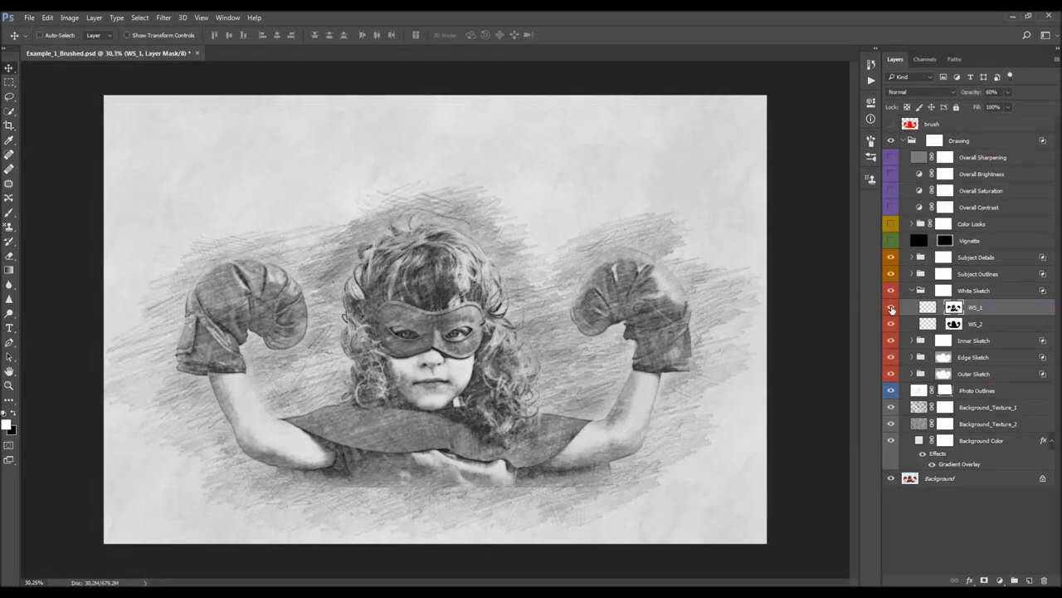
{"action": "left_click", "coordinate": [954, 307], "text": "alt"}
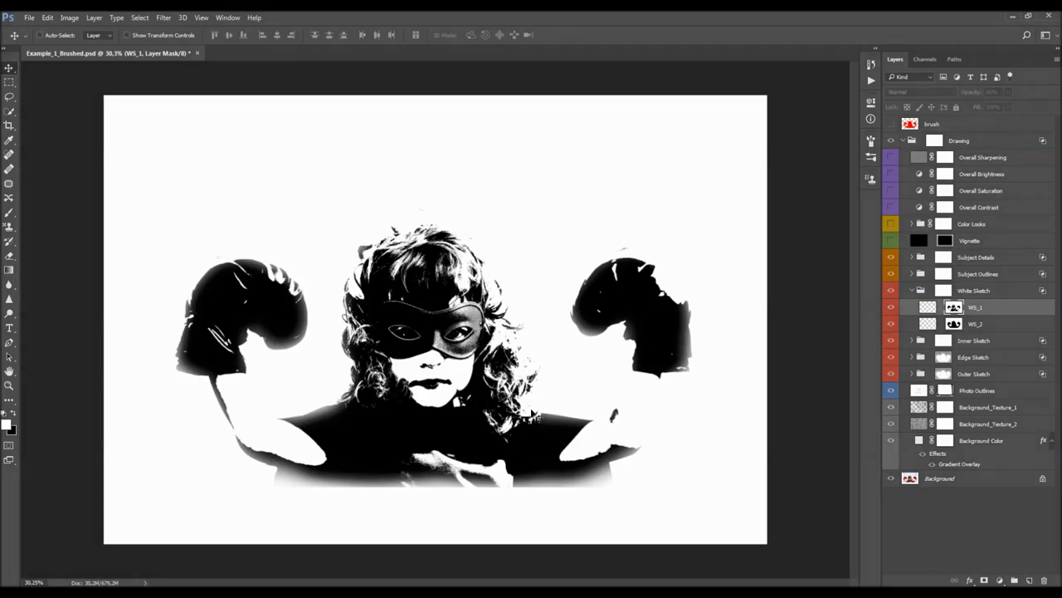
{"action": "left_click", "coordinate": [953, 308], "text": "alt"}
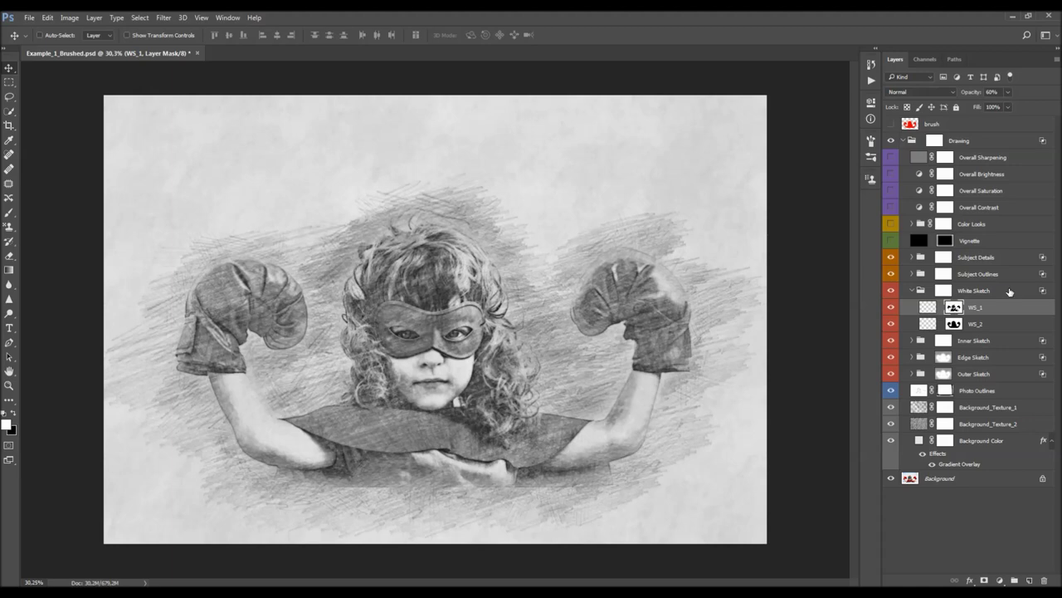
Collapse the White Sketch group and expand the Subject Outlines group
{"action": "left_click", "coordinate": [954, 324]}
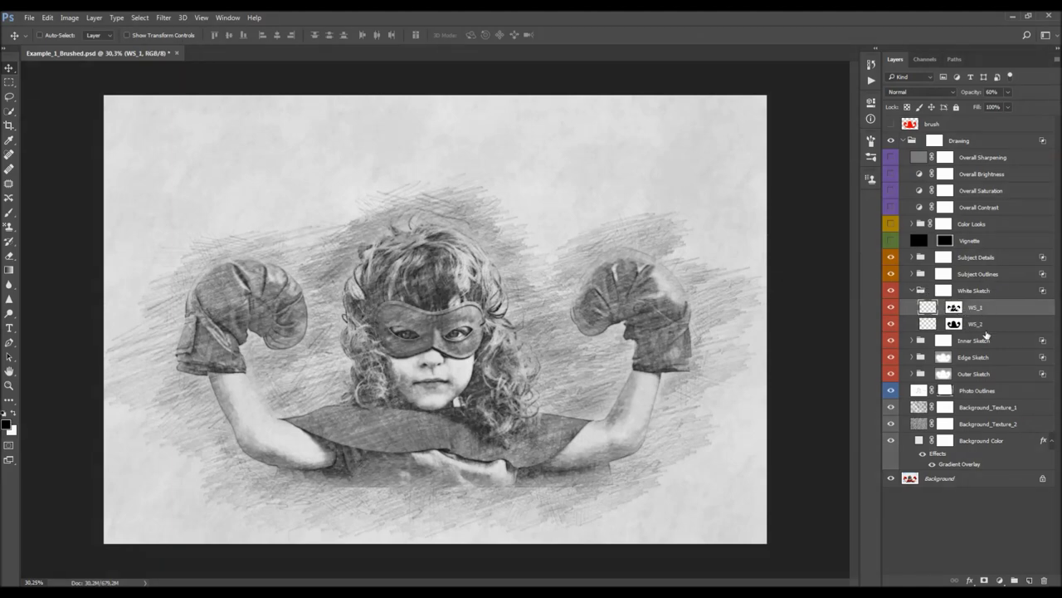
{"action": "left_click", "coordinate": [913, 291]}
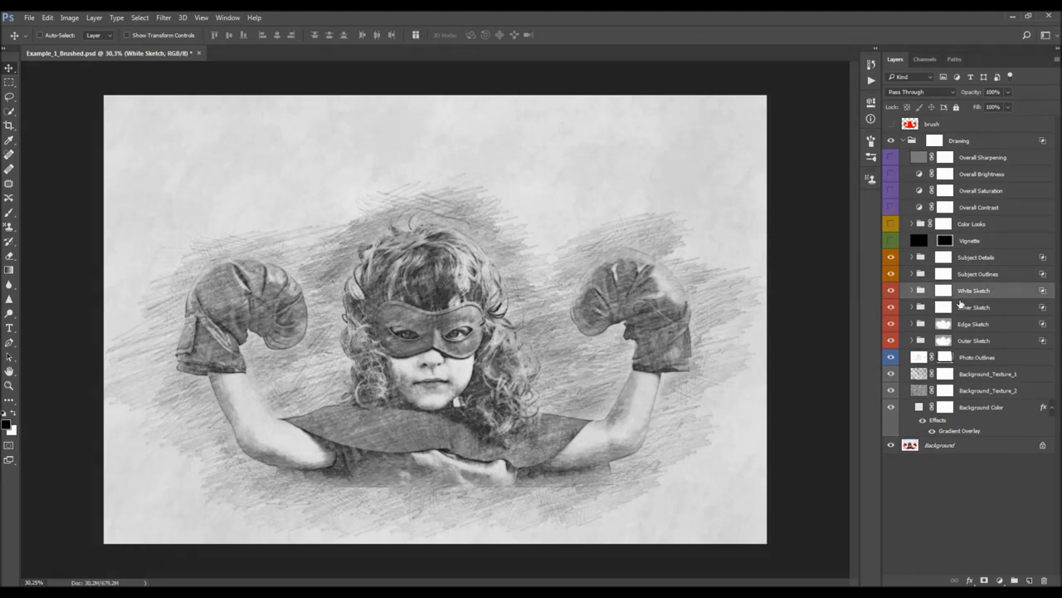
{"action": "left_click", "coordinate": [980, 277]}
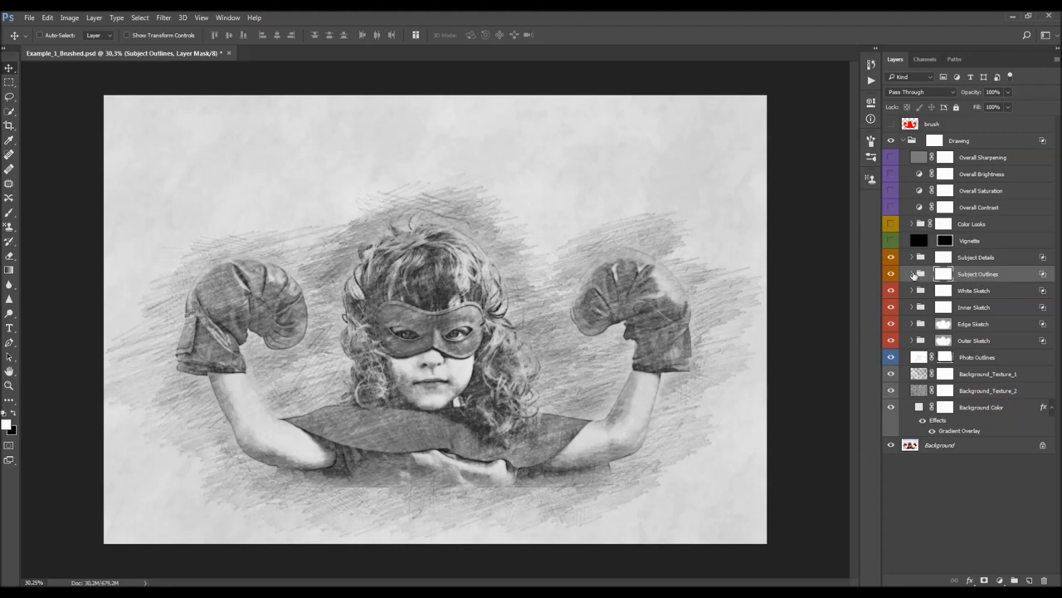
{"action": "left_click", "coordinate": [912, 273]}
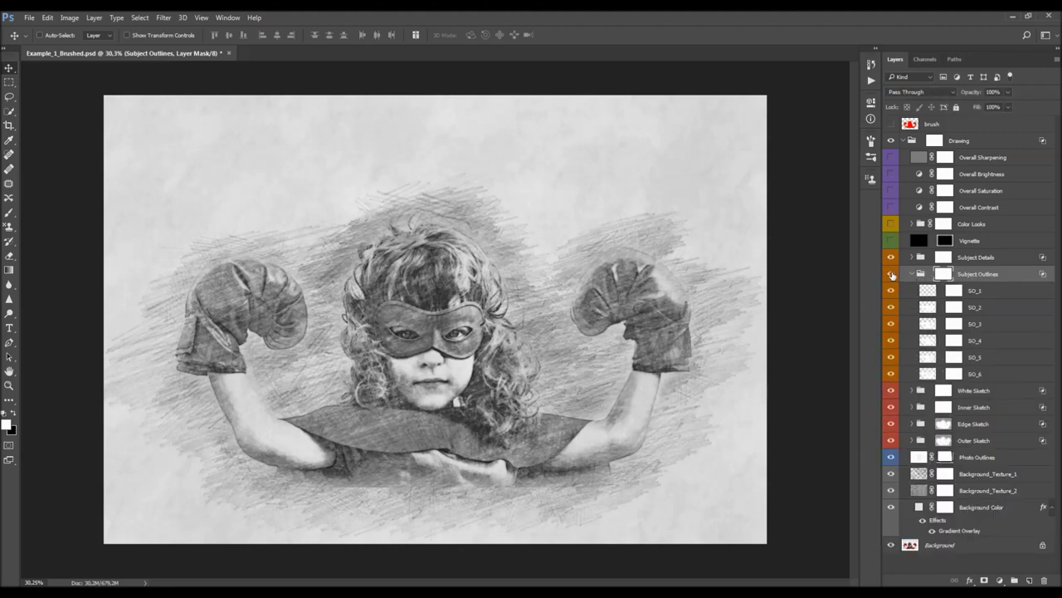
Hide the Subject Details group and toggle the Subject Outlines group off and on to compare its effect
{"action": "left_click", "coordinate": [892, 259]}
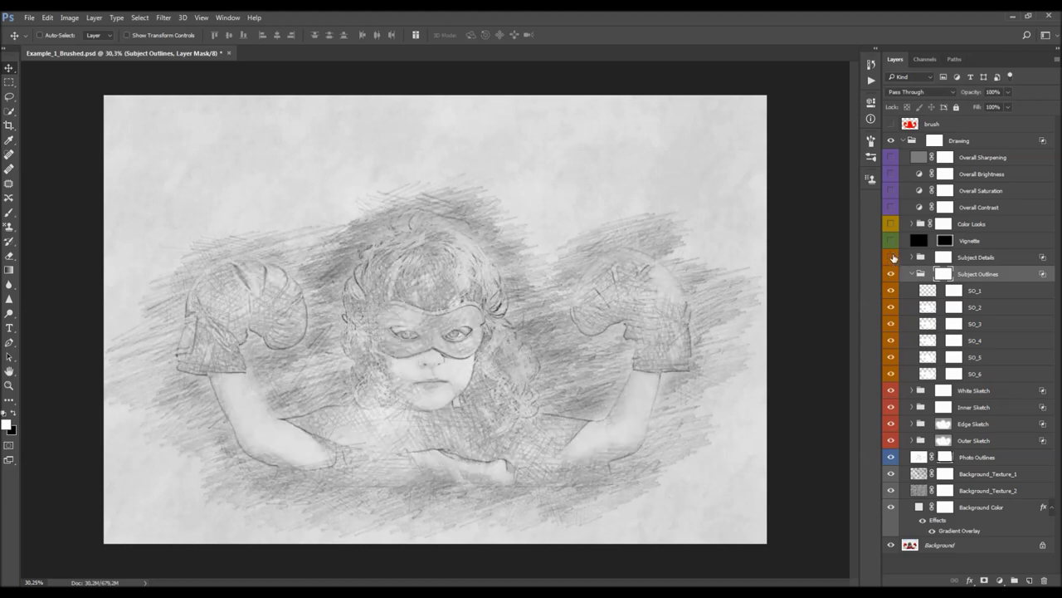
{"action": "left_click", "coordinate": [890, 274]}
{"action": "left_click", "coordinate": [891, 274]}
{"action": "left_click", "coordinate": [891, 274]}
{"action": "left_click", "coordinate": [891, 274]}
{"action": "left_click", "coordinate": [891, 274]}
{"action": "left_click", "coordinate": [891, 274]}
Select the SO_1 layer and adjust its opacity, trying 100% before reducing it
{"action": "left_click", "coordinate": [896, 290]}
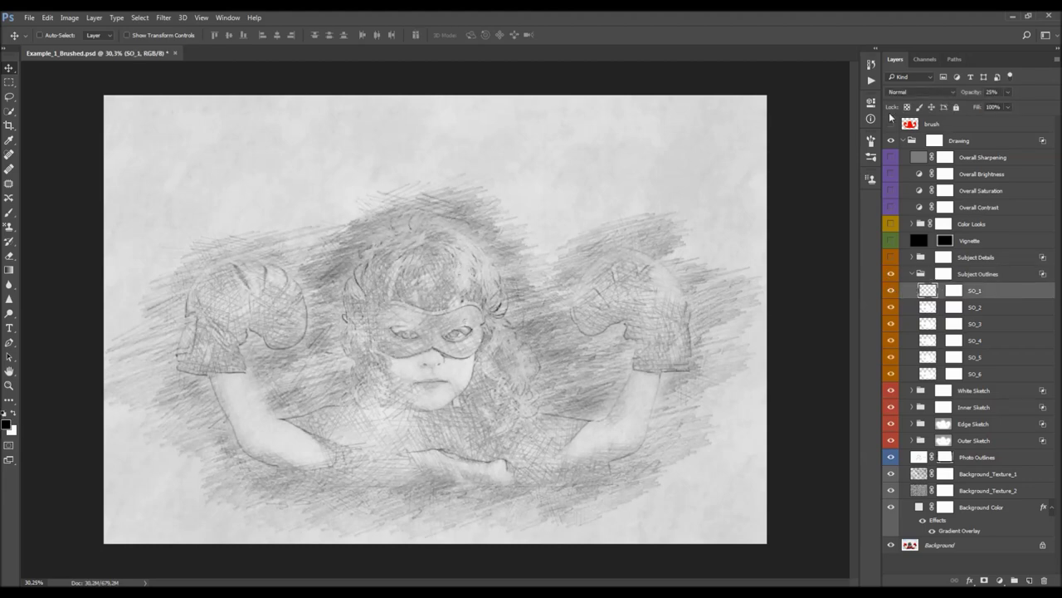
{"action": "key", "text": "0"}
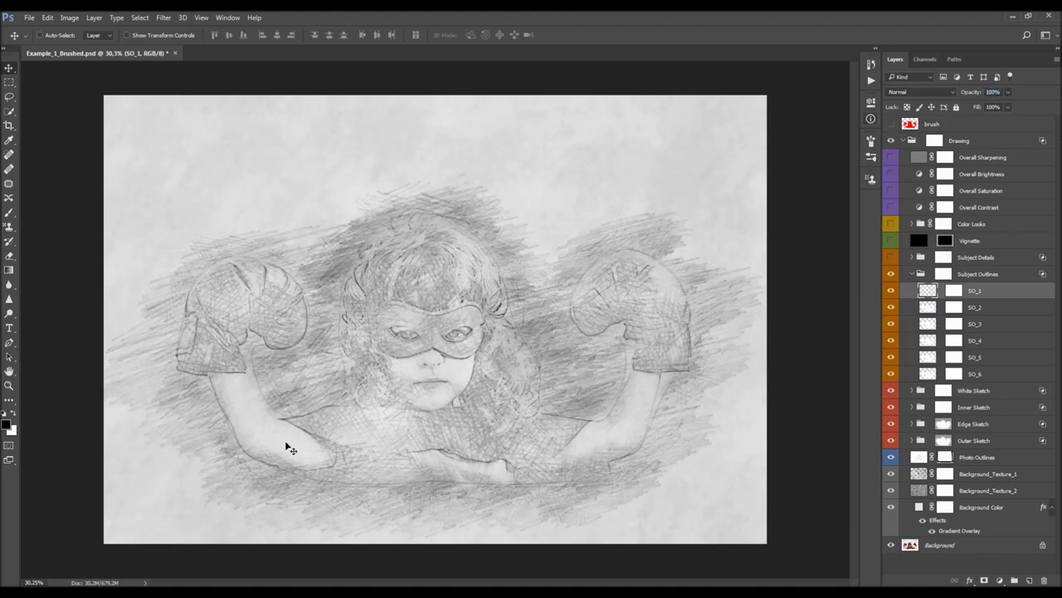
{"action": "left_click_drag", "start_coordinate": [967, 92], "coordinate": [798, 125]}
Select the SO_2 through SO_6 layers together, lower their opacity below 100%, and collapse the Subject Outlines group
{"action": "left_click", "coordinate": [986, 309]}
{"action": "mouse_move", "coordinate": [893, 312]}
{"action": "left_mouse_down"}
{"action": "mouse_move", "coordinate": [894, 377]}
{"action": "mouse_move", "coordinate": [892, 306]}
{"action": "left_mouse_up"}
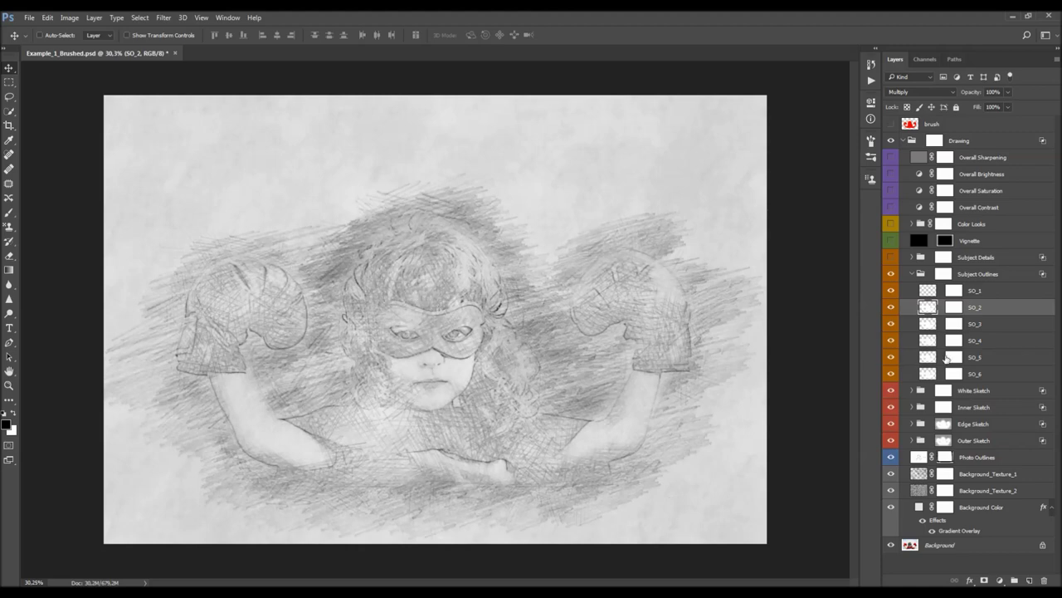
{"action": "left_click", "coordinate": [987, 375], "text": "shift"}
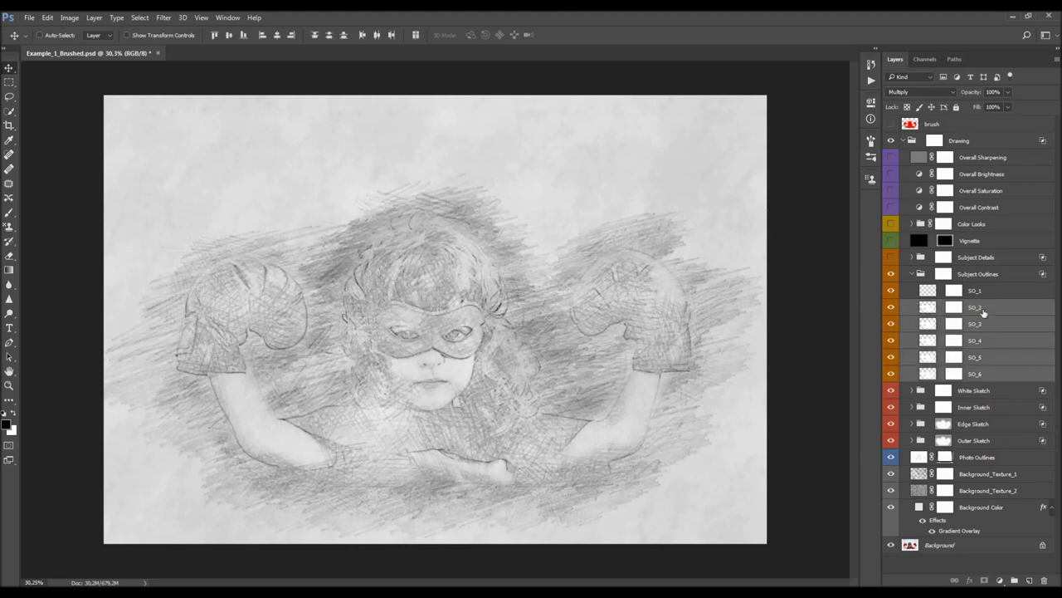
{"action": "left_click", "coordinate": [977, 308]}
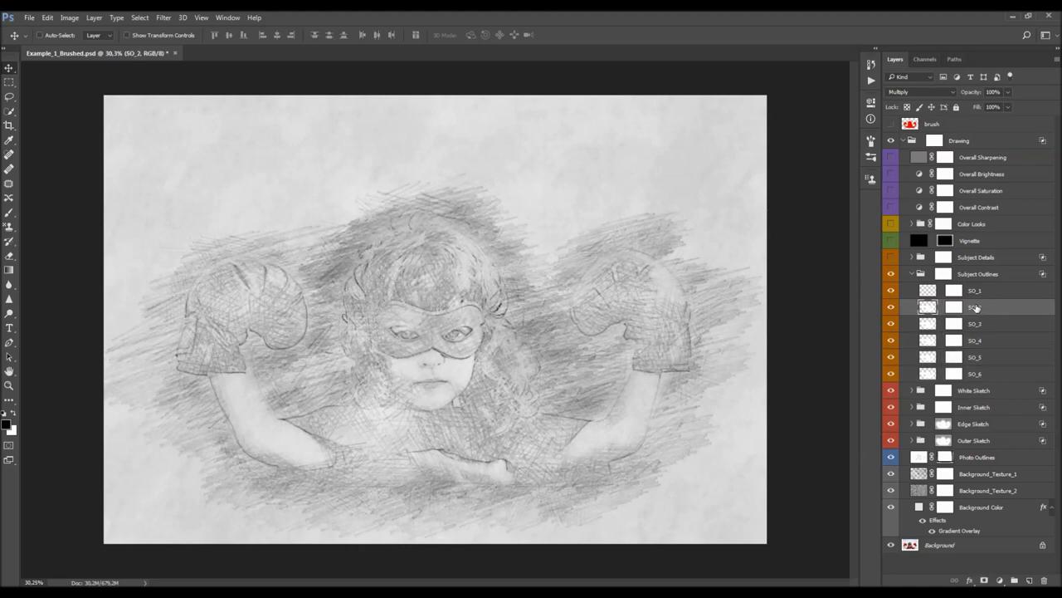
{"action": "left_click", "coordinate": [988, 375], "text": "shift"}
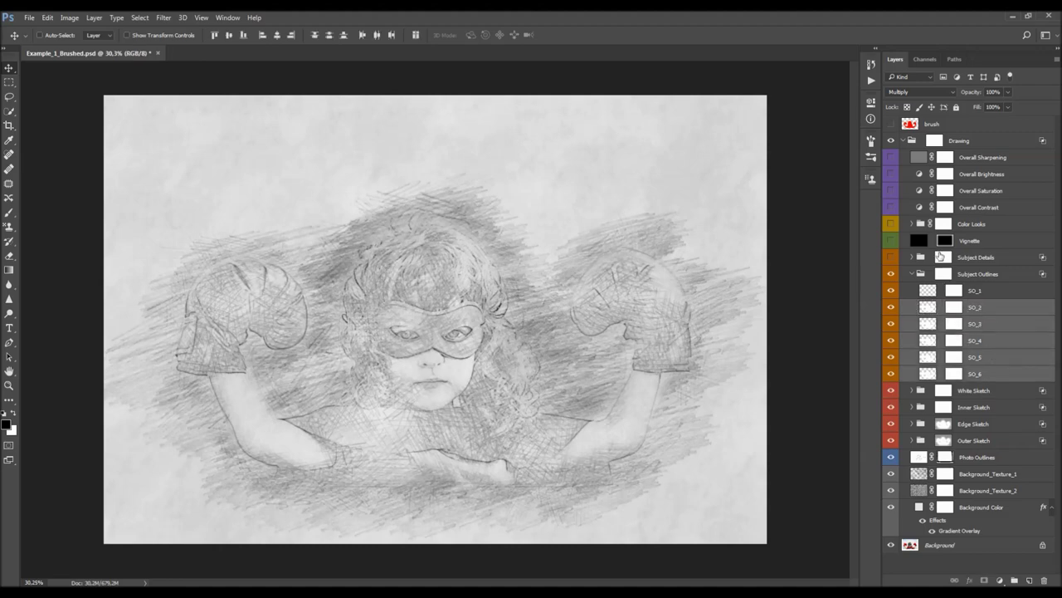
{"action": "left_click", "coordinate": [992, 91]}
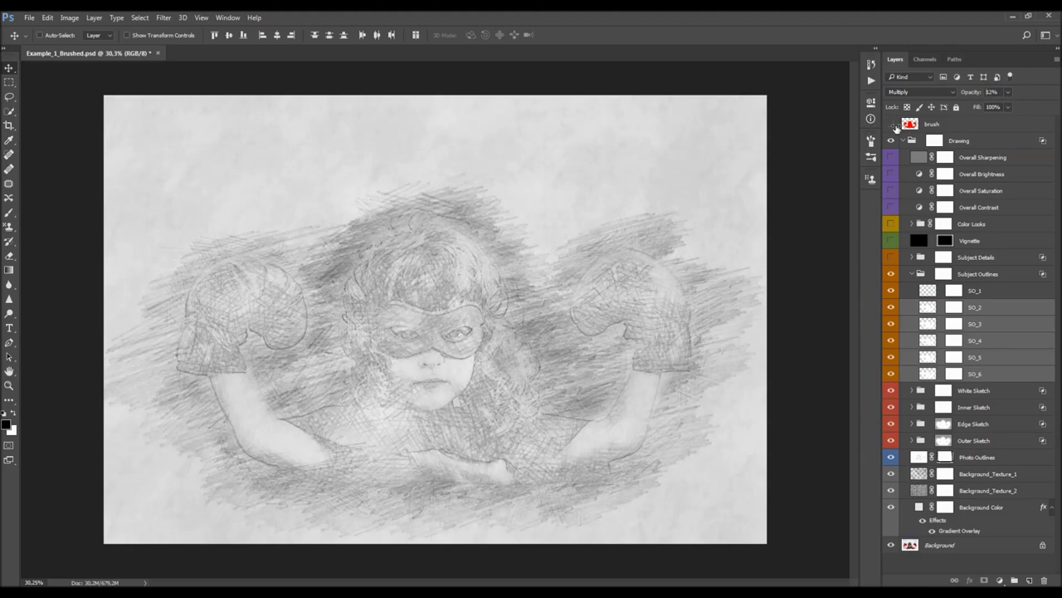
{"action": "type", "text": "79"}
{"action": "key", "text": "Return"}
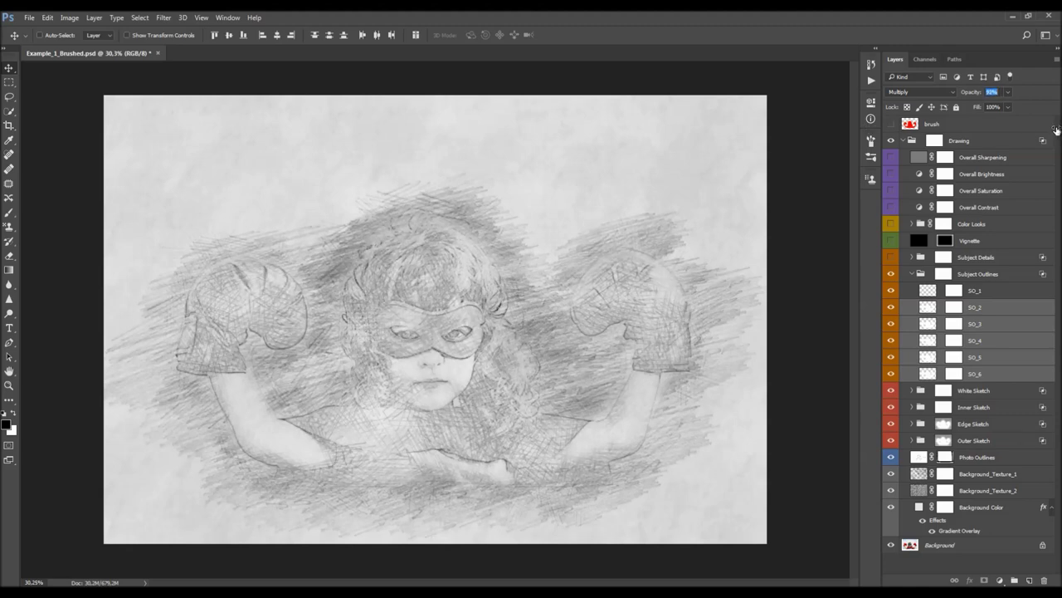
{"action": "type", "text": "89"}
{"action": "key", "text": "Return"}
{"action": "left_click", "coordinate": [911, 274]}
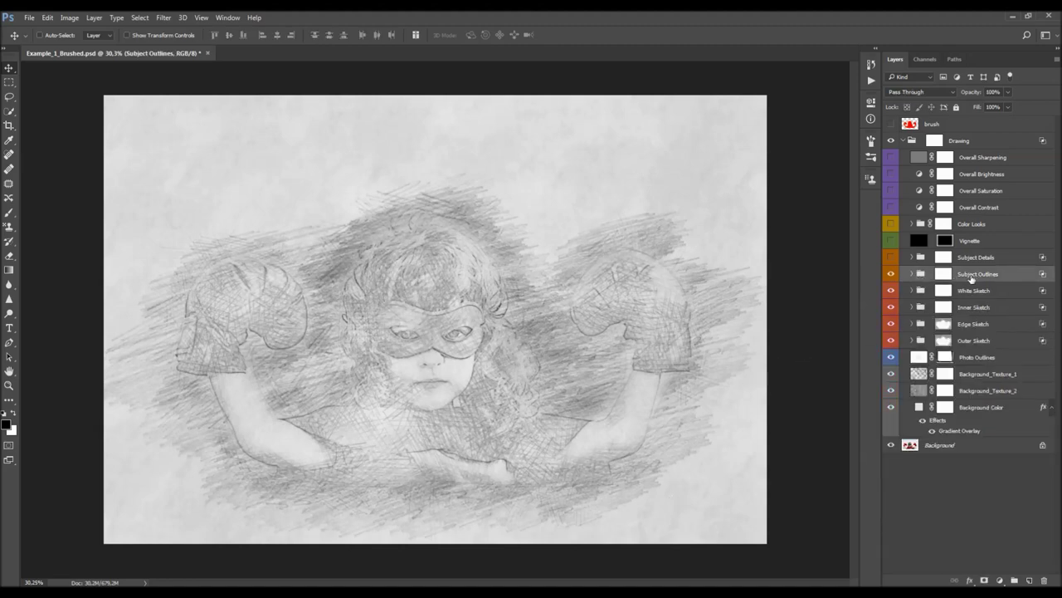
Expand the Subject Outlines group and go through the layer masks of its SO layers down to SO_6
{"action": "left_click", "coordinate": [912, 274]}
{"action": "left_click", "coordinate": [954, 290]}
{"action": "left_click", "coordinate": [954, 307]}
{"action": "left_click", "coordinate": [953, 323]}
{"action": "left_click", "coordinate": [956, 358]}
{"action": "left_click", "coordinate": [955, 377]}
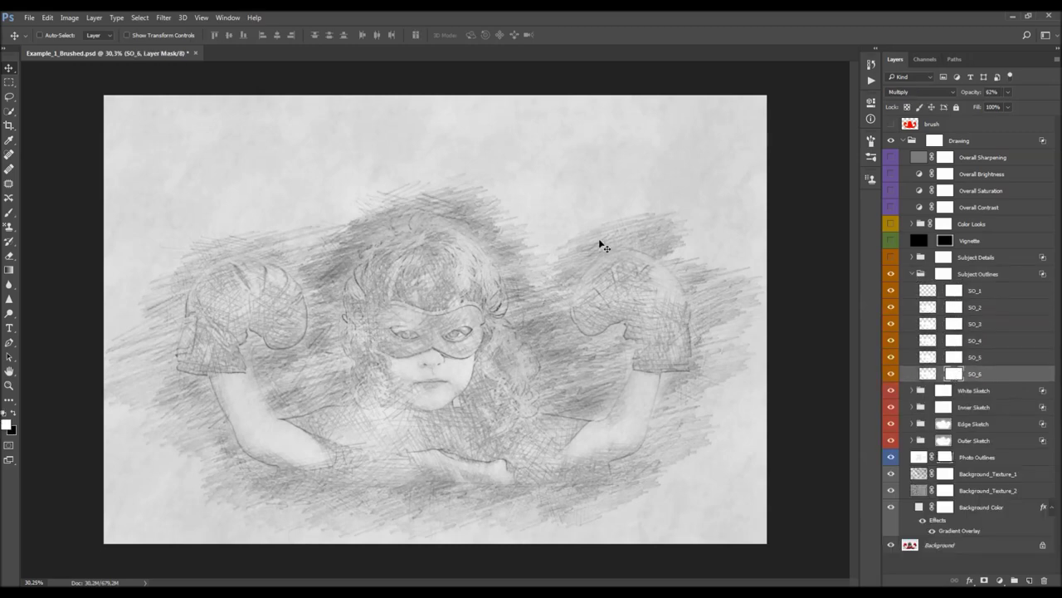
Paint black with a 250 px soft round brush on the Subject Outlines group mask along the bottom edge of the subject
{"action": "left_click", "coordinate": [943, 275]}
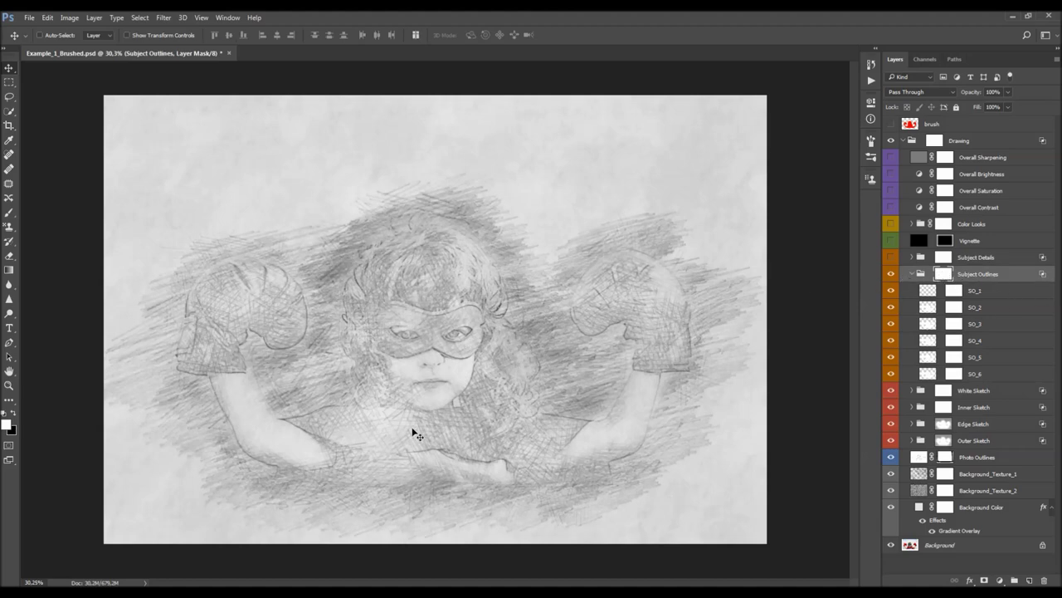
{"action": "left_click", "coordinate": [912, 274]}
{"action": "key", "text": "b"}
{"action": "right_click", "coordinate": [226, 262]}
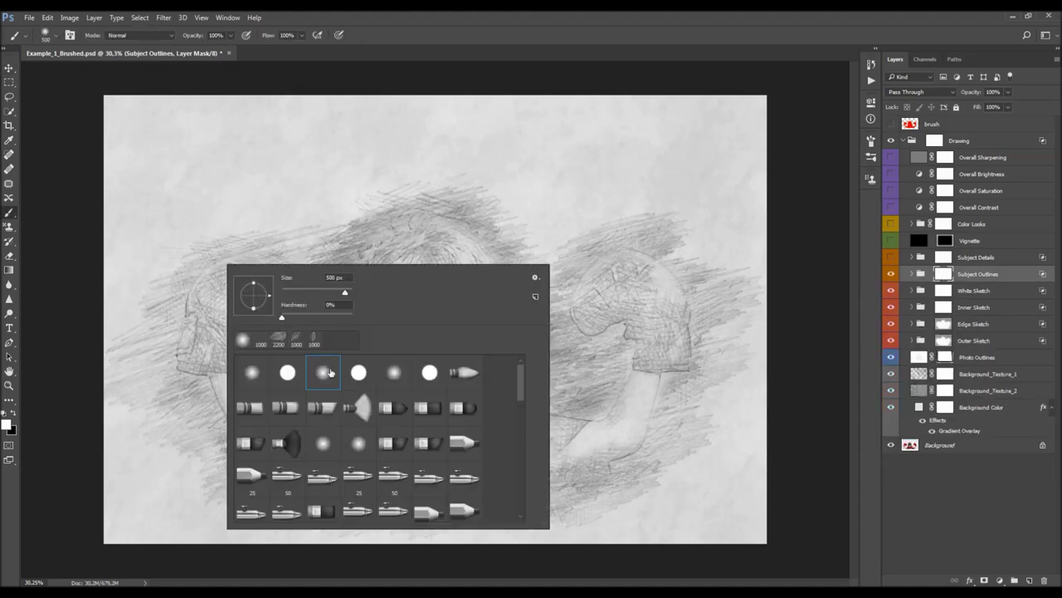
{"action": "double_click", "coordinate": [323, 372]}
{"action": "key", "text": "x"}
{"action": "key", "text": "bracketleft"}
{"action": "key", "text": "bracketleft"}
{"action": "key", "text": "bracketleft"}
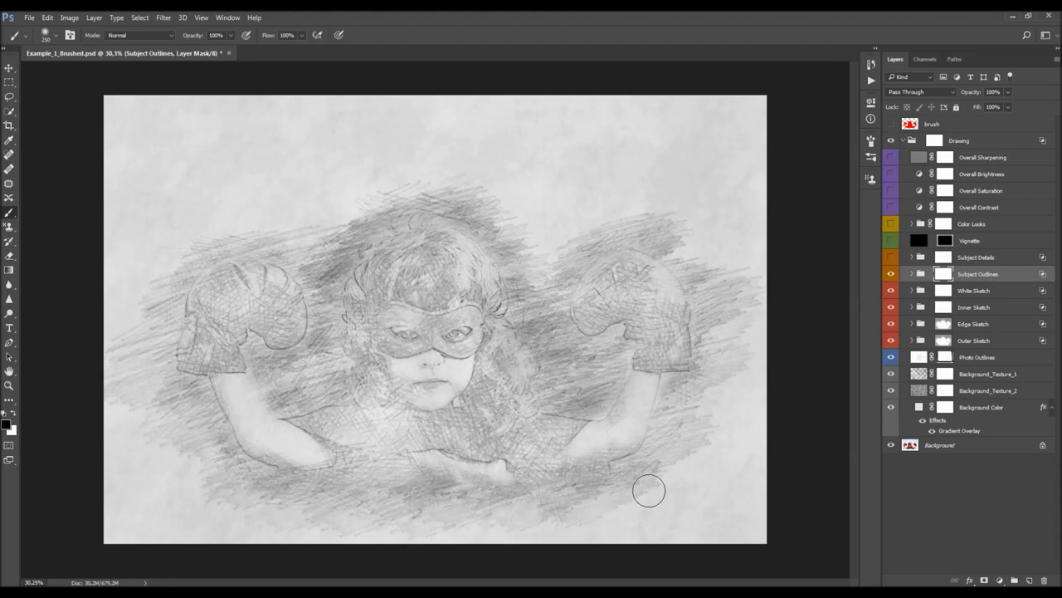
{"action": "key", "text": "v"}
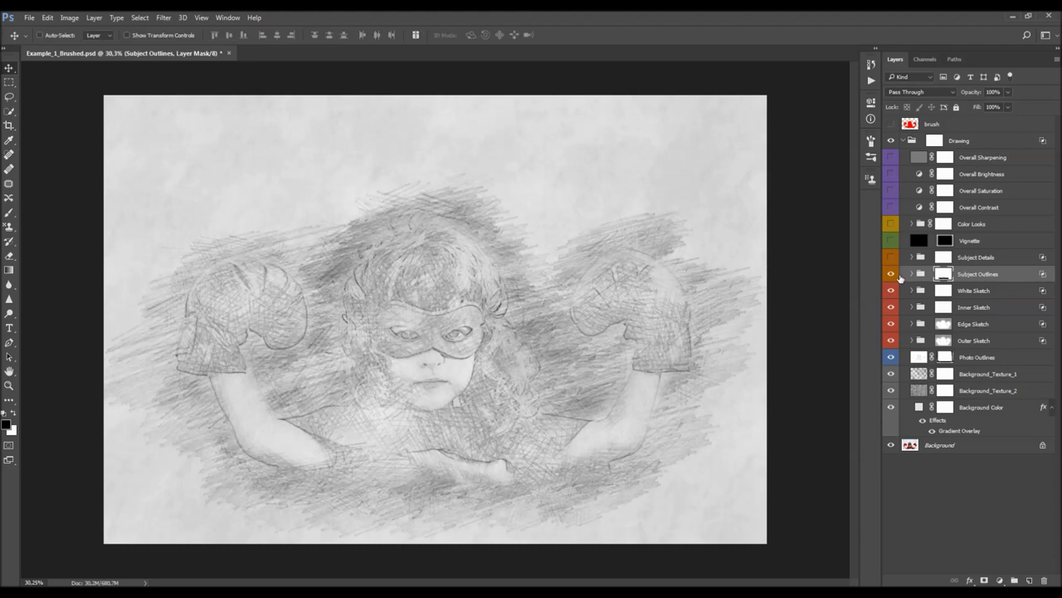
Make the Subject Details group visible again and expand it
{"action": "left_click", "coordinate": [986, 262]}
{"action": "left_click", "coordinate": [892, 258]}
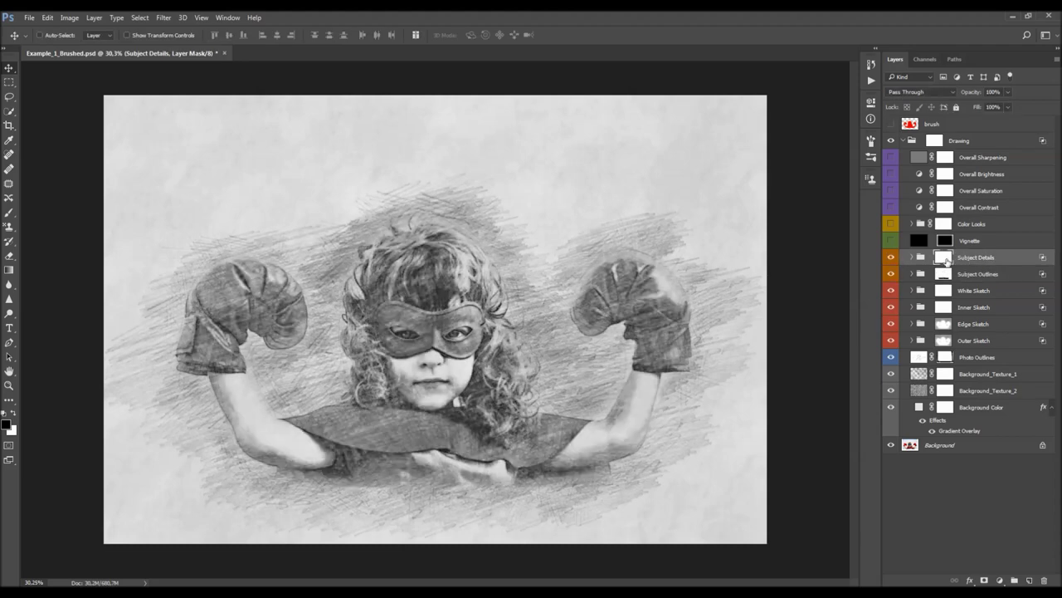
{"action": "left_click", "coordinate": [913, 258]}
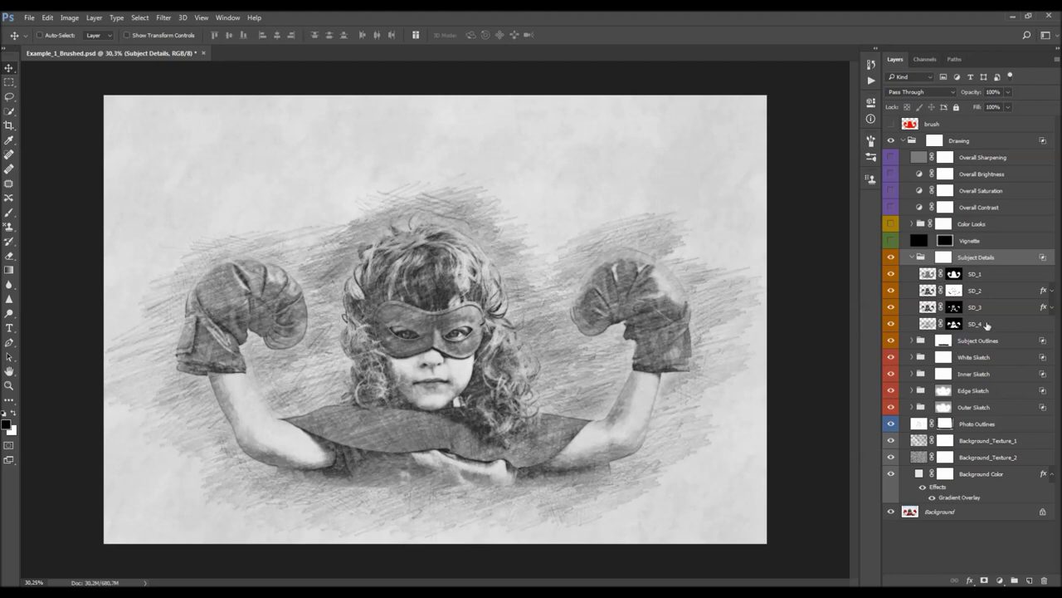
Select the SD_4 layer and toggle its visibility and that of the Subject Details group to compare their effects
{"action": "left_click", "coordinate": [979, 325]}
{"action": "left_click", "coordinate": [891, 324]}
{"action": "left_click", "coordinate": [891, 323]}
{"action": "left_click", "coordinate": [892, 259]}
{"action": "left_click", "coordinate": [892, 258]}
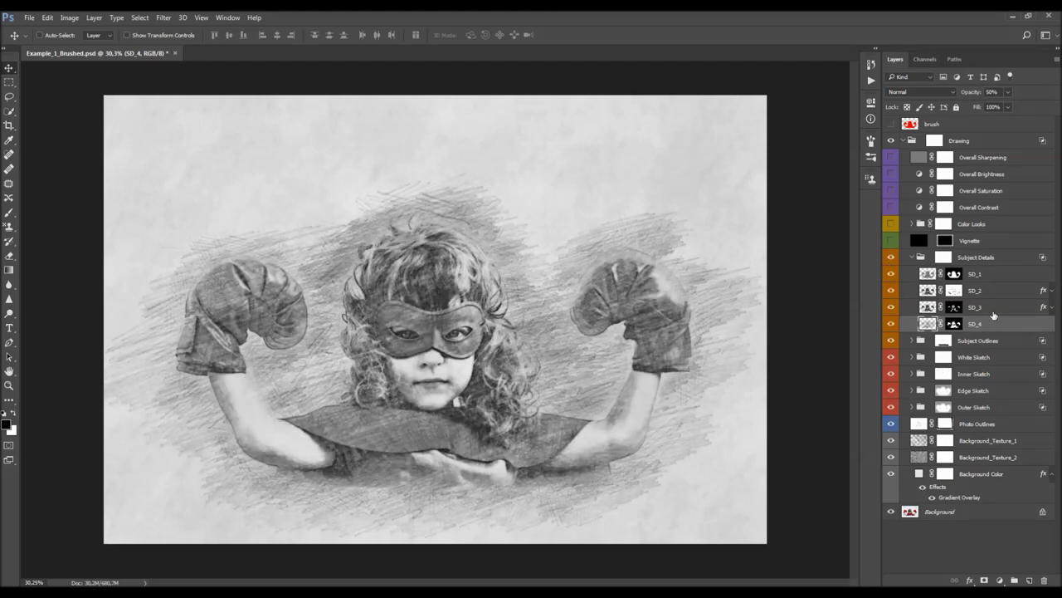
Adjust the SD_4 layer's opacity and toggle the layer off and on to compare the effect
{"action": "mouse_move", "coordinate": [976, 94]}
{"action": "left_mouse_down"}
{"action": "mouse_move", "coordinate": [562, 147]}
{"action": "mouse_move", "coordinate": [661, 161]}
{"action": "mouse_move", "coordinate": [526, 187]}
{"action": "mouse_move", "coordinate": [559, 190]}
{"action": "left_mouse_up"}
{"action": "left_click", "coordinate": [891, 324]}
{"action": "left_click", "coordinate": [891, 323]}
{"action": "left_click", "coordinate": [891, 324]}
{"action": "left_click", "coordinate": [891, 324]}
View the SD_4 layer mask alone on the canvas and return to the normal image view
{"action": "left_click", "coordinate": [957, 323]}
{"action": "left_click", "coordinate": [956, 325], "text": "alt"}
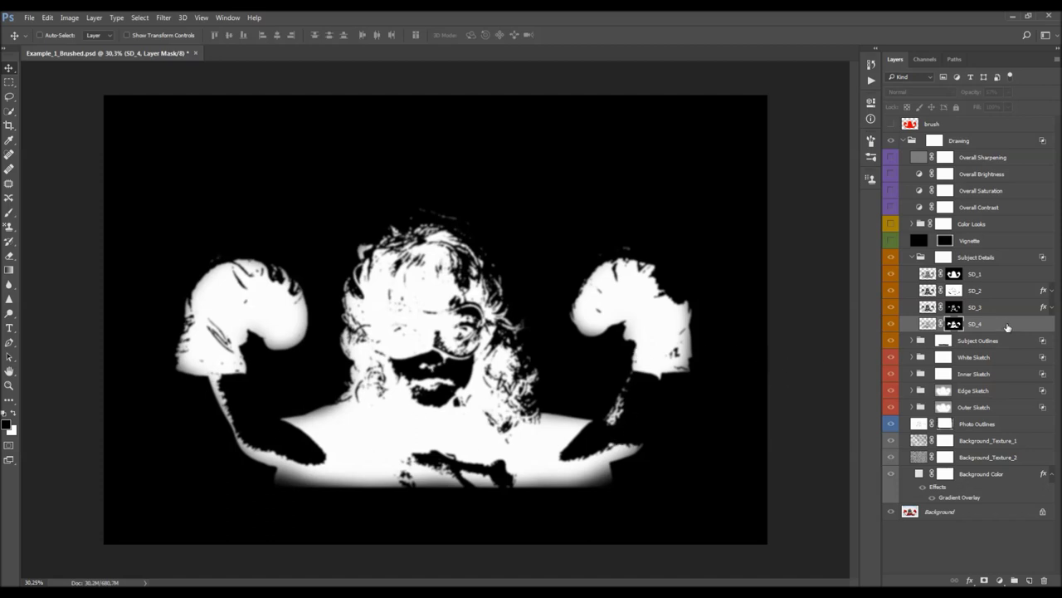
{"action": "left_click", "coordinate": [955, 324], "text": "alt"}
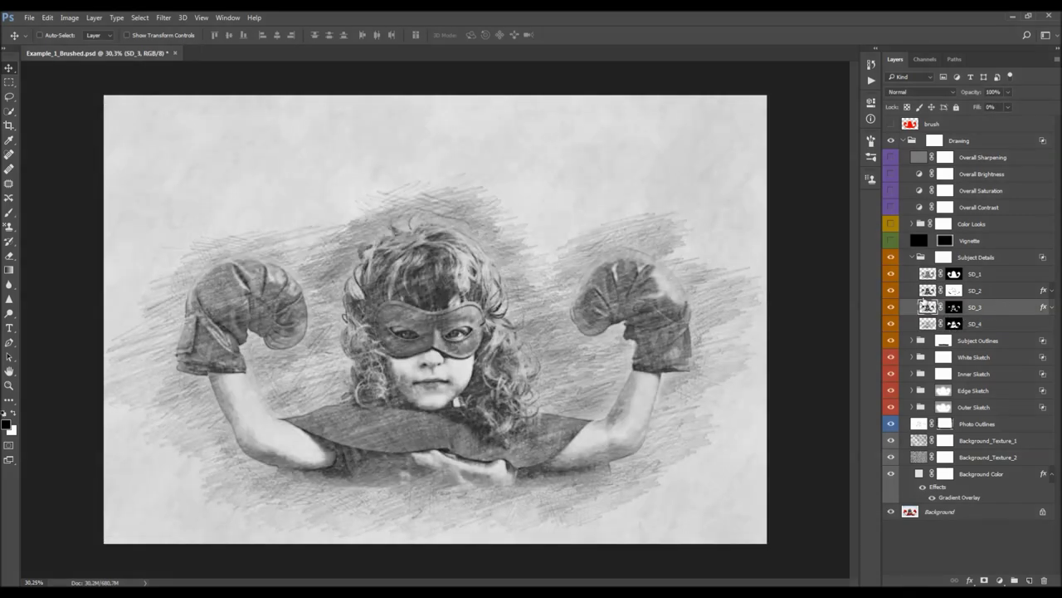
Compare the image with and without SD_3, set that layer's opacity to 69%, and expand its effects list
{"action": "left_click", "coordinate": [893, 307]}
{"action": "left_click", "coordinate": [893, 308]}
{"action": "left_click_drag", "start_coordinate": [971, 92], "coordinate": [812, 260]}
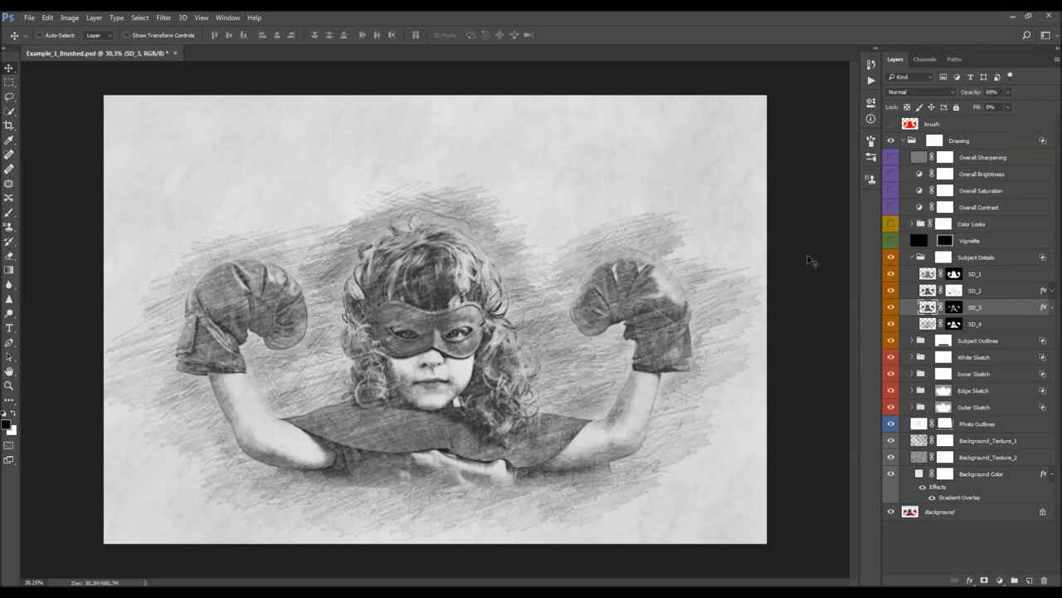
{"action": "left_click", "coordinate": [1049, 307]}
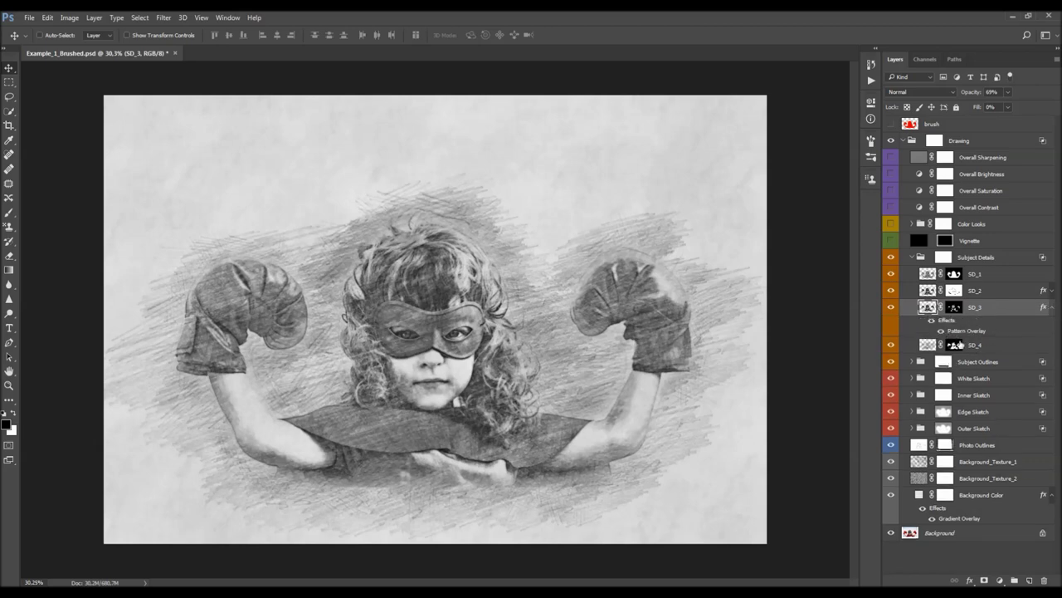
Try the SD_3 Pattern Overlay at 100% opacity and cancel the change
{"action": "double_click", "coordinate": [966, 331]}
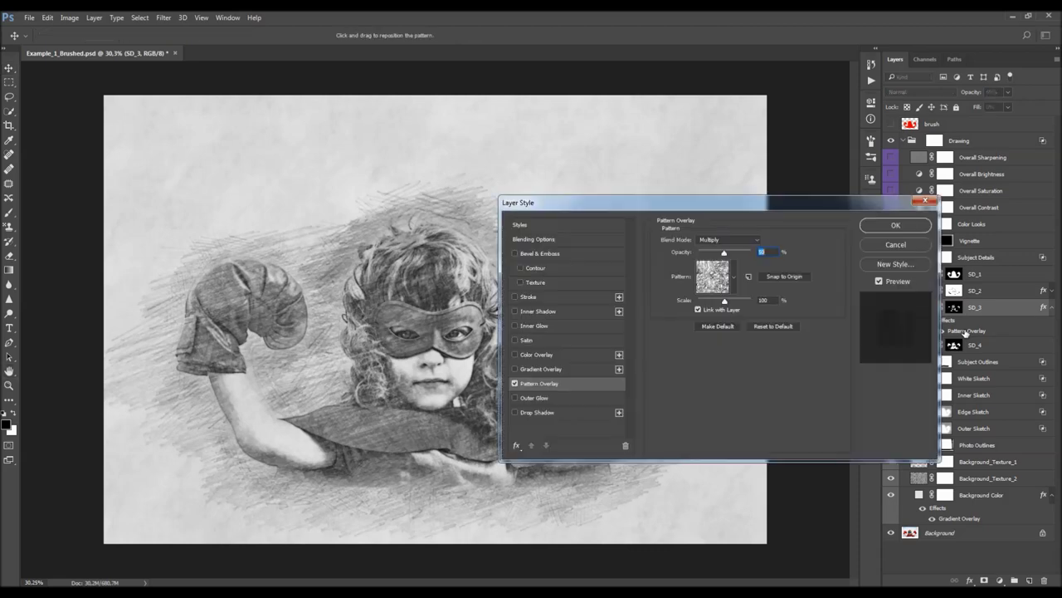
{"action": "left_click_drag", "start_coordinate": [723, 253], "coordinate": [751, 256]}
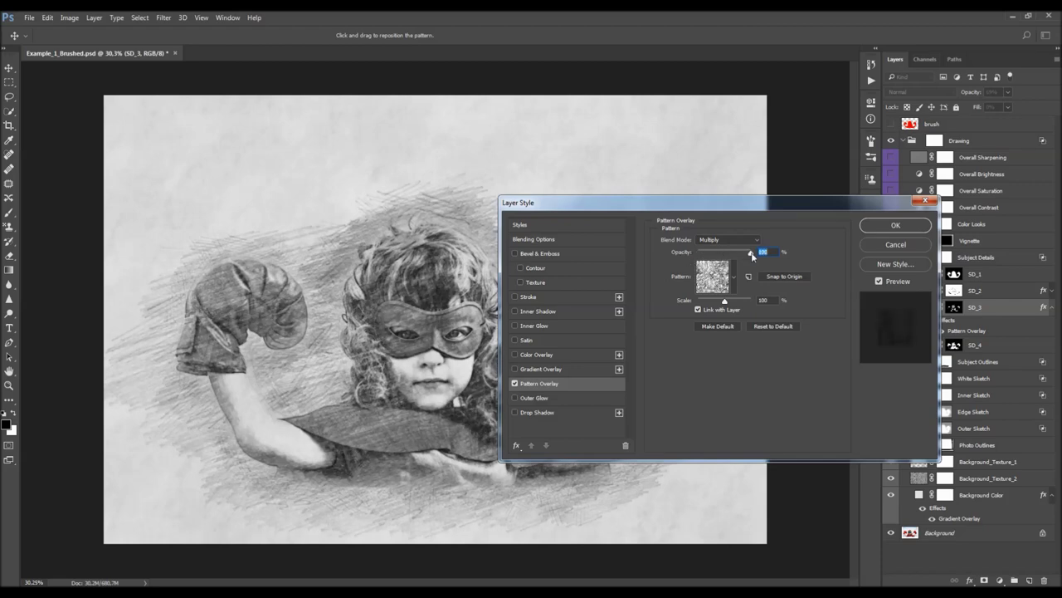
{"action": "left_click", "coordinate": [889, 245]}
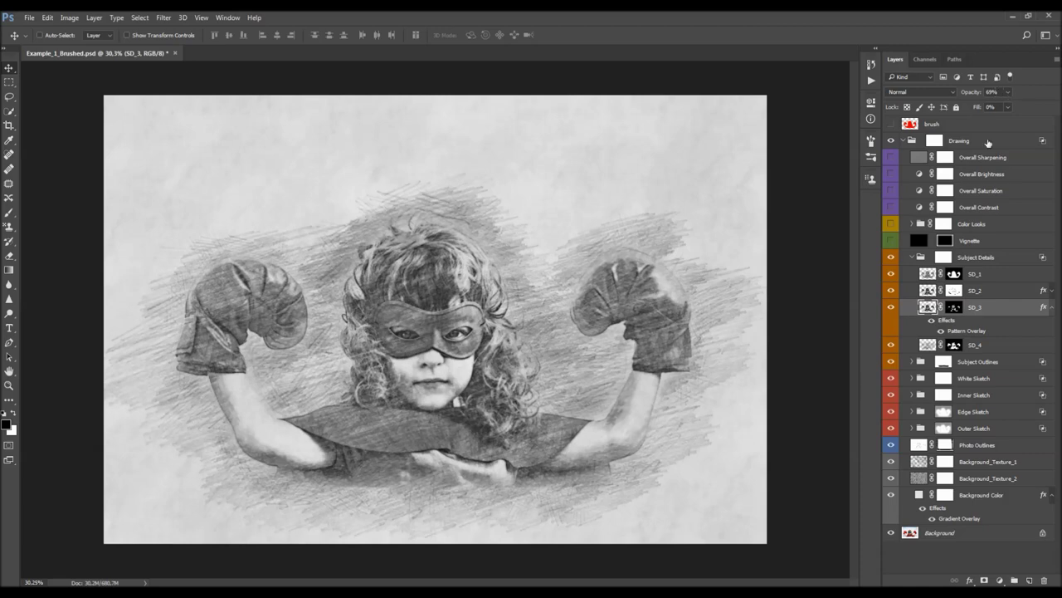
Test SD_3's Pattern Overlay again at 100% opacity and discard the change
{"action": "double_click", "coordinate": [967, 330]}
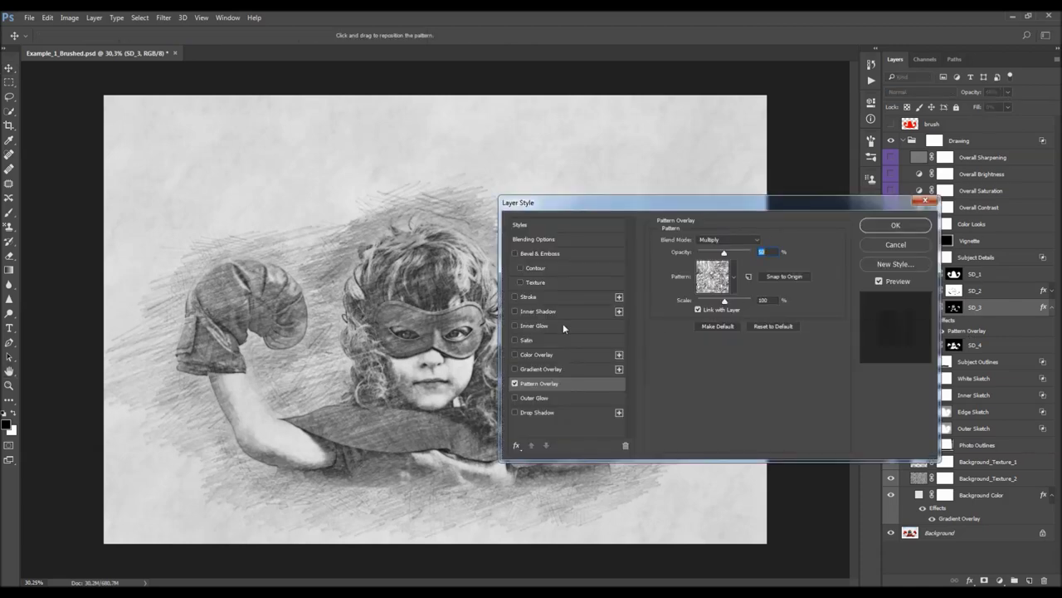
{"action": "left_click_drag", "start_coordinate": [724, 254], "coordinate": [775, 251]}
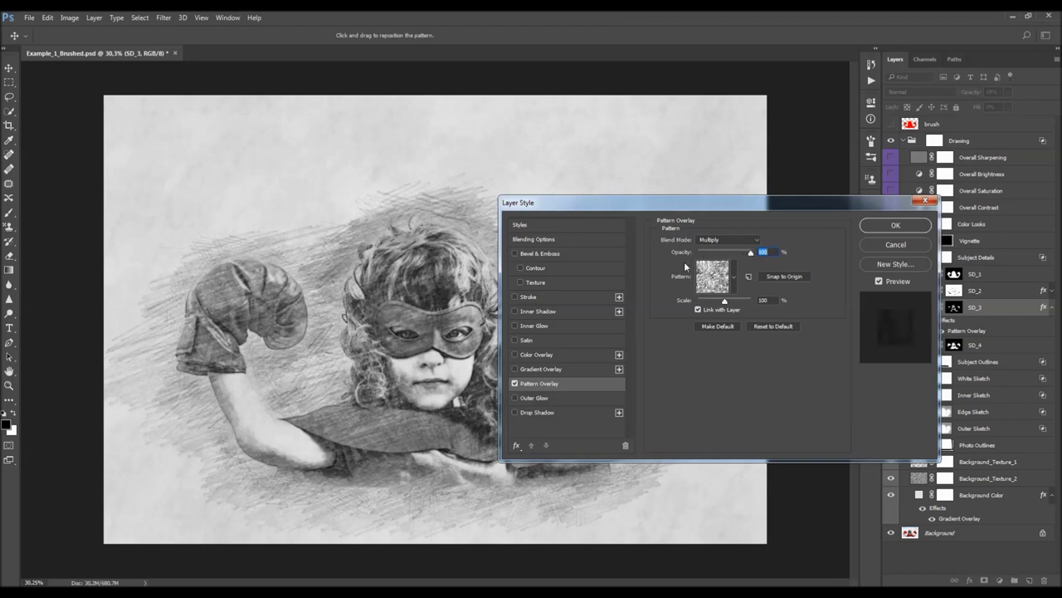
{"action": "left_click", "coordinate": [905, 244]}
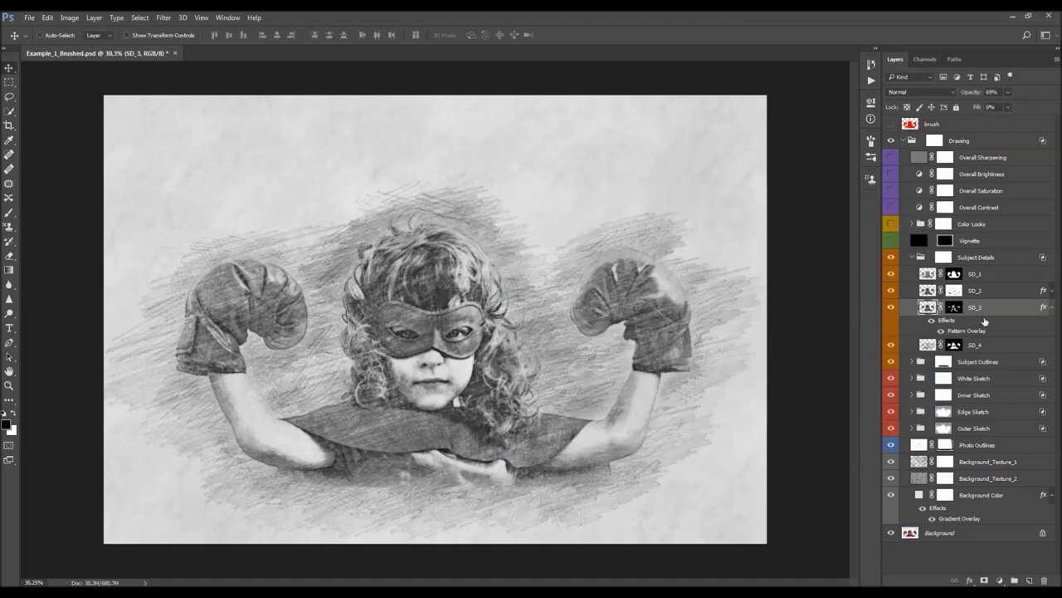
Collapse SD_3's effects list, view its layer mask alone on the canvas, and return to the normal image view
{"action": "left_click", "coordinate": [1052, 308]}
{"action": "left_click", "coordinate": [954, 307]}
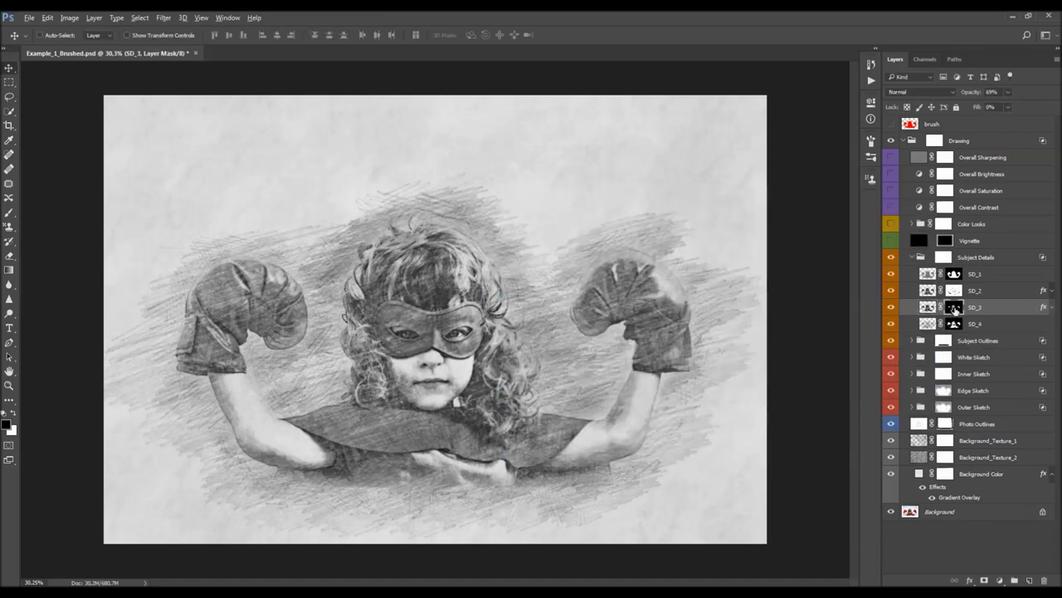
{"action": "left_click", "coordinate": [954, 307], "text": "alt"}
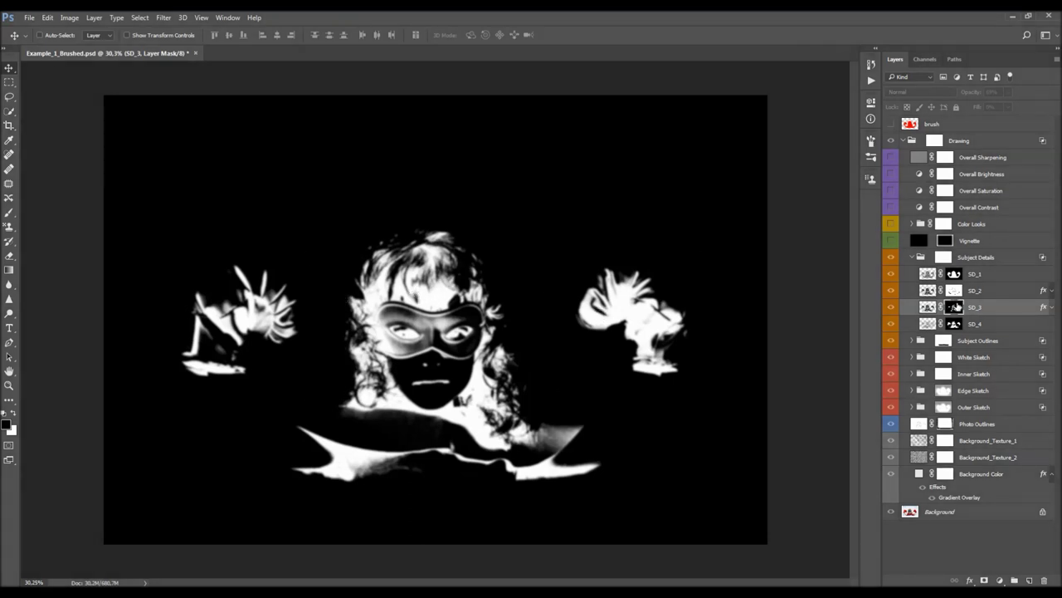
{"action": "left_click", "coordinate": [955, 307], "text": "alt"}
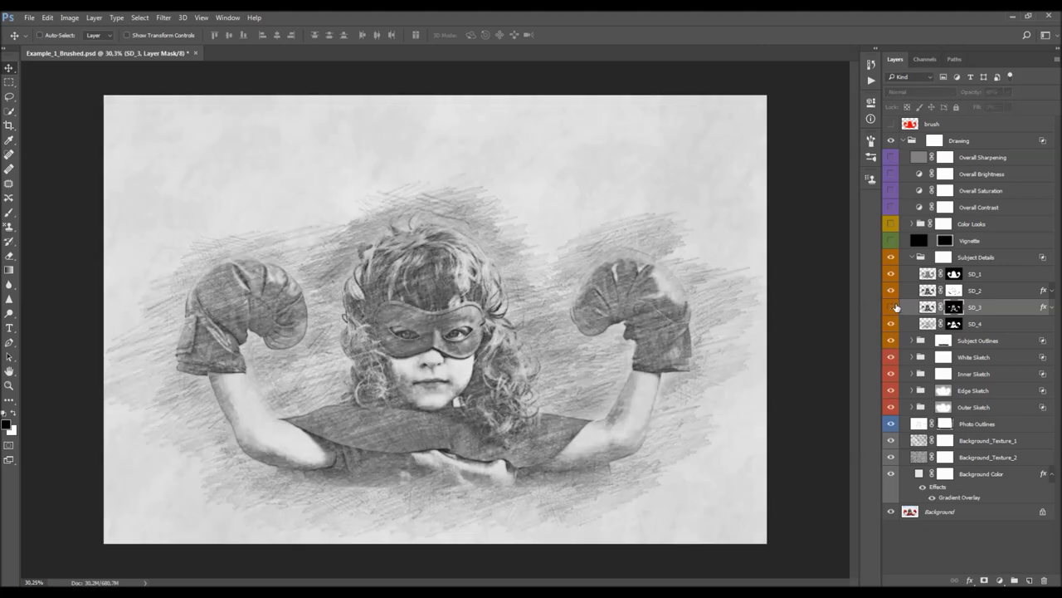
Set the SD_2 layer's fill to 28% and its opacity to 79%
{"action": "left_click", "coordinate": [988, 292]}
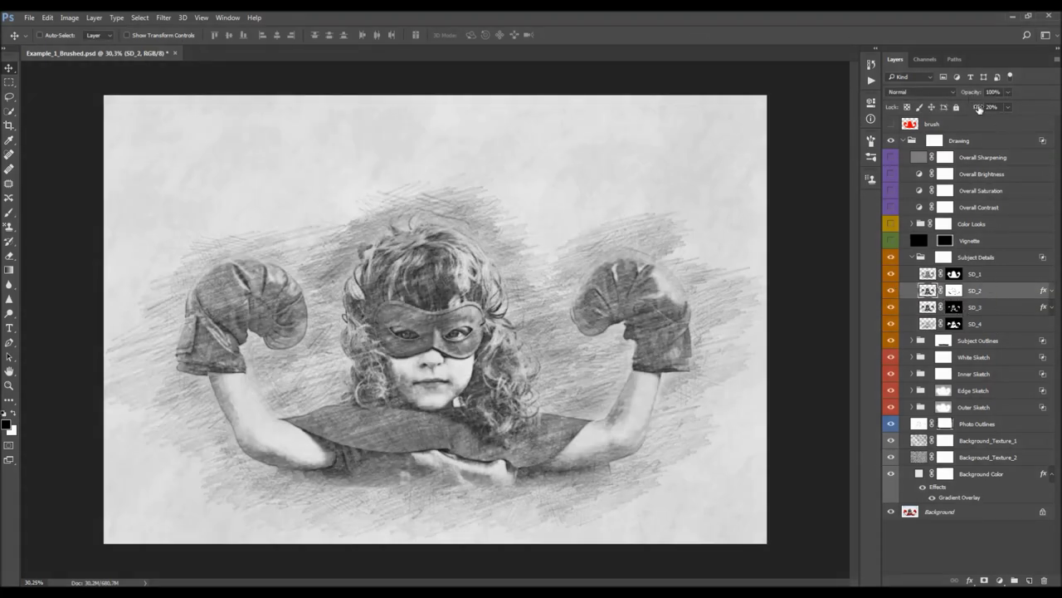
{"action": "mouse_move", "coordinate": [978, 110]}
{"action": "left_mouse_down"}
{"action": "mouse_move", "coordinate": [768, 136]}
{"action": "mouse_move", "coordinate": [978, 133]}
{"action": "mouse_move", "coordinate": [661, 161]}
{"action": "mouse_move", "coordinate": [1014, 168]}
{"action": "mouse_move", "coordinate": [795, 177]}
{"action": "left_mouse_up"}
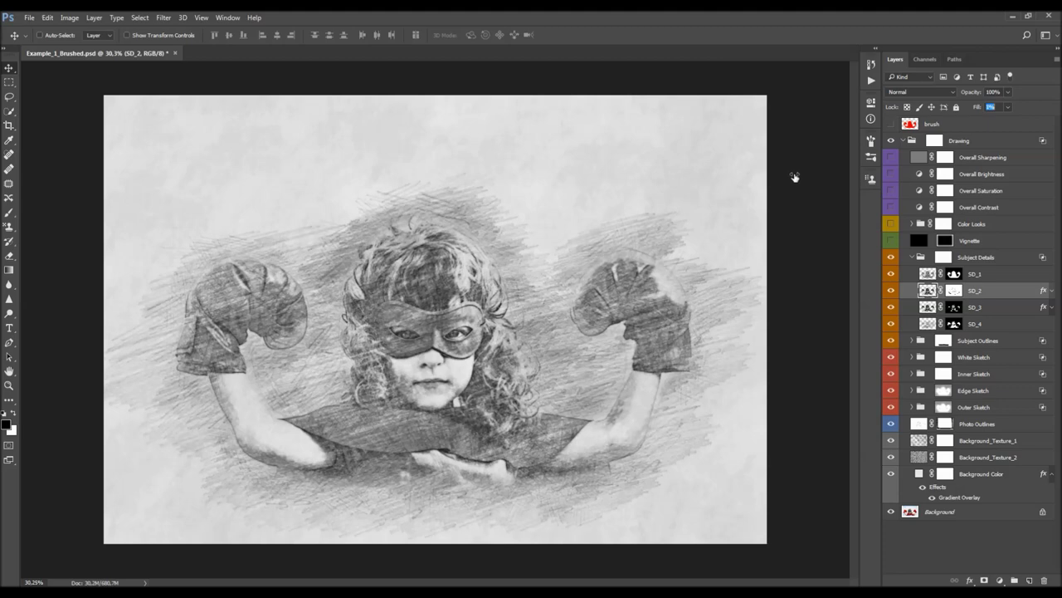
{"action": "left_click_drag", "start_coordinate": [798, 178], "coordinate": [808, 181]}
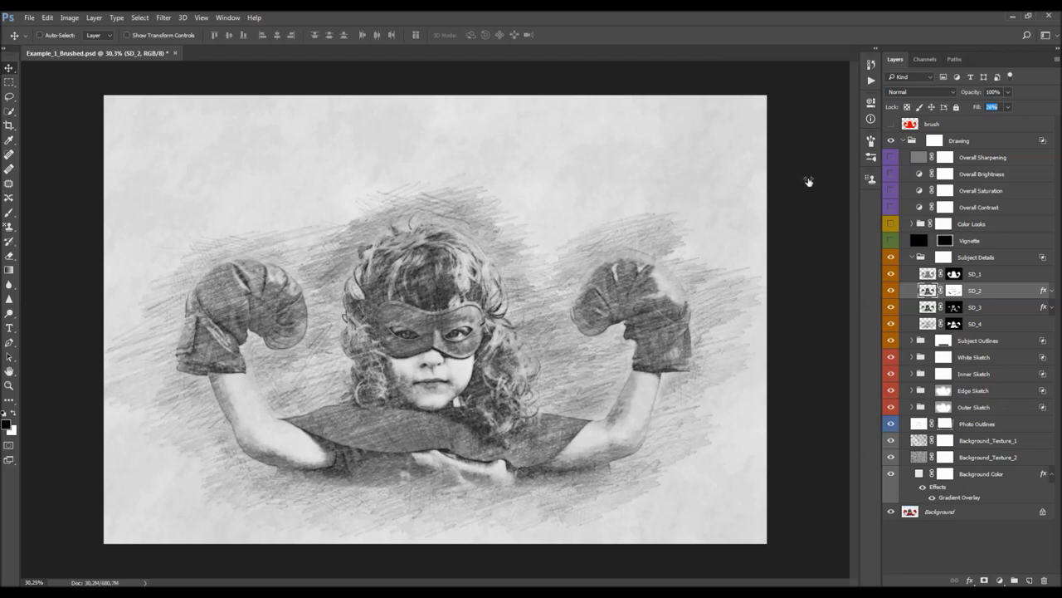
{"action": "left_click_drag", "start_coordinate": [809, 182], "coordinate": [811, 183]}
{"action": "mouse_move", "coordinate": [971, 91]}
{"action": "left_mouse_down"}
{"action": "mouse_move", "coordinate": [711, 122]}
{"action": "mouse_move", "coordinate": [1057, 123]}
{"action": "mouse_move", "coordinate": [1043, 128]}
{"action": "left_mouse_up"}
Expand SD_2's effects, try a different Pattern Overlay opacity, and cancel the change
{"action": "left_click", "coordinate": [1051, 291]}
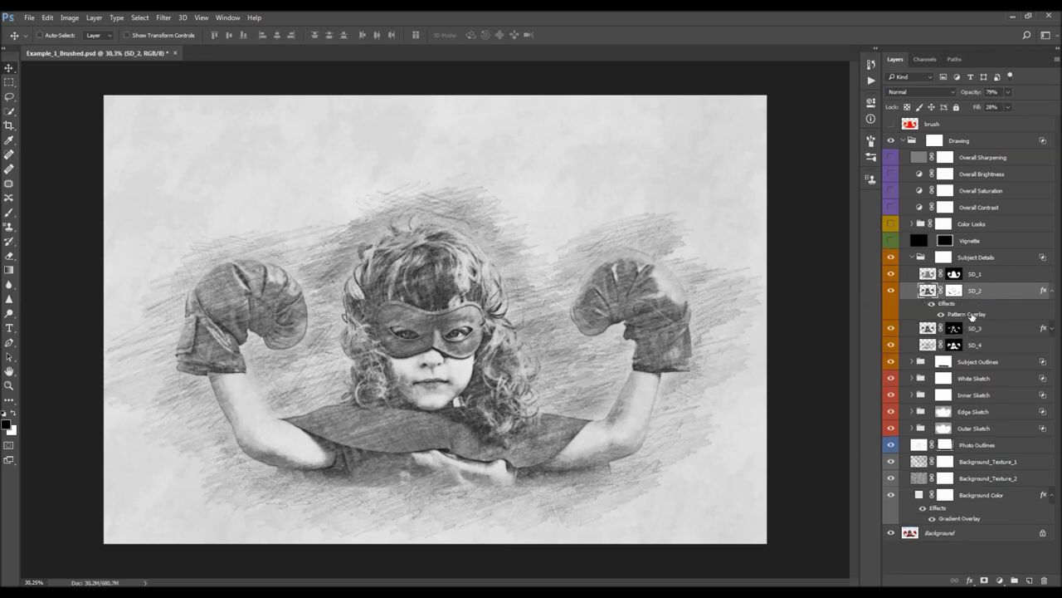
{"action": "double_click", "coordinate": [967, 314]}
{"action": "mouse_move", "coordinate": [708, 253]}
{"action": "left_mouse_down"}
{"action": "mouse_move", "coordinate": [733, 255]}
{"action": "mouse_move", "coordinate": [721, 254]}
{"action": "left_mouse_up"}
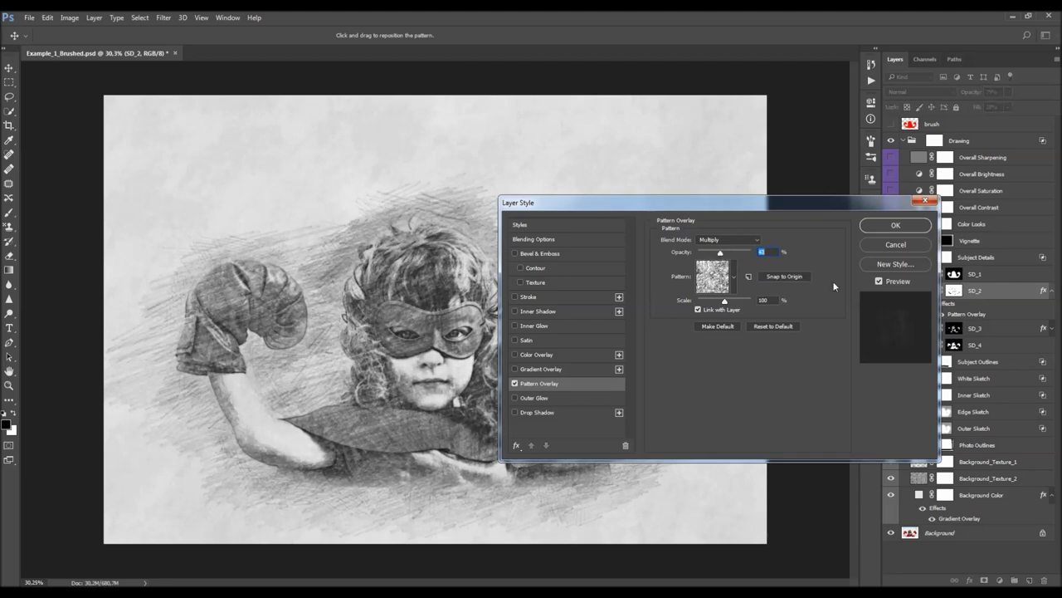
{"action": "left_click", "coordinate": [875, 247]}
View the SD_2 layer mask alone on the canvas and return to the normal image view
{"action": "left_click", "coordinate": [953, 290]}
{"action": "left_click", "coordinate": [953, 291], "text": "alt"}
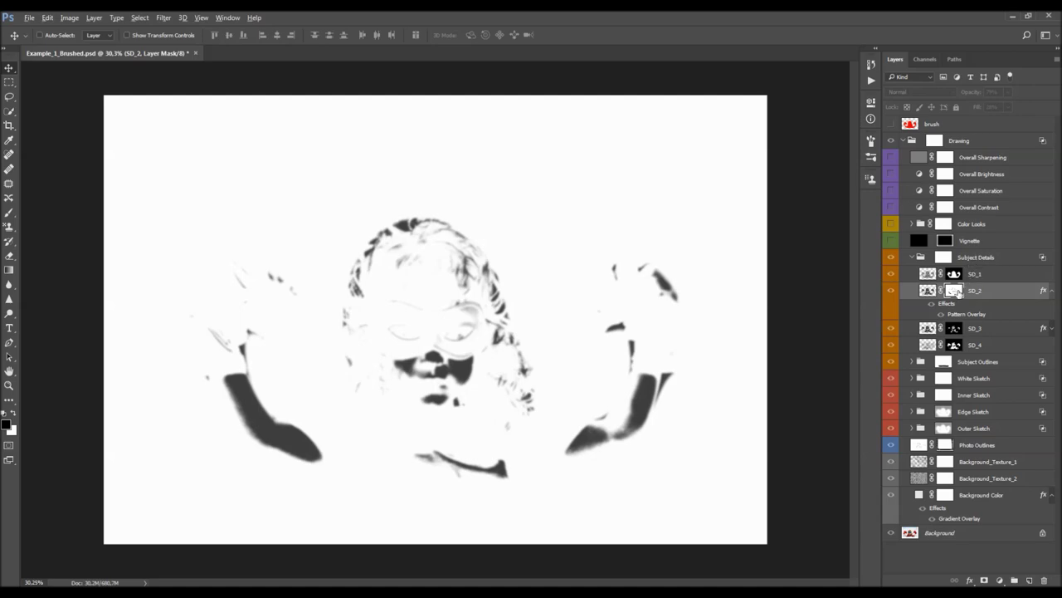
{"action": "left_click", "coordinate": [955, 291], "text": "alt"}
Try different densities on the SD_2 layer mask, from 0% up to 97%, and settle on a lower density
{"action": "left_click", "coordinate": [871, 105]}
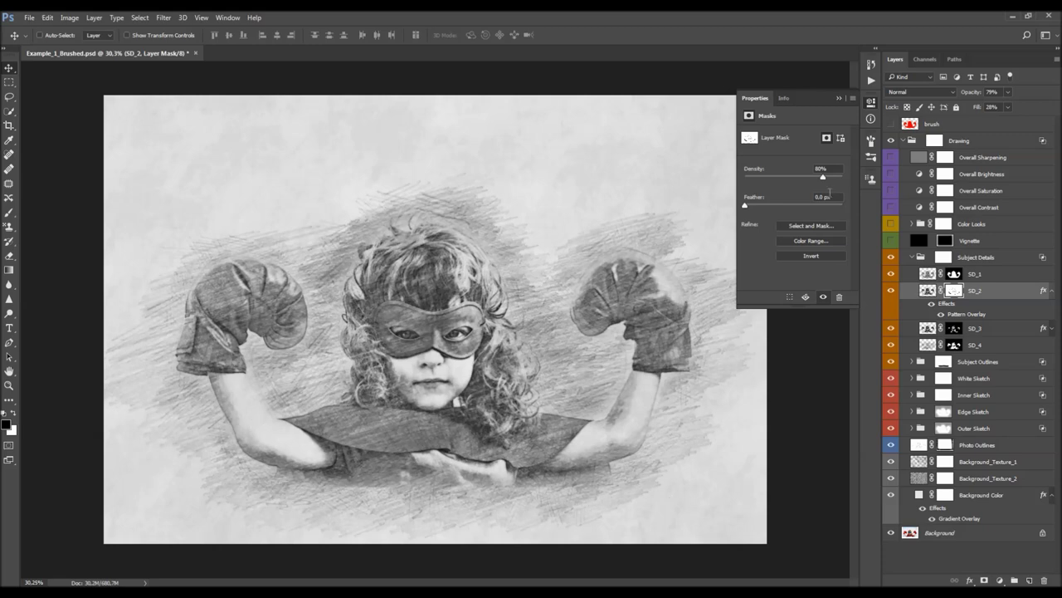
{"action": "left_click_drag", "start_coordinate": [826, 181], "coordinate": [828, 179]}
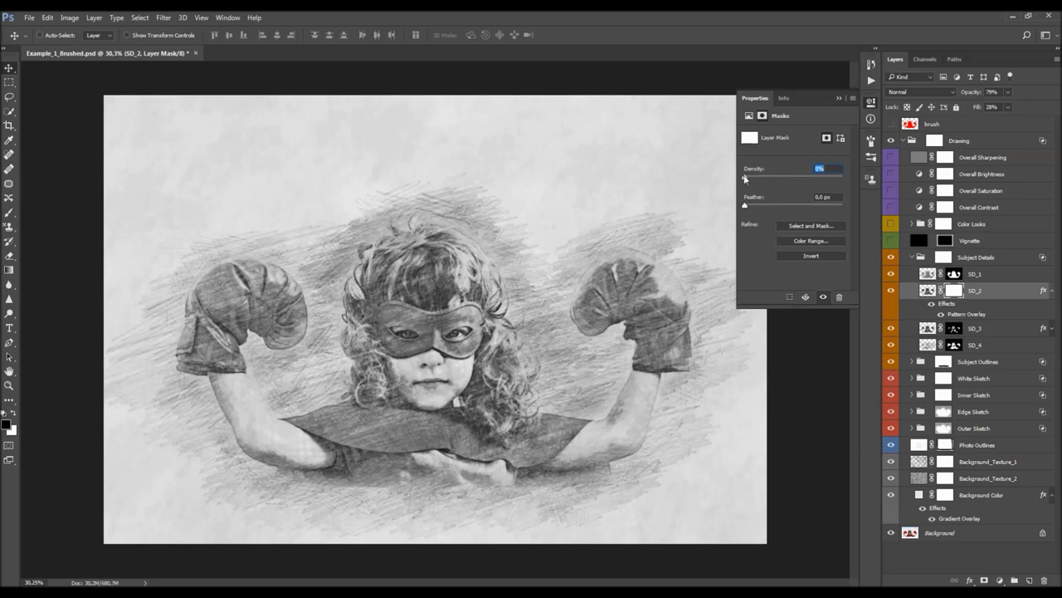
{"action": "left_click_drag", "start_coordinate": [843, 179], "coordinate": [864, 187]}
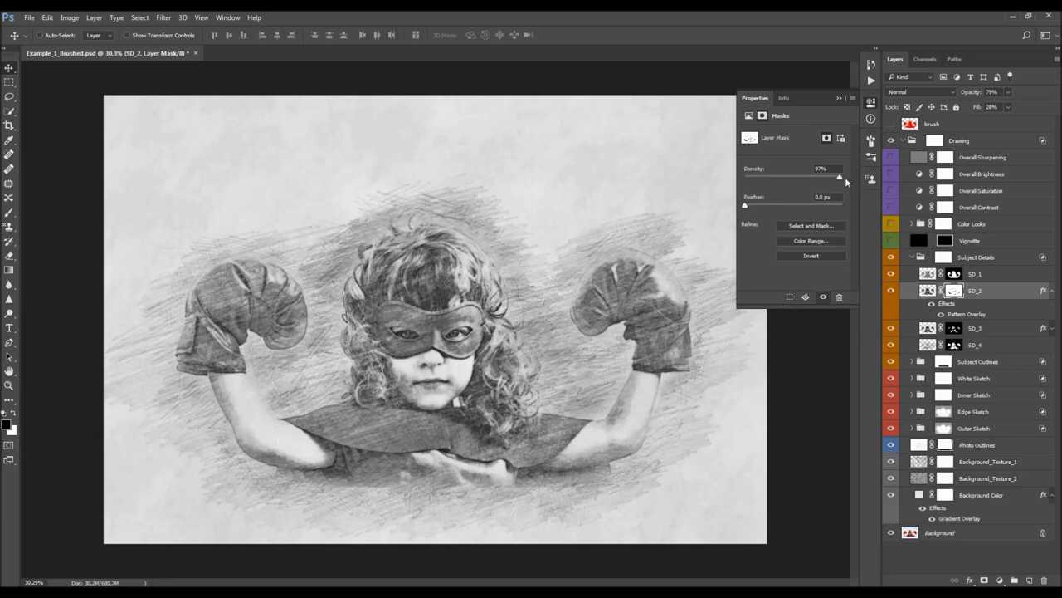
{"action": "left_click_drag", "start_coordinate": [808, 178], "coordinate": [747, 180]}
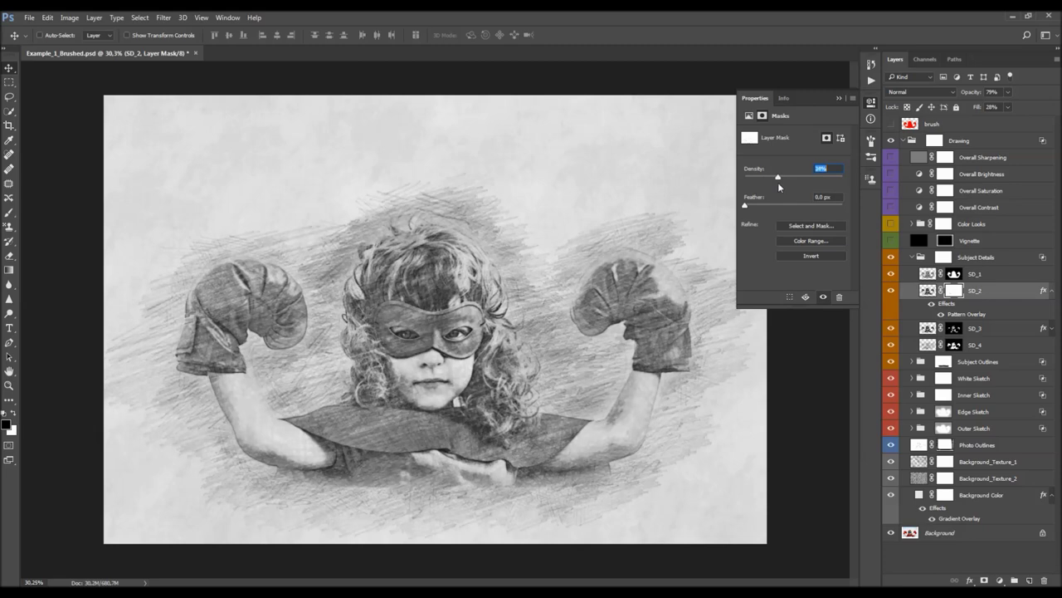
{"action": "key", "text": "Return"}
Close the mask properties and set the SD_1 layer's opacity to 46% after trying 87%
{"action": "left_click", "coordinate": [1006, 276]}
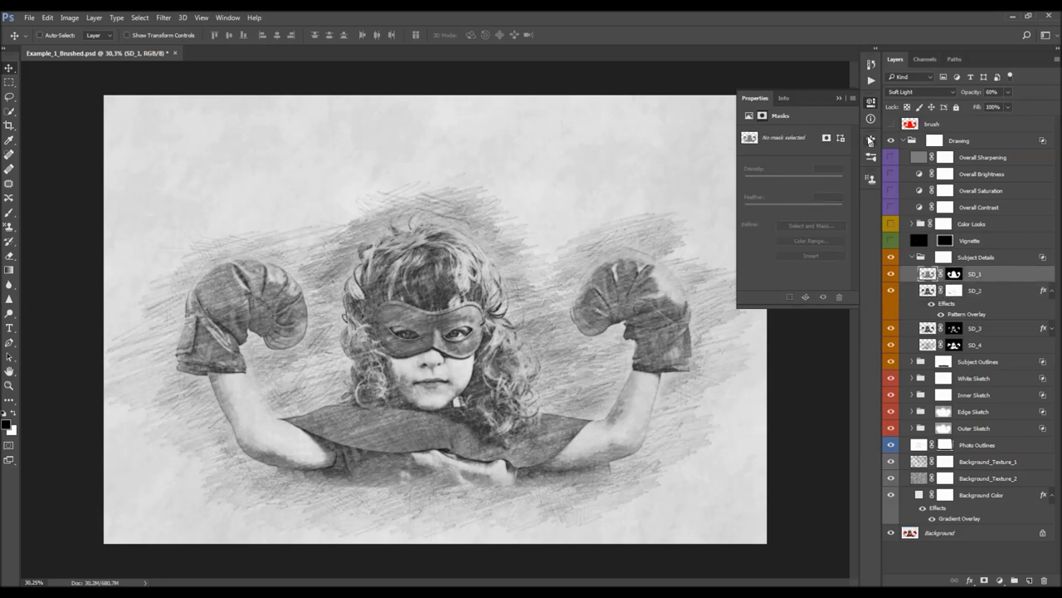
{"action": "left_click", "coordinate": [838, 100]}
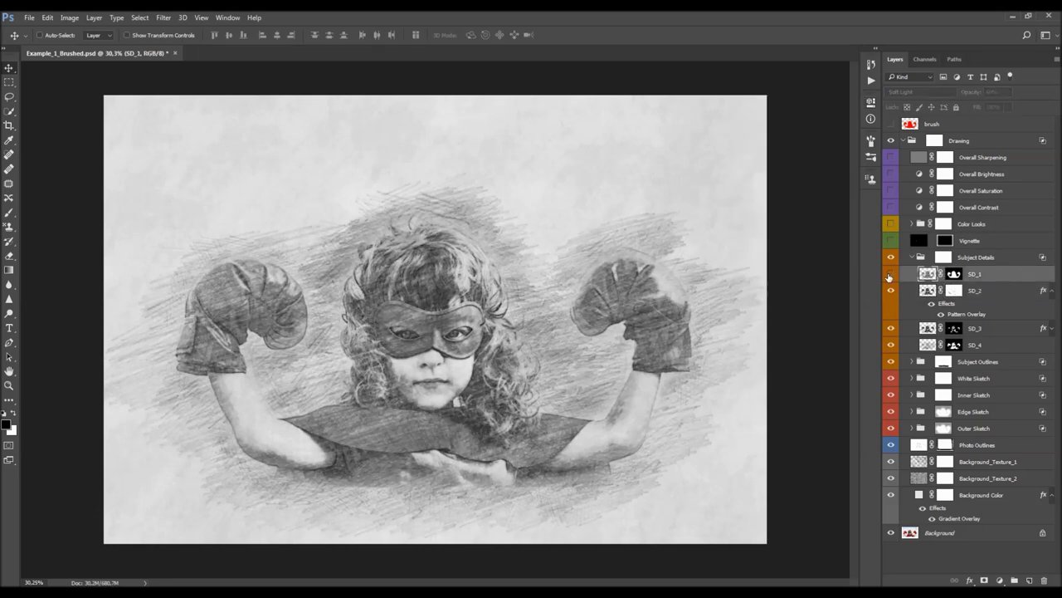
{"action": "left_click_drag", "start_coordinate": [976, 92], "coordinate": [1047, 94]}
{"action": "type", "text": "87"}
{"action": "key", "text": "Return"}
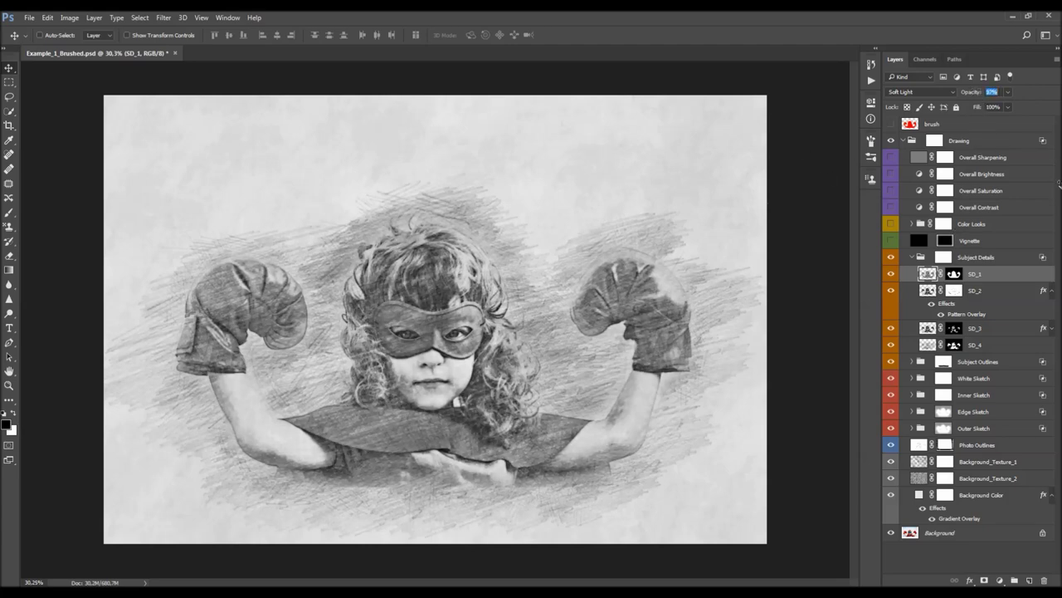
{"action": "left_click_drag", "start_coordinate": [1051, 162], "coordinate": [857, 182]}
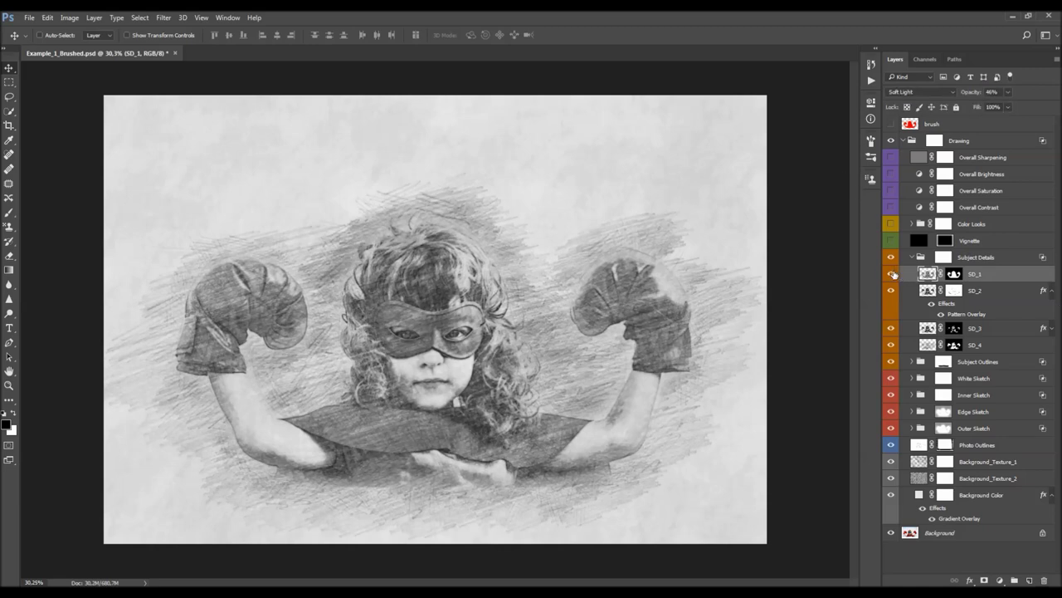
Collapse the Subject Details group and paint black on its mask with a 250 px brush along the subject's lower edge
{"action": "left_click", "coordinate": [912, 257]}
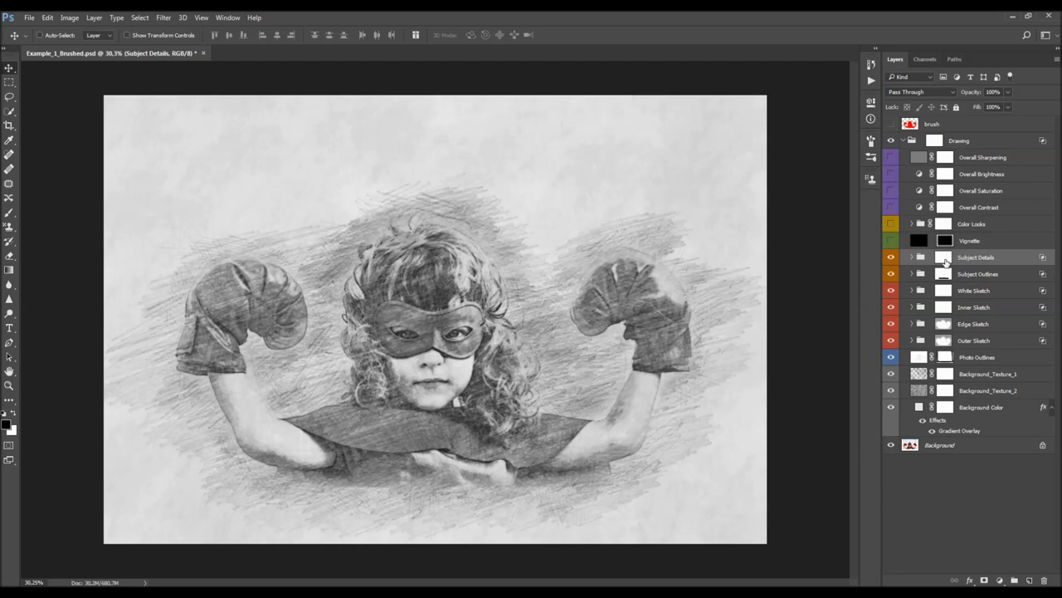
{"action": "left_click", "coordinate": [947, 259]}
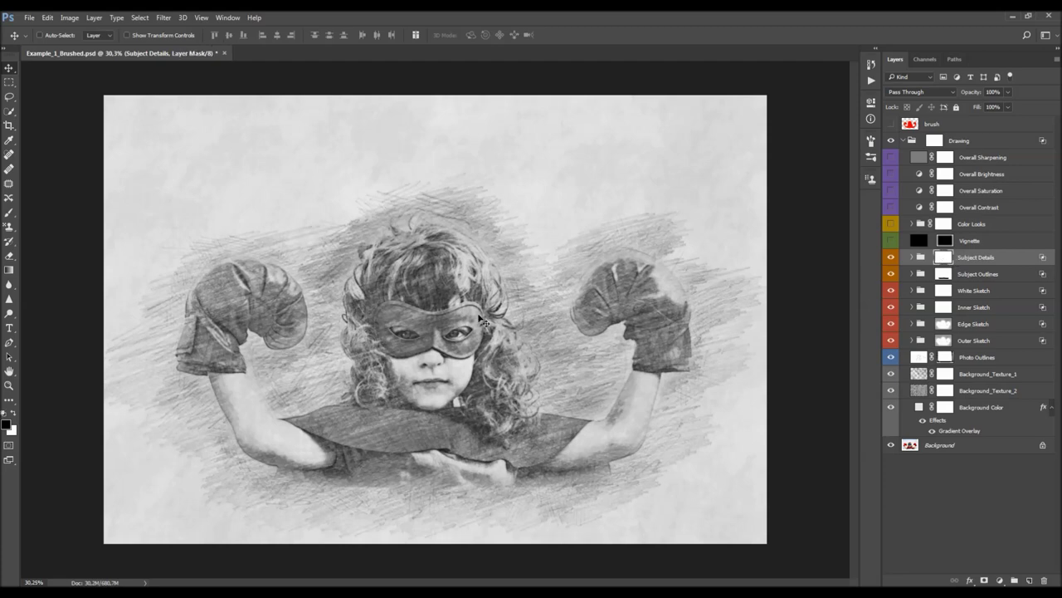
{"action": "key", "text": "b"}
{"action": "right_click", "coordinate": [262, 236]}
{"action": "key", "text": "Escape"}
{"action": "key", "text": "bracketright"}
{"action": "key", "text": "bracketright"}
{"action": "key", "text": "bracketleft"}
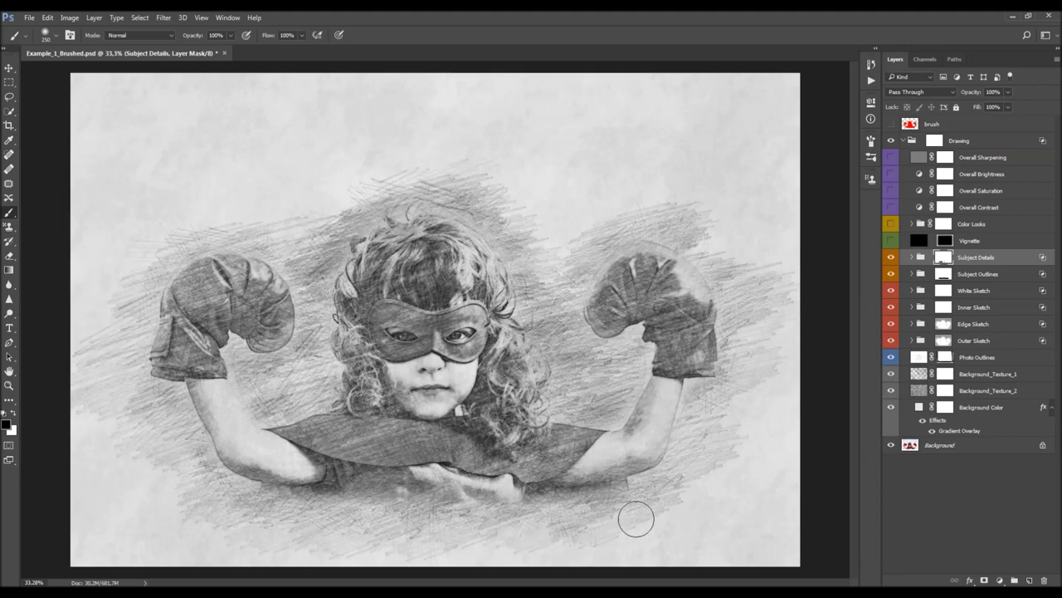
{"action": "scroll", "coordinate": [634, 491], "scroll_direction": "down", "scroll_amount": 1}
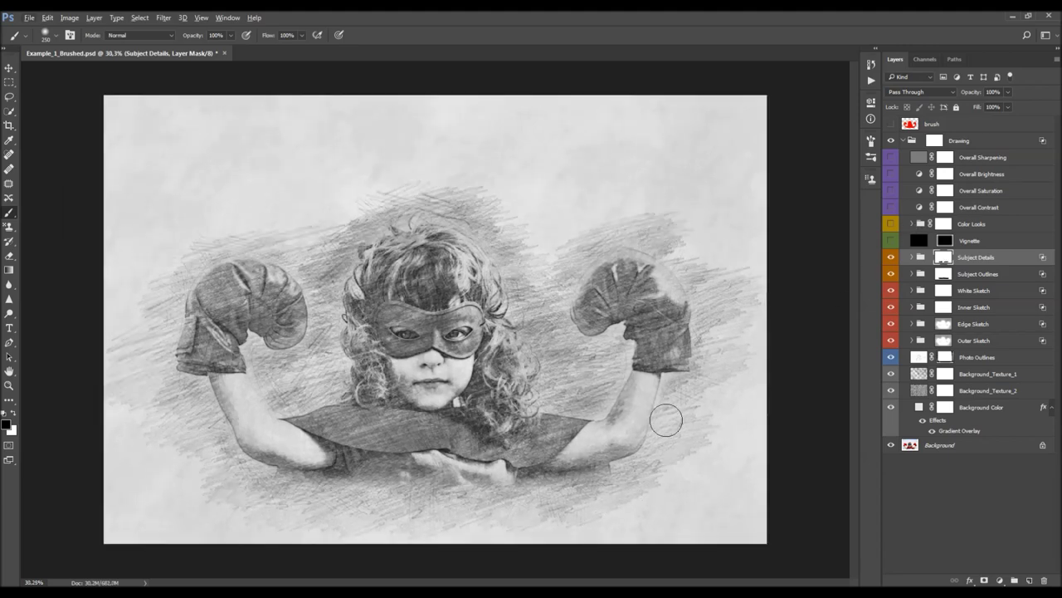
Hide the Drawing group to check the original photo and the brush layer's coverage, restore the drawing view, and switch to the Move tool
{"action": "left_click", "coordinate": [891, 141]}
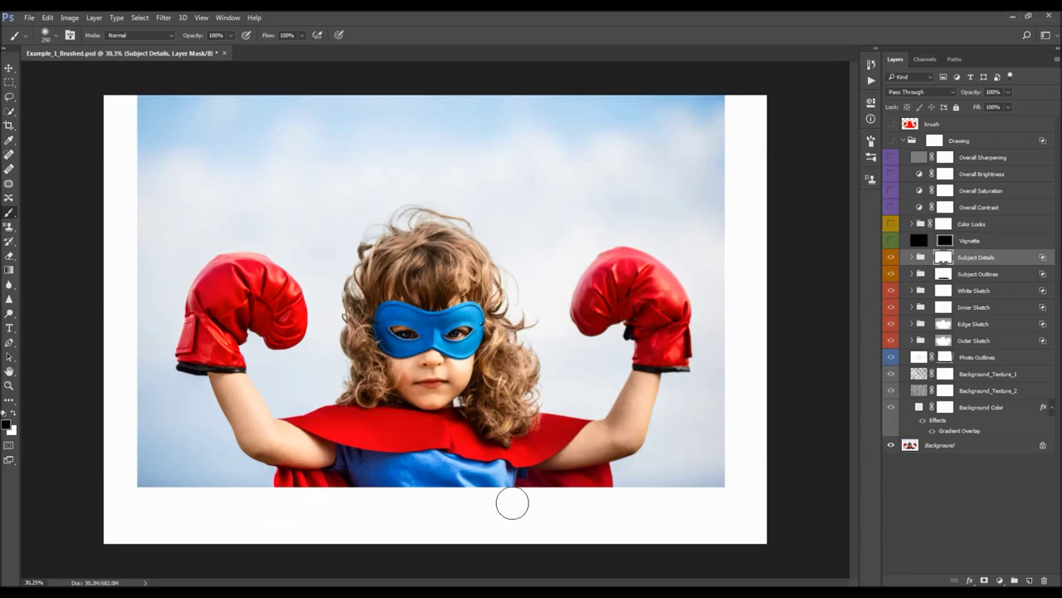
{"action": "left_click", "coordinate": [891, 124]}
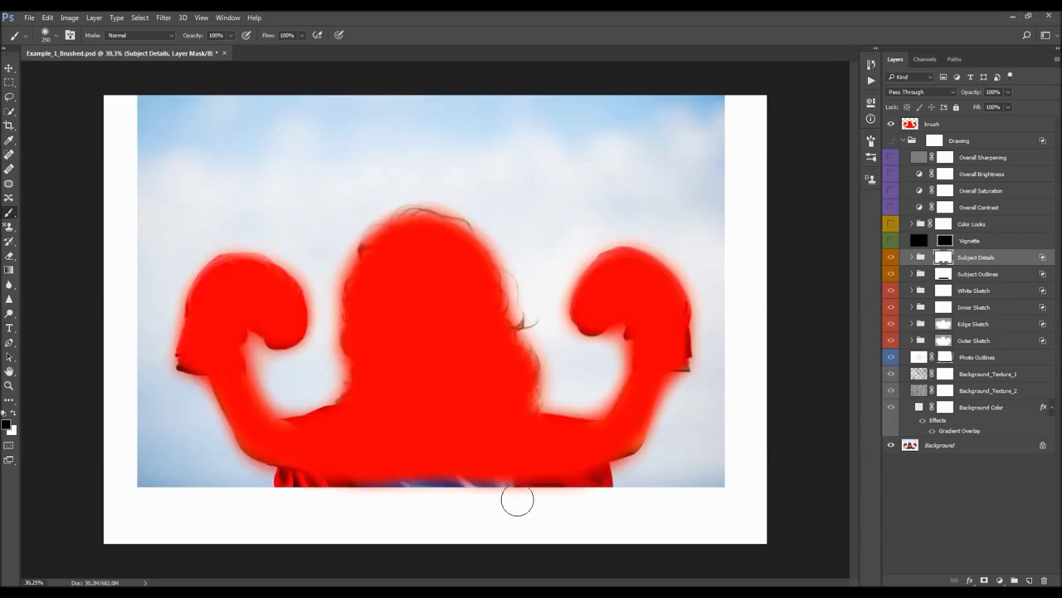
{"action": "left_click", "coordinate": [891, 123]}
{"action": "left_click", "coordinate": [892, 141]}
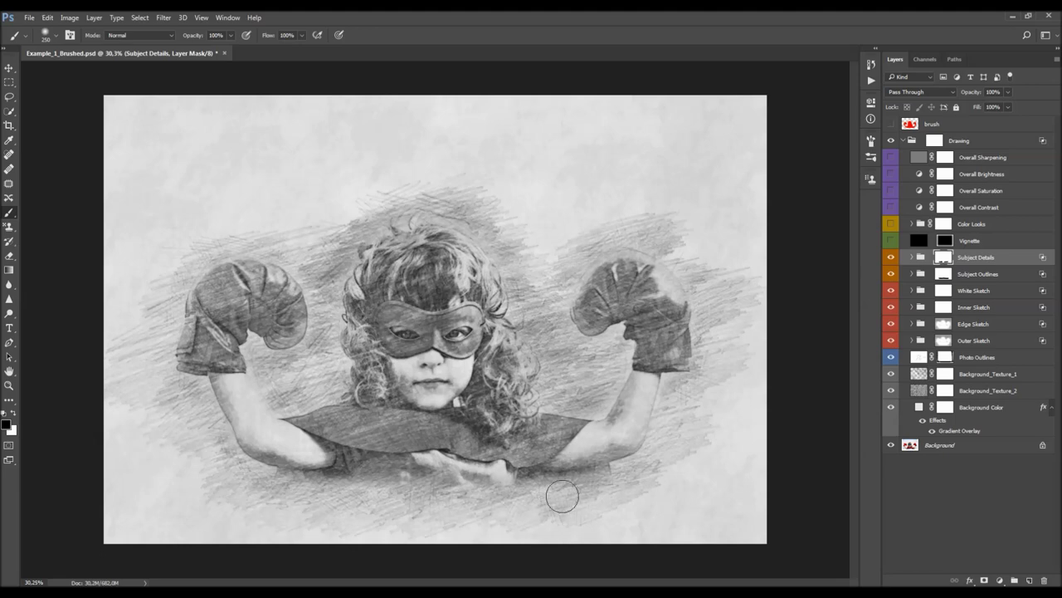
{"action": "key", "text": "v"}
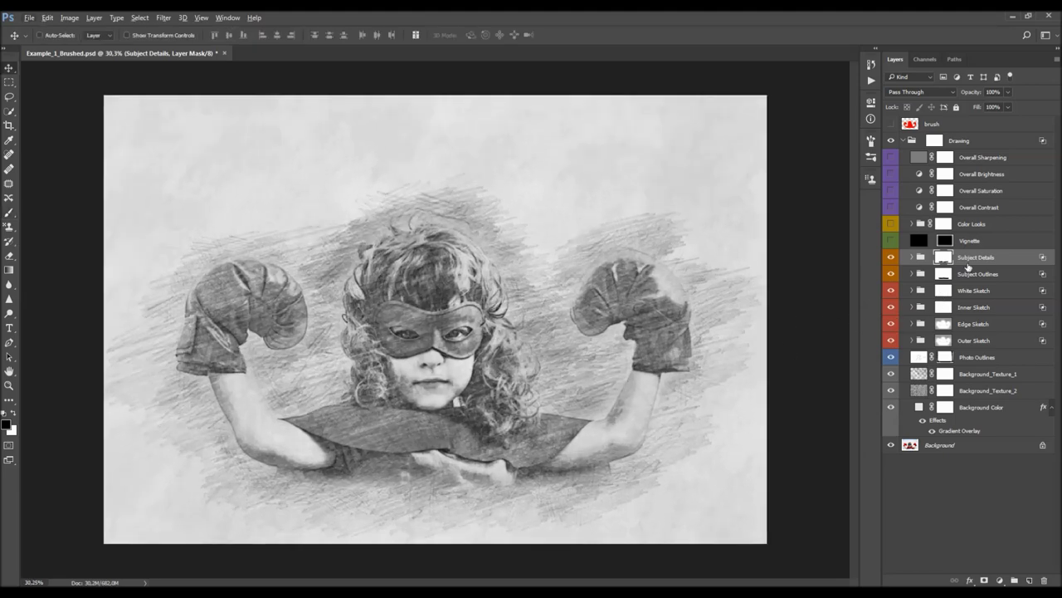
Turn on the Vignette layer, set its opacity to 20%, and toggle it to compare the effect
{"action": "left_click", "coordinate": [967, 241]}
{"action": "left_click", "coordinate": [891, 241]}
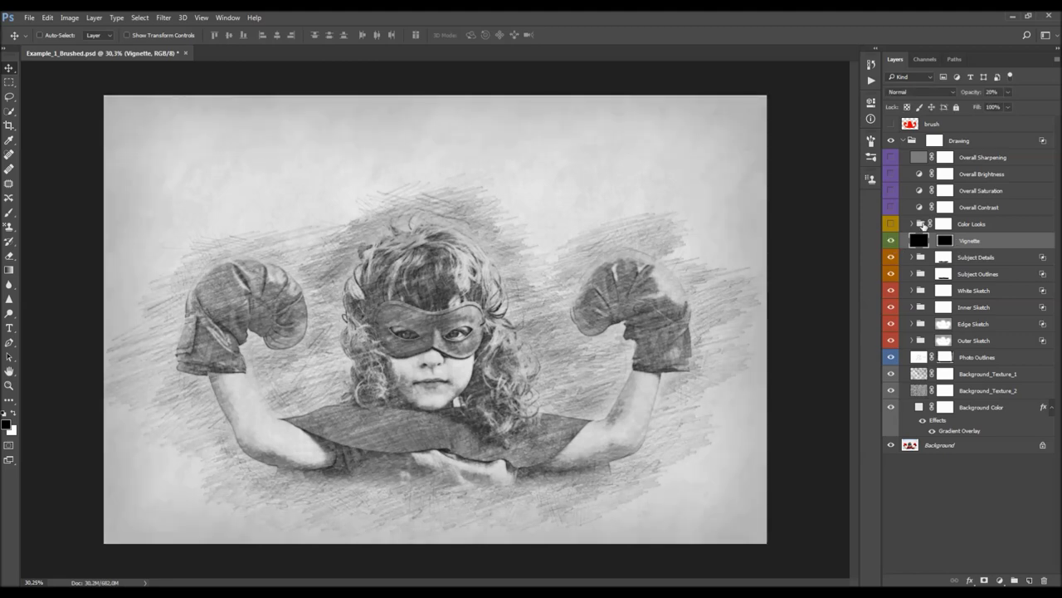
{"action": "left_click_drag", "start_coordinate": [973, 91], "coordinate": [797, 135]}
{"action": "left_click_drag", "start_coordinate": [1058, 137], "coordinate": [674, 157]}
{"action": "left_click", "coordinate": [890, 240]}
{"action": "left_click", "coordinate": [890, 239]}
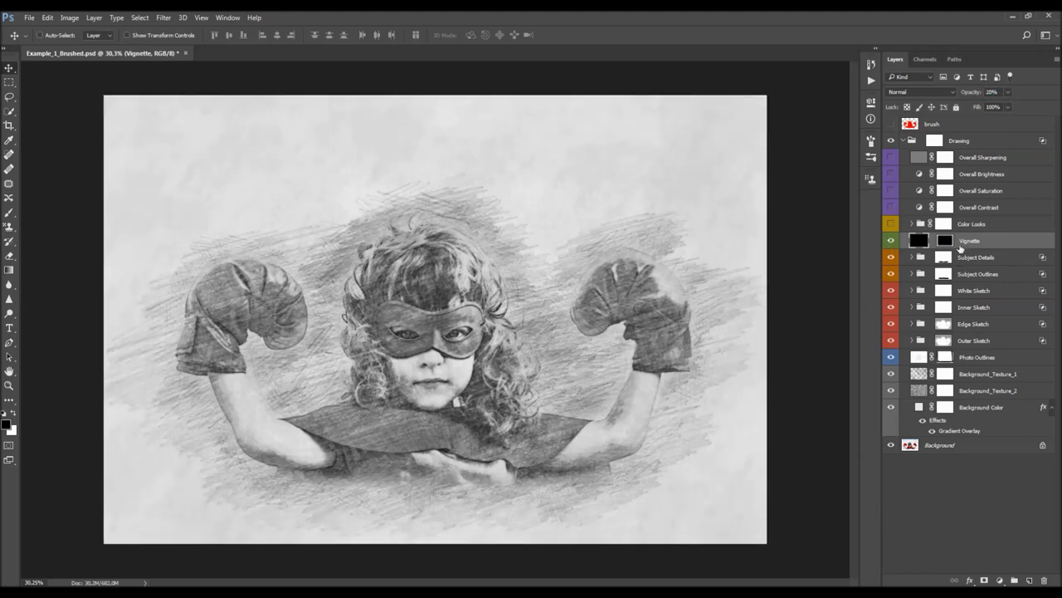
Make the Color Looks group visible and expand it to browse its CL presets
{"action": "left_click", "coordinate": [963, 226]}
{"action": "left_click", "coordinate": [893, 224]}
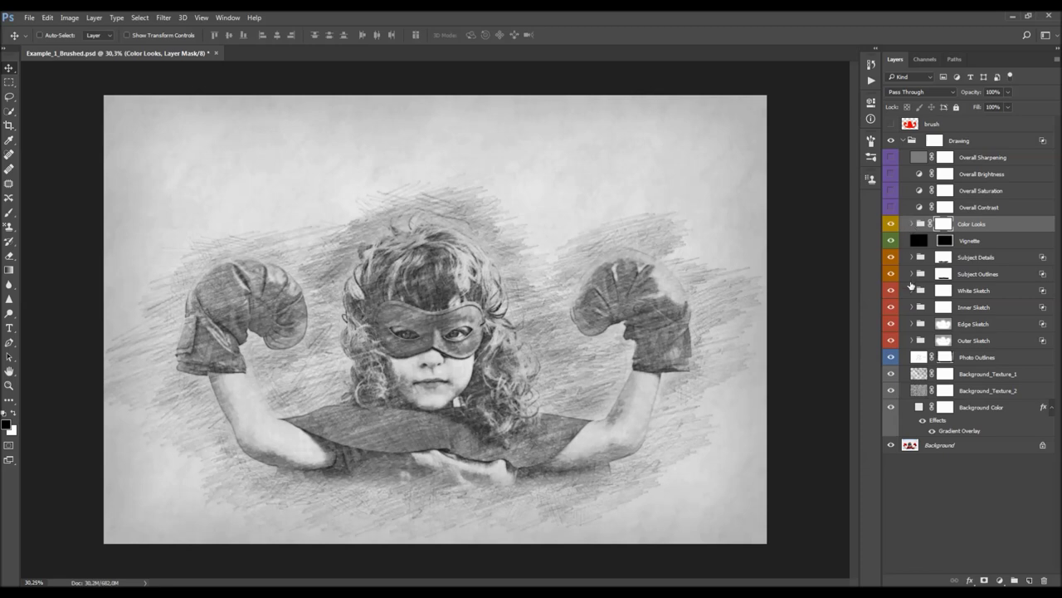
{"action": "left_click", "coordinate": [912, 224]}
{"action": "scroll", "coordinate": [917, 503], "scroll_direction": "down", "scroll_amount": 5}
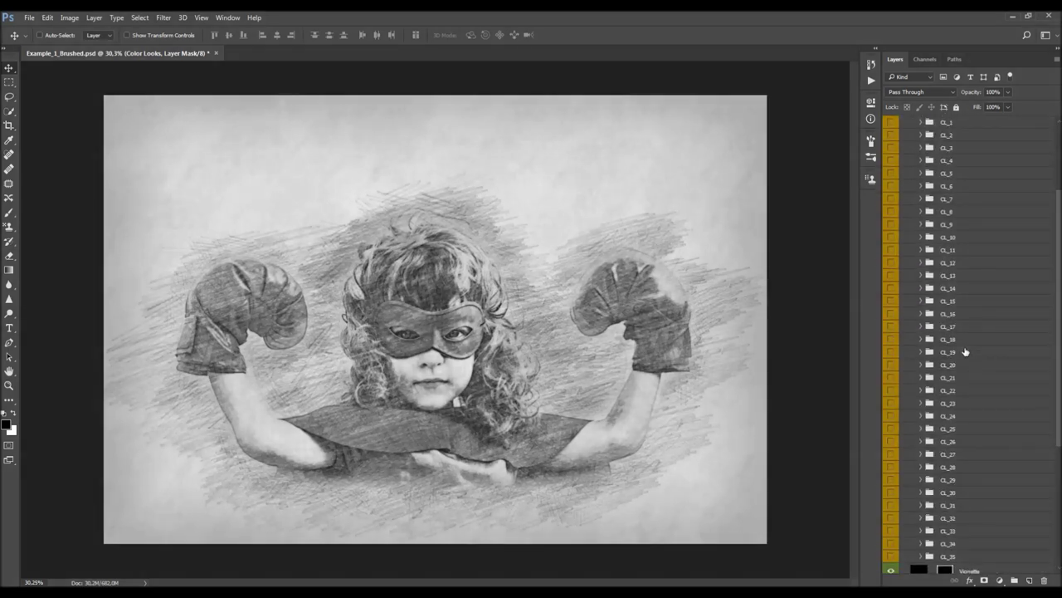
{"action": "scroll", "coordinate": [967, 352], "scroll_direction": "up", "scroll_amount": 2}
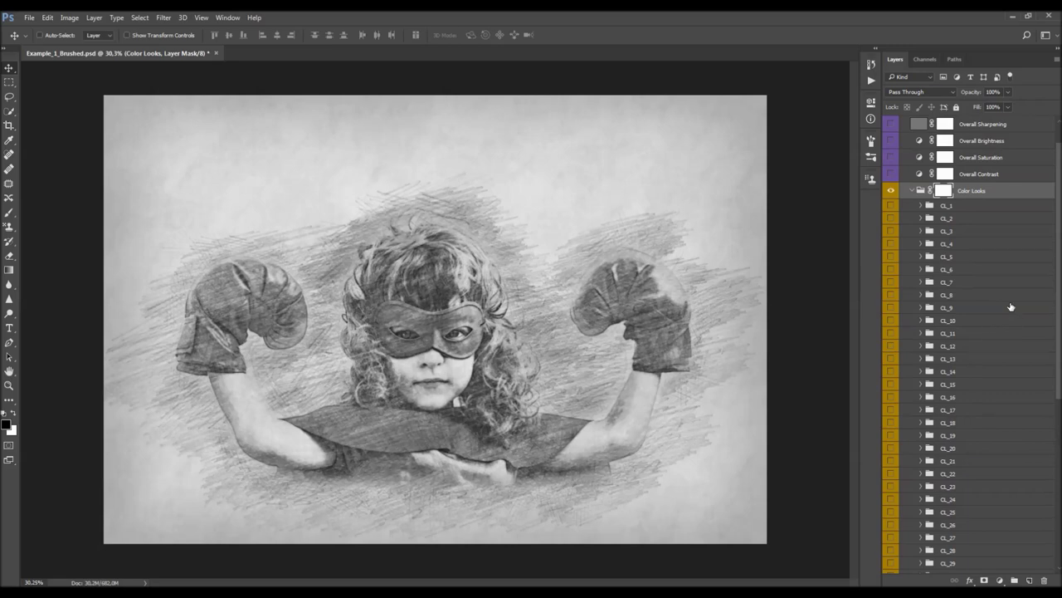
Preview the color looks CL_5, CL_6, CL_7 and CL_8 one at a time, turning each off again
{"action": "left_click", "coordinate": [946, 259]}
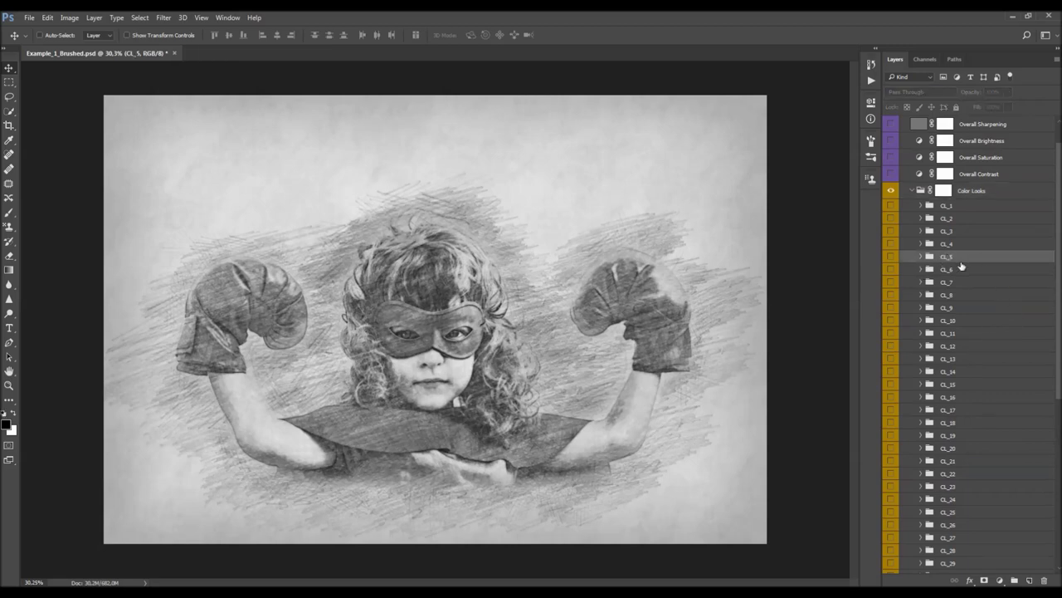
{"action": "left_click", "coordinate": [891, 256]}
{"action": "left_click", "coordinate": [890, 257]}
{"action": "left_click", "coordinate": [903, 269]}
{"action": "left_click", "coordinate": [891, 270]}
{"action": "left_click", "coordinate": [892, 270]}
{"action": "left_click", "coordinate": [903, 282]}
{"action": "left_click", "coordinate": [891, 282]}
{"action": "left_click", "coordinate": [891, 282]}
{"action": "left_click", "coordinate": [903, 295]}
{"action": "left_click", "coordinate": [891, 294]}
{"action": "left_click", "coordinate": [892, 294]}
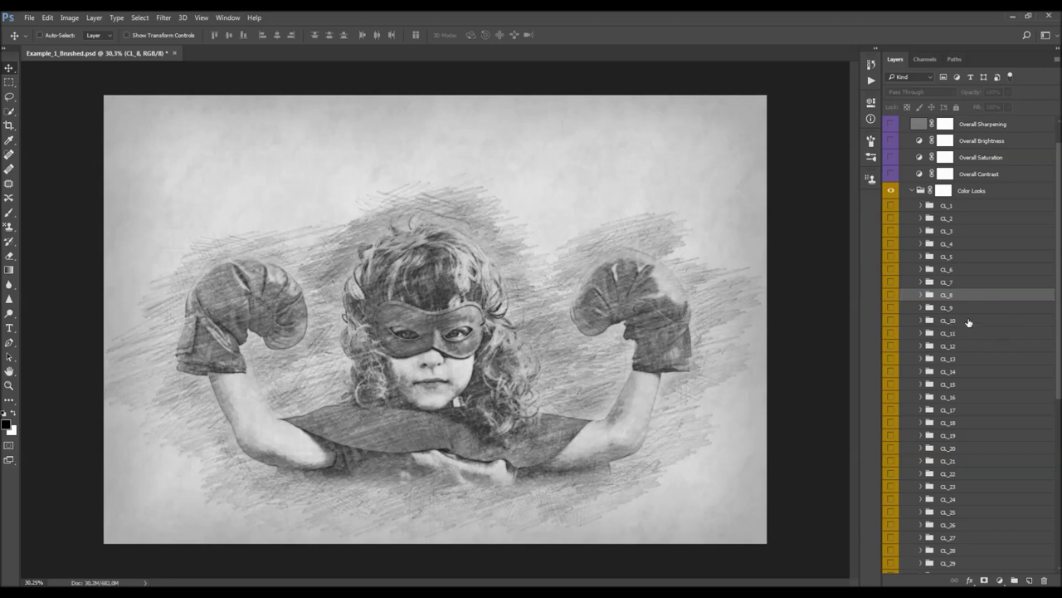
Turn on the color looks CL_3 and CL_14 together in the Color Looks group
{"action": "scroll", "coordinate": [968, 322], "scroll_direction": "down", "scroll_amount": 1}
{"action": "scroll", "coordinate": [968, 322], "scroll_direction": "up", "scroll_amount": 2}
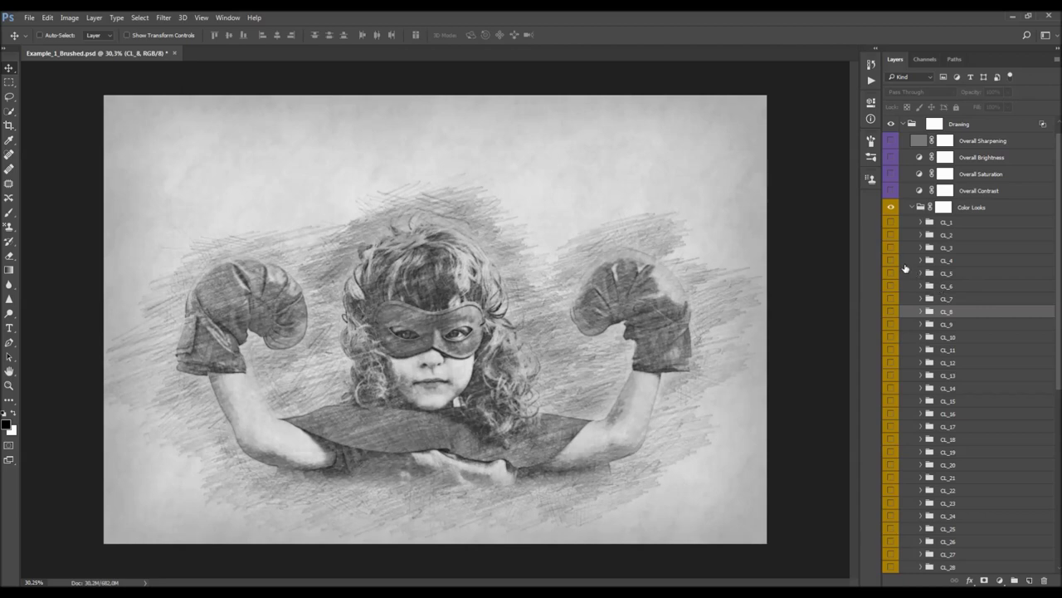
{"action": "left_click", "coordinate": [892, 247]}
{"action": "left_click", "coordinate": [956, 249]}
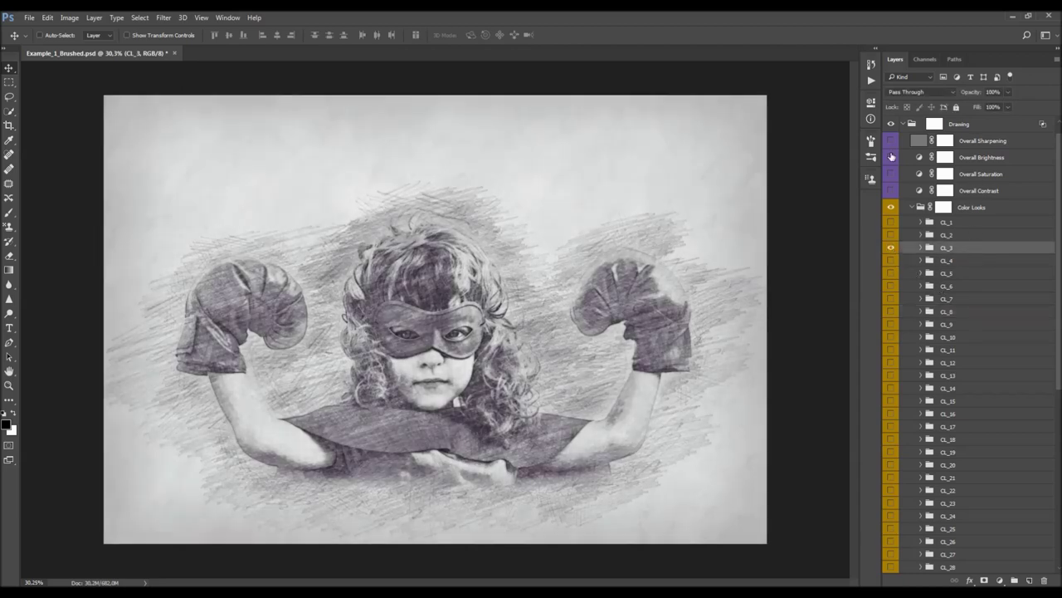
{"action": "scroll", "coordinate": [938, 317], "scroll_direction": "down", "scroll_amount": 2}
{"action": "left_click", "coordinate": [892, 355]}
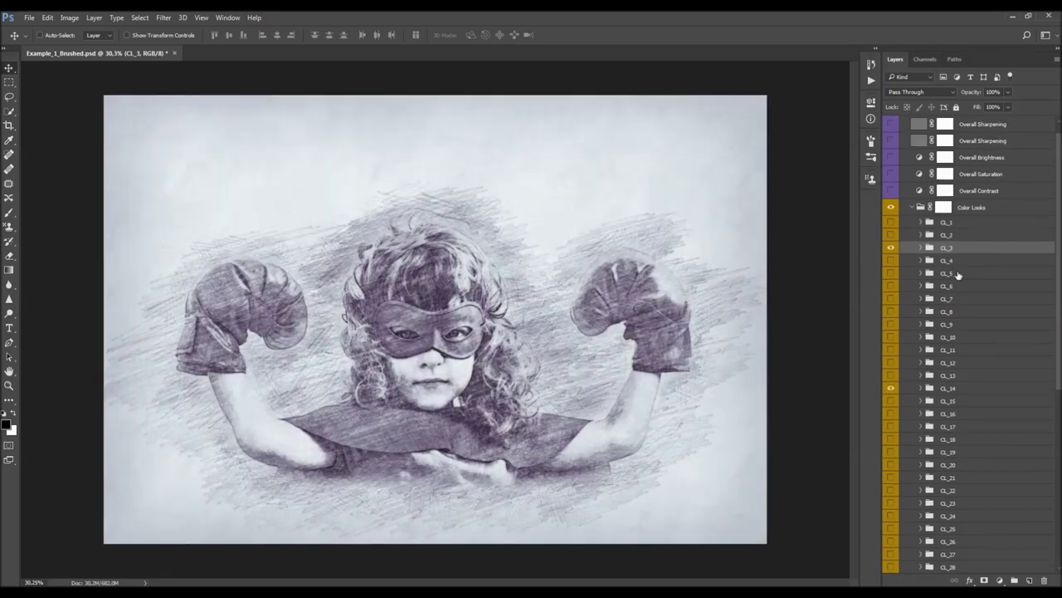
Set the opacity of color look CL_3 to 67% and that of CL_14 to 77%
{"action": "scroll", "coordinate": [950, 274], "scroll_direction": "up", "scroll_amount": 1}
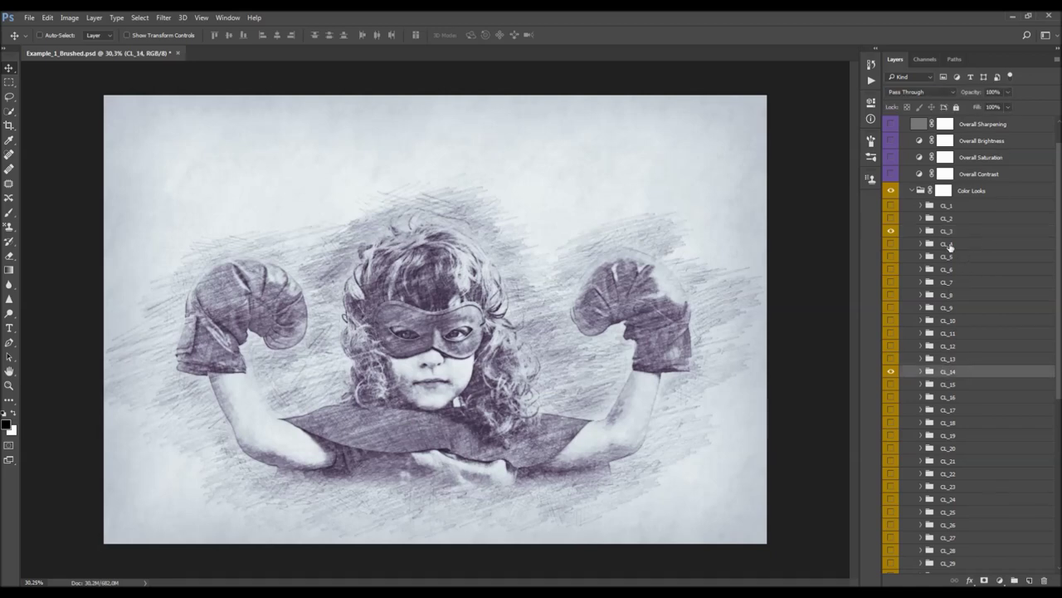
{"action": "left_click_drag", "start_coordinate": [975, 94], "coordinate": [805, 130]}
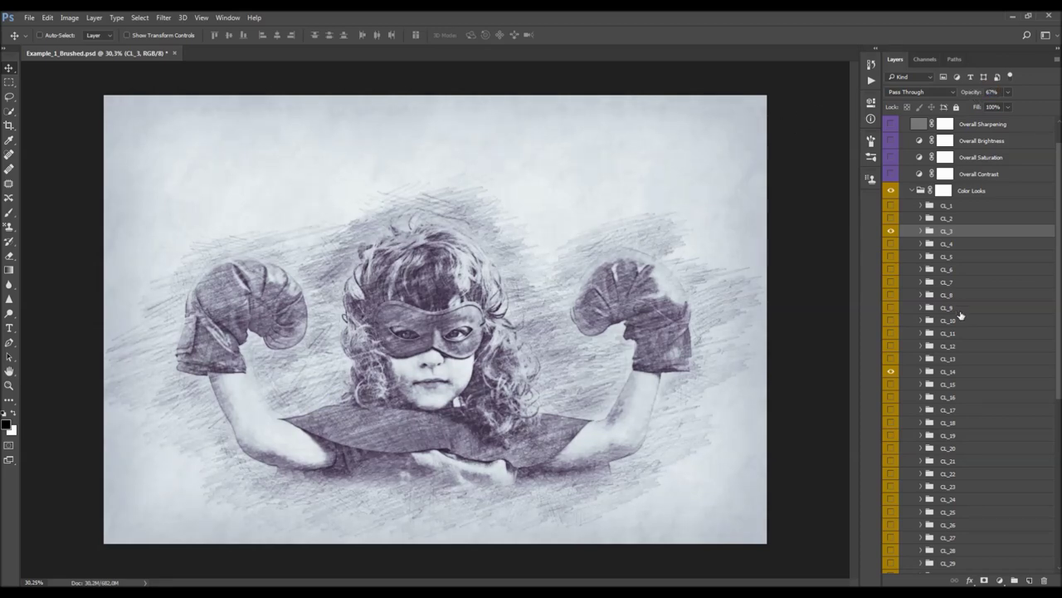
{"action": "left_click", "coordinate": [946, 373]}
{"action": "left_click_drag", "start_coordinate": [971, 94], "coordinate": [1015, 134]}
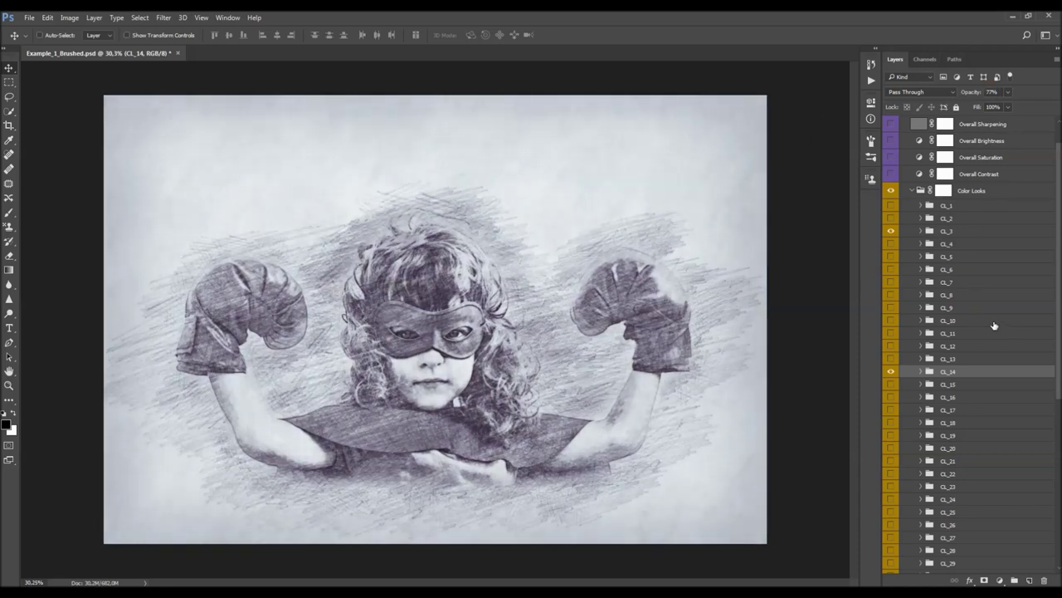
Look through the remaining color looks, collapse the Color Looks group, and toggle its visibility to compare the drawing with and without it
{"action": "scroll", "coordinate": [994, 325], "scroll_direction": "down", "scroll_amount": 3}
{"action": "left_click", "coordinate": [892, 361]}
{"action": "left_click", "coordinate": [892, 361]}
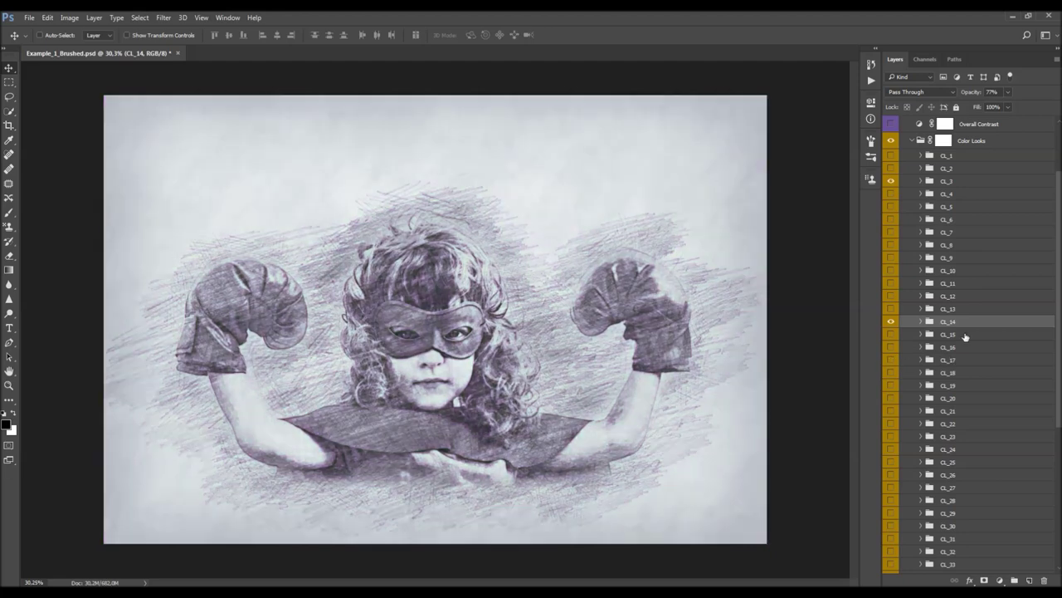
{"action": "scroll", "coordinate": [961, 338], "scroll_direction": "up", "scroll_amount": 5}
{"action": "left_click", "coordinate": [891, 319]}
{"action": "left_click", "coordinate": [891, 319]}
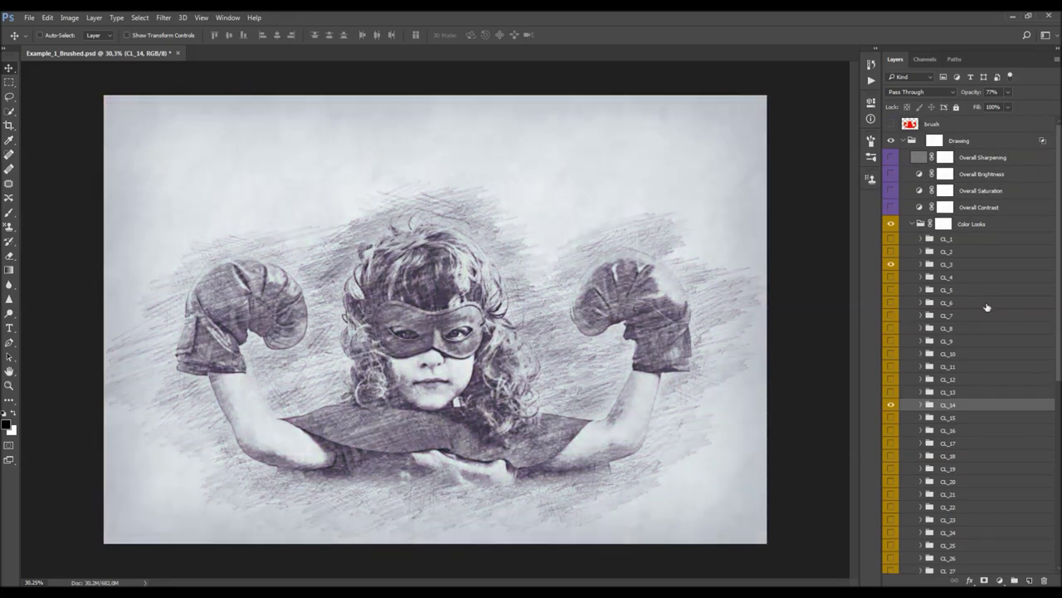
{"action": "left_click", "coordinate": [914, 224]}
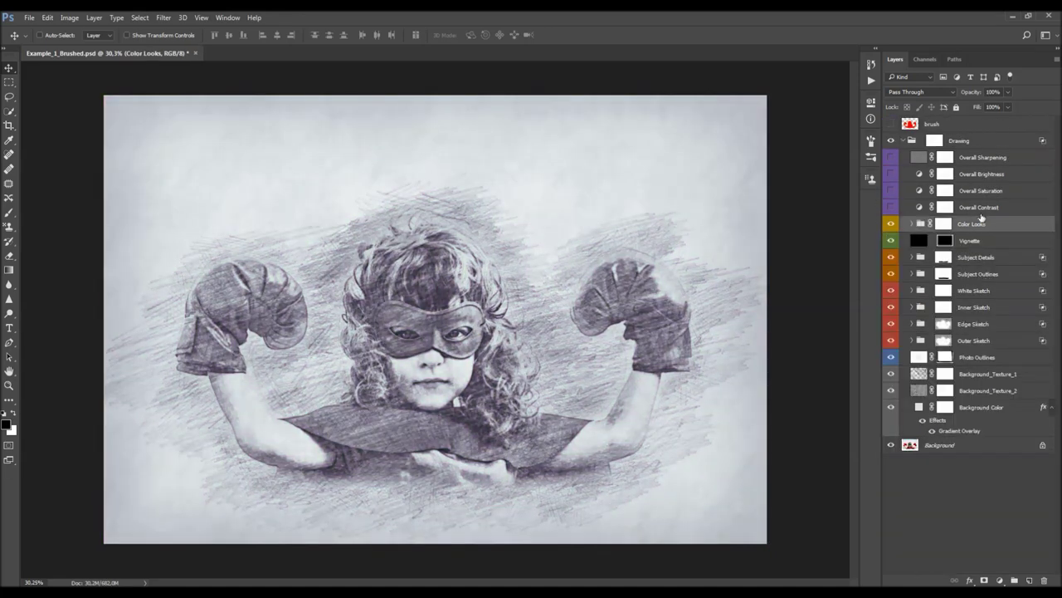
{"action": "left_click", "coordinate": [892, 224]}
{"action": "left_click", "coordinate": [892, 223]}
Turn on the Overall Contrast layer and adjust its opacity, trying 100% and 0% to judge the effect
{"action": "left_click", "coordinate": [982, 209]}
{"action": "left_click", "coordinate": [892, 208]}
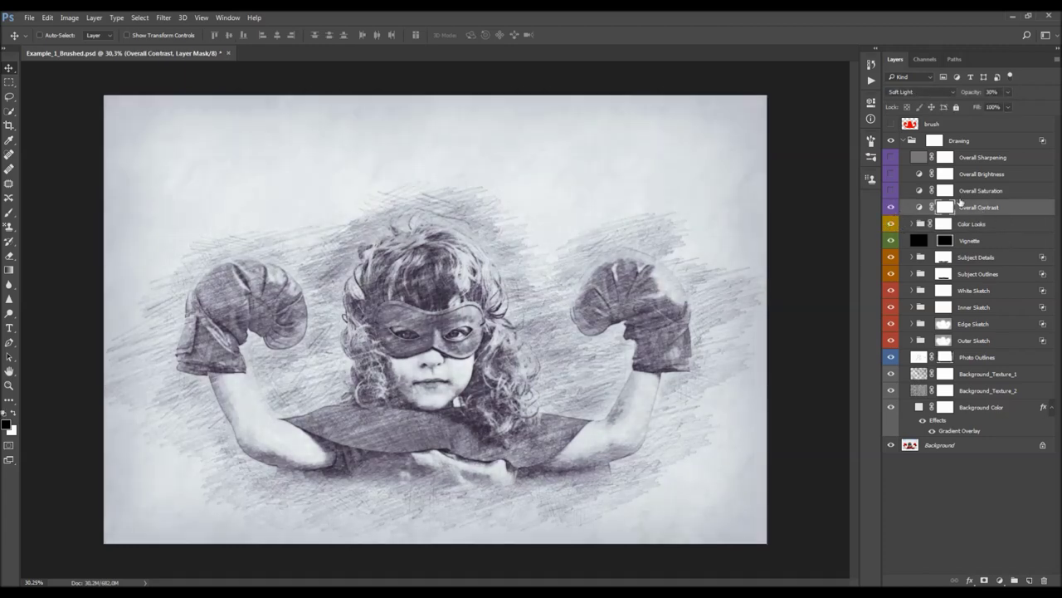
{"action": "left_click", "coordinate": [976, 93]}
{"action": "type", "text": "100"}
{"action": "key", "text": "Return"}
{"action": "type", "text": "0"}
{"action": "key", "text": "Return"}
{"action": "left_click_drag", "start_coordinate": [772, 144], "coordinate": [802, 151]}
Turn on the Overall Saturation layer and raise the saturation in its Hue/Saturation settings
{"action": "left_click", "coordinate": [978, 193]}
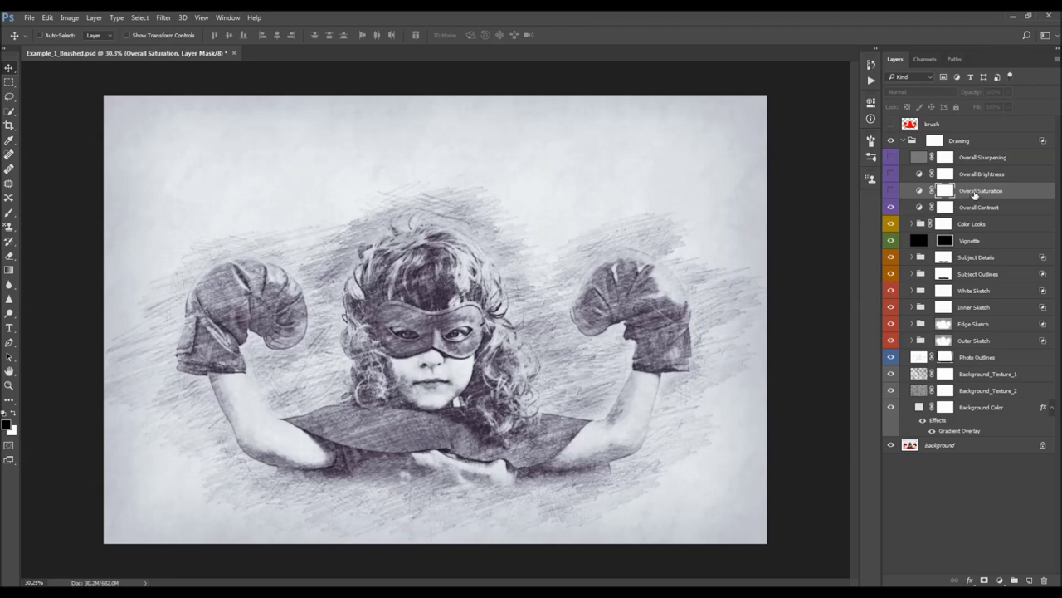
{"action": "left_click", "coordinate": [893, 192]}
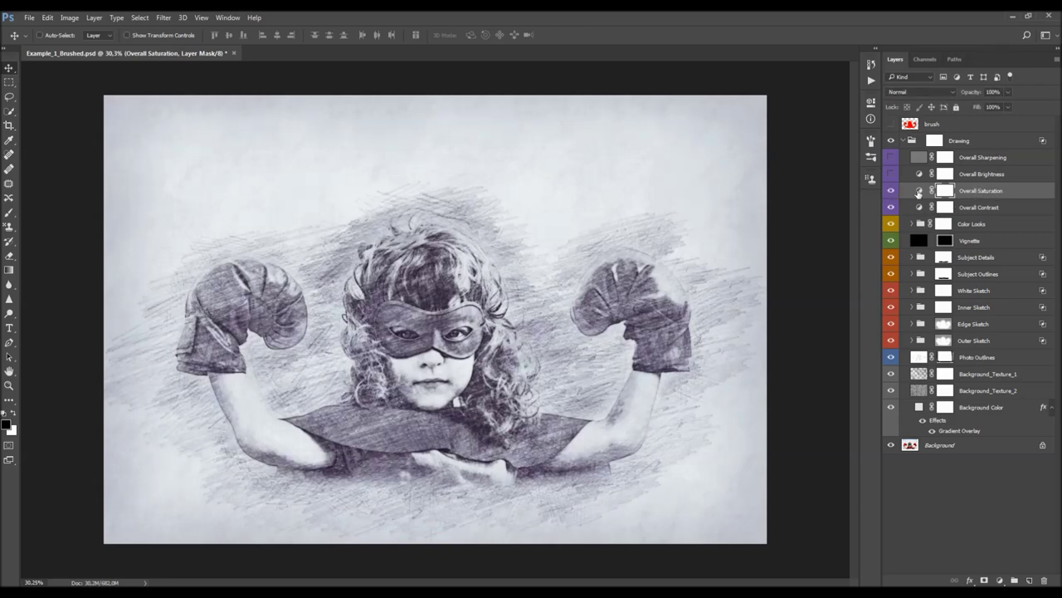
{"action": "double_click", "coordinate": [918, 193]}
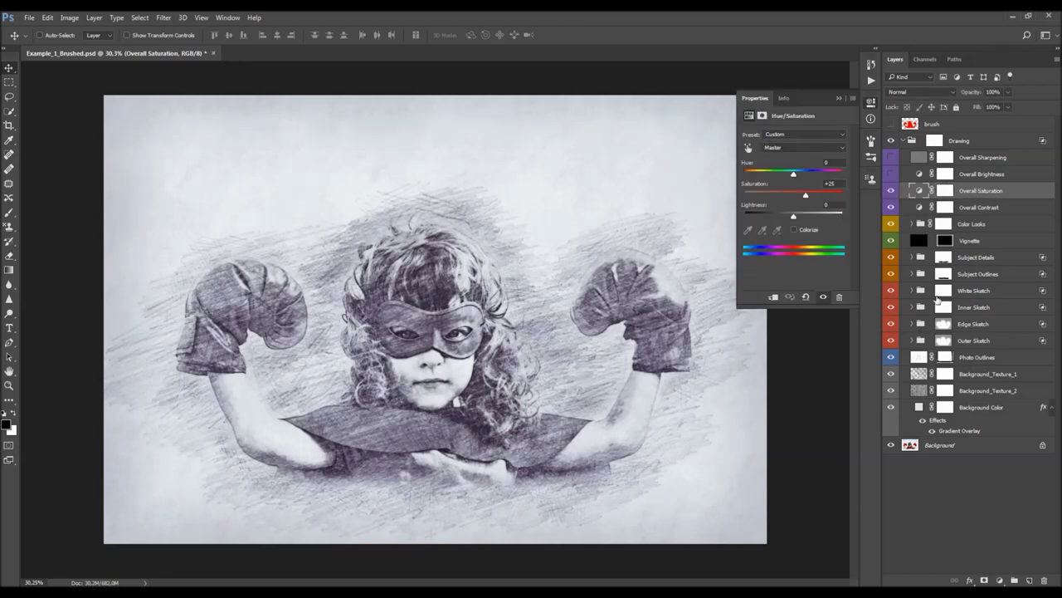
{"action": "mouse_move", "coordinate": [802, 195]}
{"action": "left_mouse_down"}
{"action": "mouse_move", "coordinate": [770, 197]}
{"action": "mouse_move", "coordinate": [813, 197]}
{"action": "mouse_move", "coordinate": [768, 197]}
{"action": "mouse_move", "coordinate": [818, 199]}
{"action": "mouse_move", "coordinate": [779, 198]}
{"action": "mouse_move", "coordinate": [805, 201]}
{"action": "left_mouse_up"}
{"action": "left_click_drag", "start_coordinate": [808, 201], "coordinate": [814, 201]}
Turn on the Overall Brightness layer, showing its Levels settings
{"action": "left_click", "coordinate": [977, 176]}
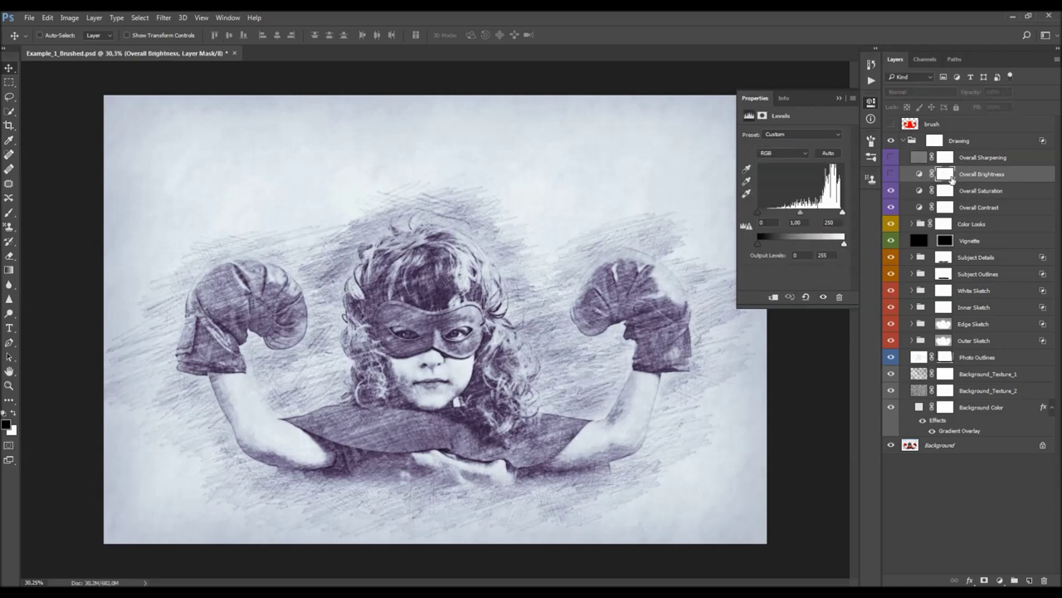
{"action": "left_click", "coordinate": [891, 174]}
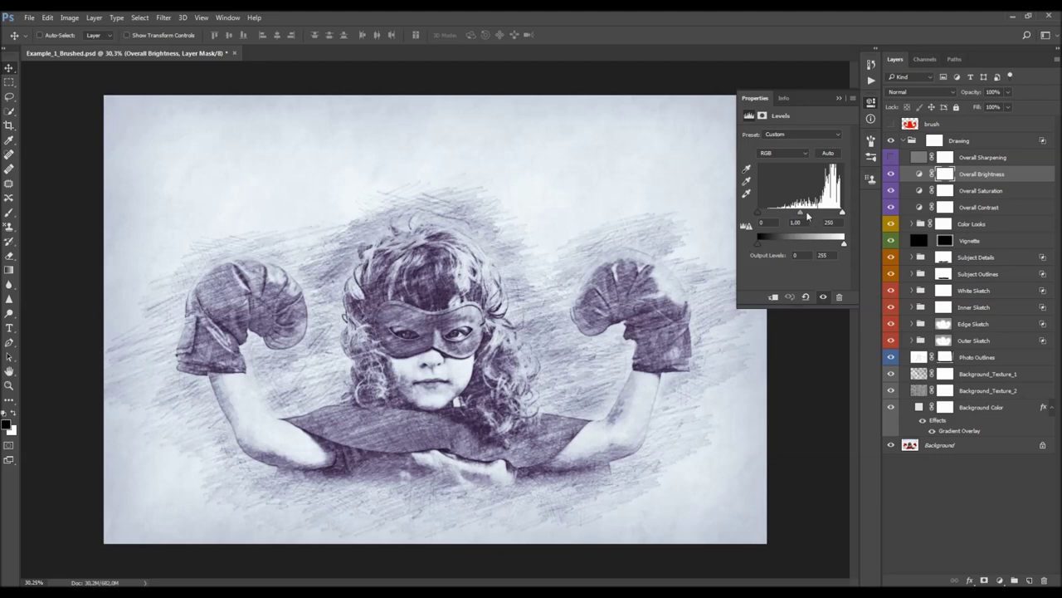
Try darkening the Levels midtones to 0.73, undo it, and test the white input and both output level sliders
{"action": "left_click_drag", "start_coordinate": [757, 212], "coordinate": [810, 216]}
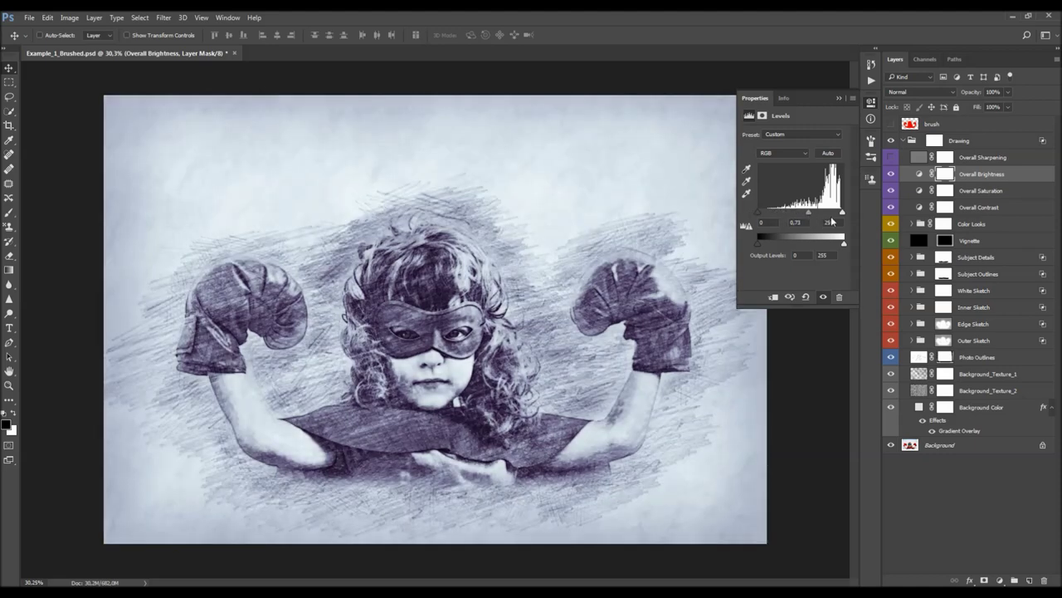
{"action": "key", "text": "ctrl+z"}
{"action": "mouse_move", "coordinate": [843, 214]}
{"action": "left_mouse_down"}
{"action": "mouse_move", "coordinate": [831, 215]}
{"action": "mouse_move", "coordinate": [843, 215]}
{"action": "left_mouse_up"}
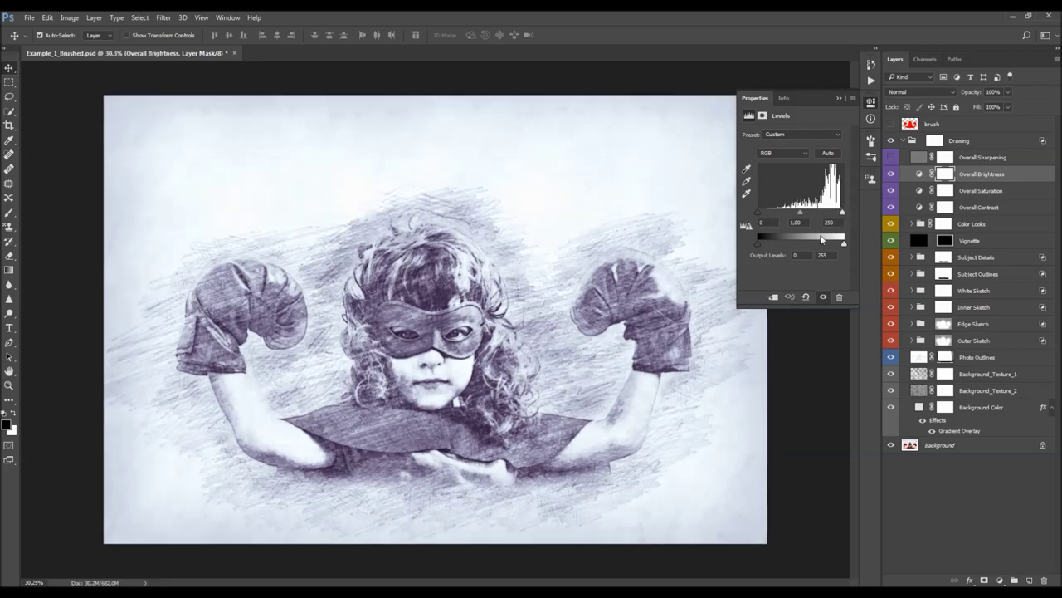
{"action": "left_click_drag", "start_coordinate": [756, 243], "coordinate": [770, 246]}
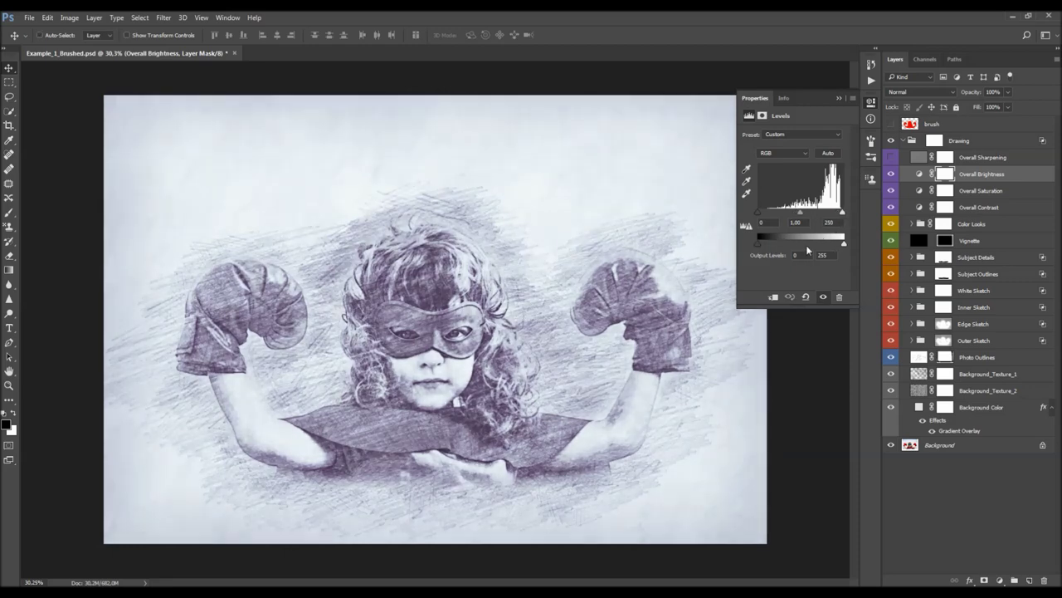
{"action": "mouse_move", "coordinate": [844, 244]}
{"action": "left_mouse_down"}
{"action": "mouse_move", "coordinate": [826, 244]}
{"action": "mouse_move", "coordinate": [858, 249]}
{"action": "left_mouse_up"}
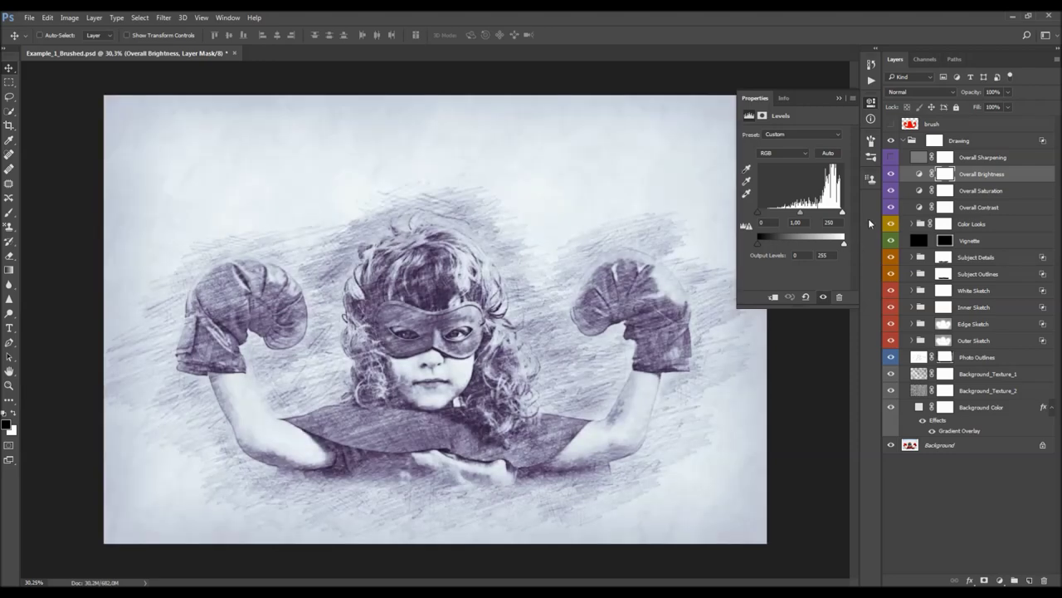
Toggle the Overall Brightness layer off and on to compare its effect, and collapse the Levels properties
{"action": "left_click", "coordinate": [890, 174]}
{"action": "left_click", "coordinate": [889, 174]}
{"action": "left_click", "coordinate": [838, 98]}
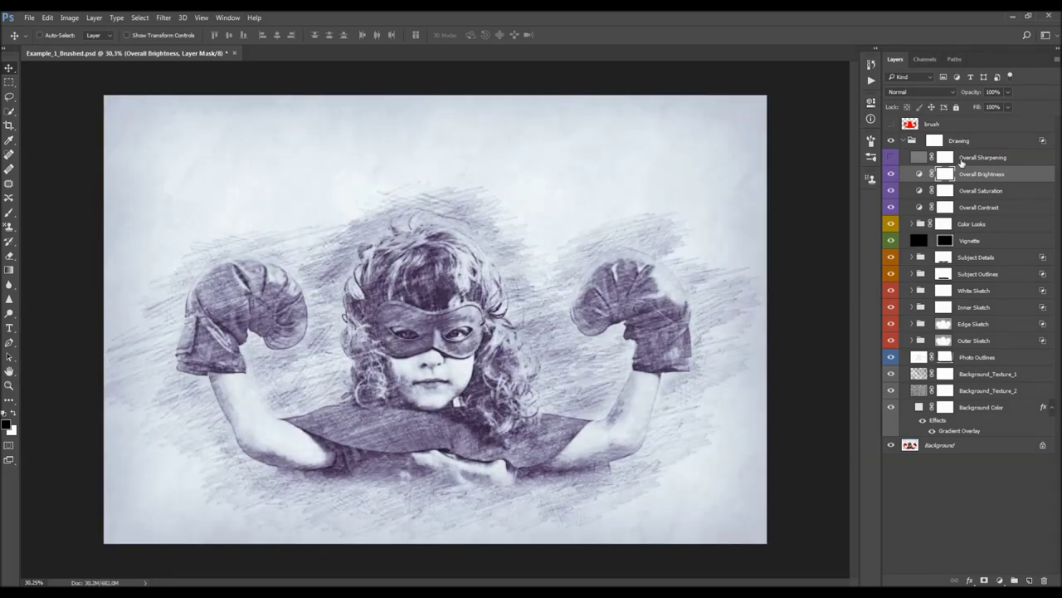
Turn on the Overall Sharpening layer and try shifting it on the canvas while checking the drawing at a closer zoom
{"action": "left_click", "coordinate": [919, 158]}
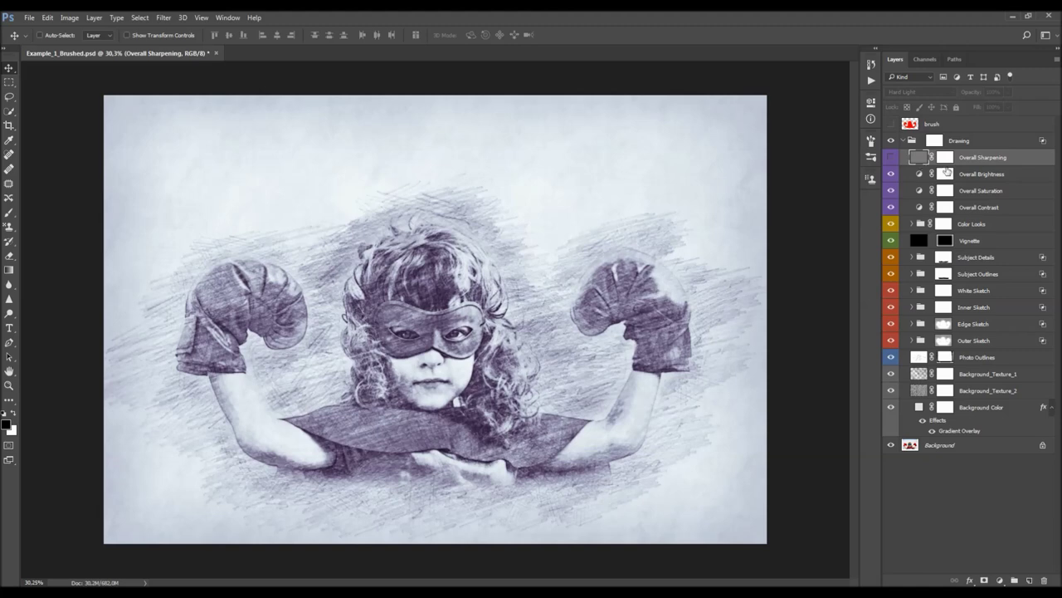
{"action": "left_click", "coordinate": [890, 158]}
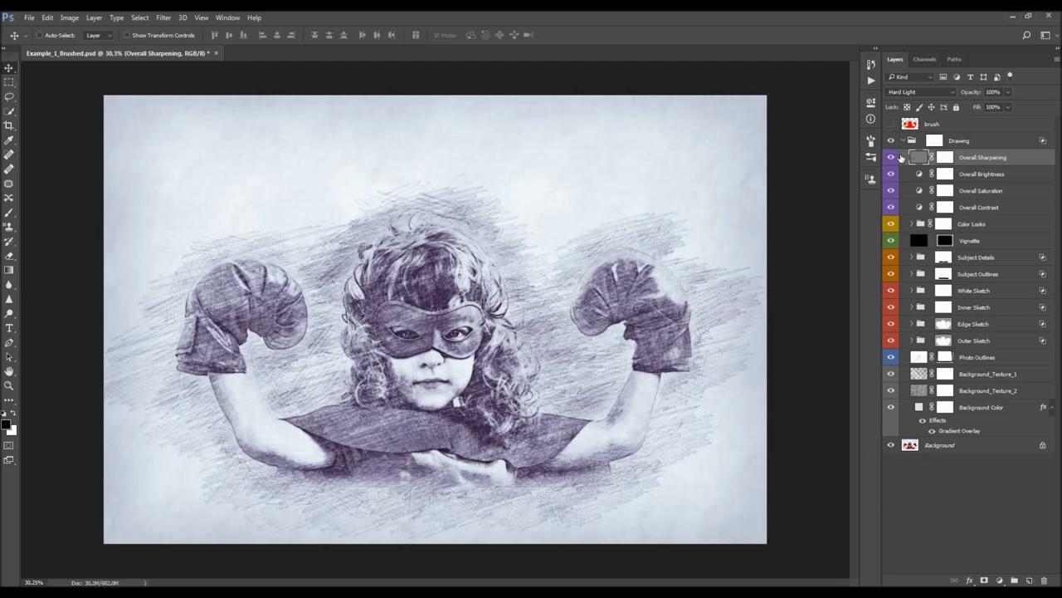
{"action": "left_click_drag", "start_coordinate": [440, 261], "coordinate": [532, 271]}
{"action": "key", "text": "ctrl+plus"}
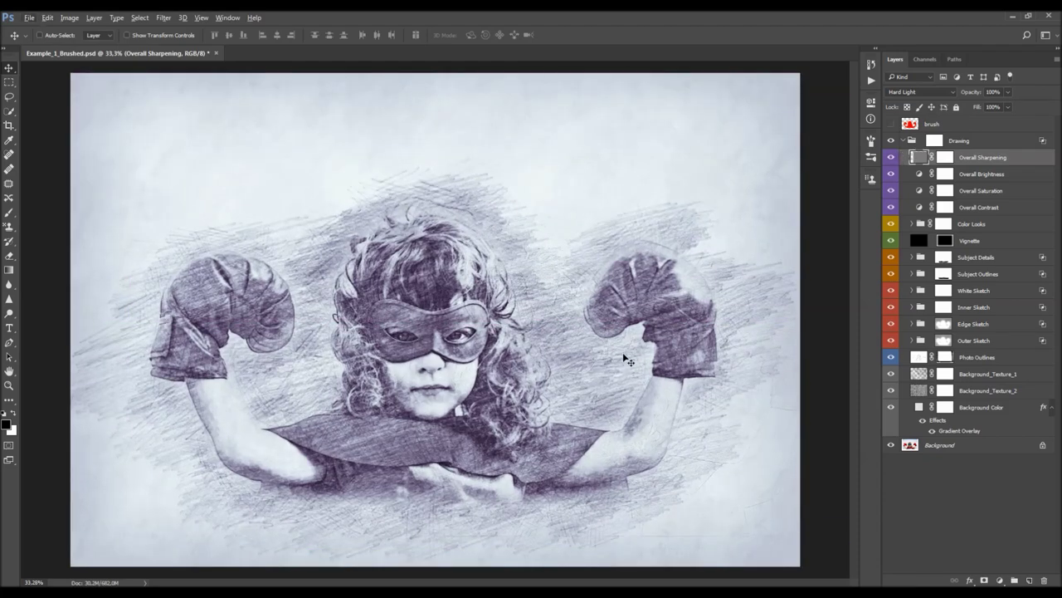
{"action": "left_click_drag", "start_coordinate": [630, 338], "coordinate": [584, 275]}
{"action": "key", "text": "ctrl+minus"}
{"action": "key", "text": "ctrl+0"}
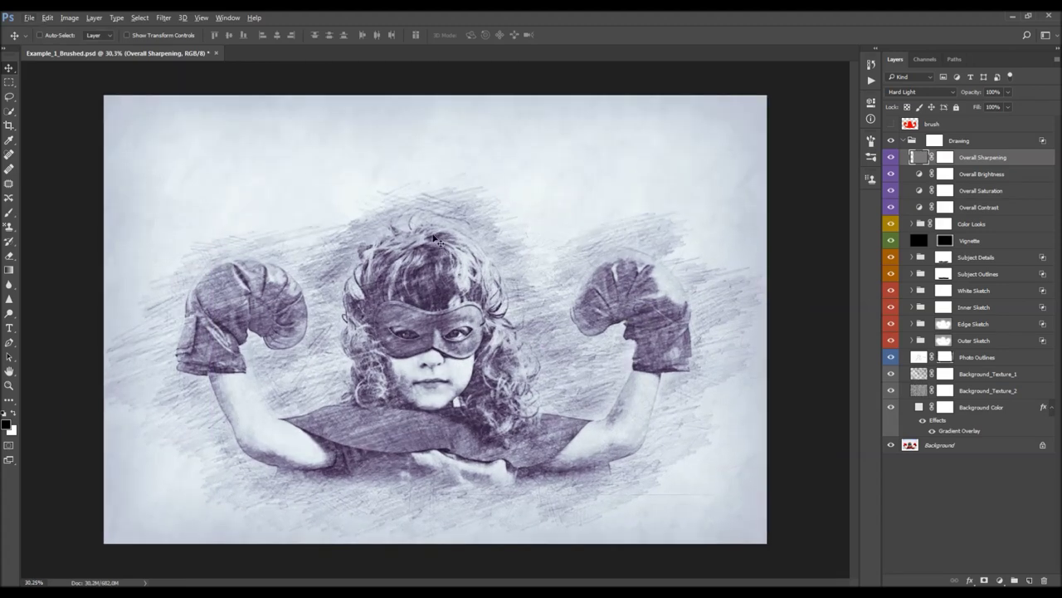
{"action": "left_click_drag", "start_coordinate": [645, 288], "coordinate": [538, 235]}
Replace the Overall Sharpening layer with a new layer stamped from all visible layers and desaturate it
{"action": "key", "text": "Delete"}
{"action": "key", "text": "ctrl"}
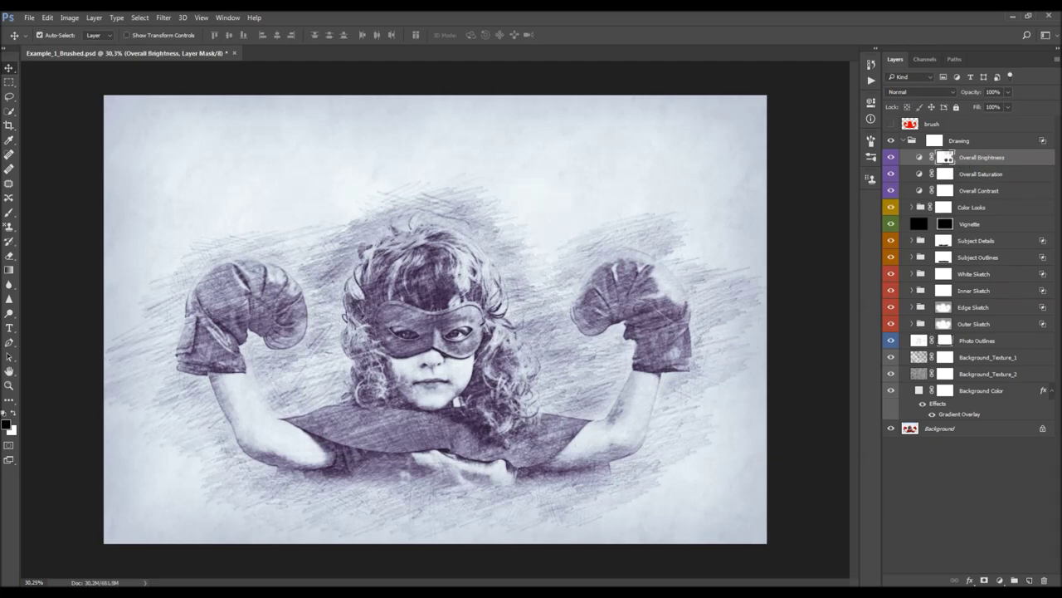
{"action": "key", "text": "ctrl+alt+shift+e"}
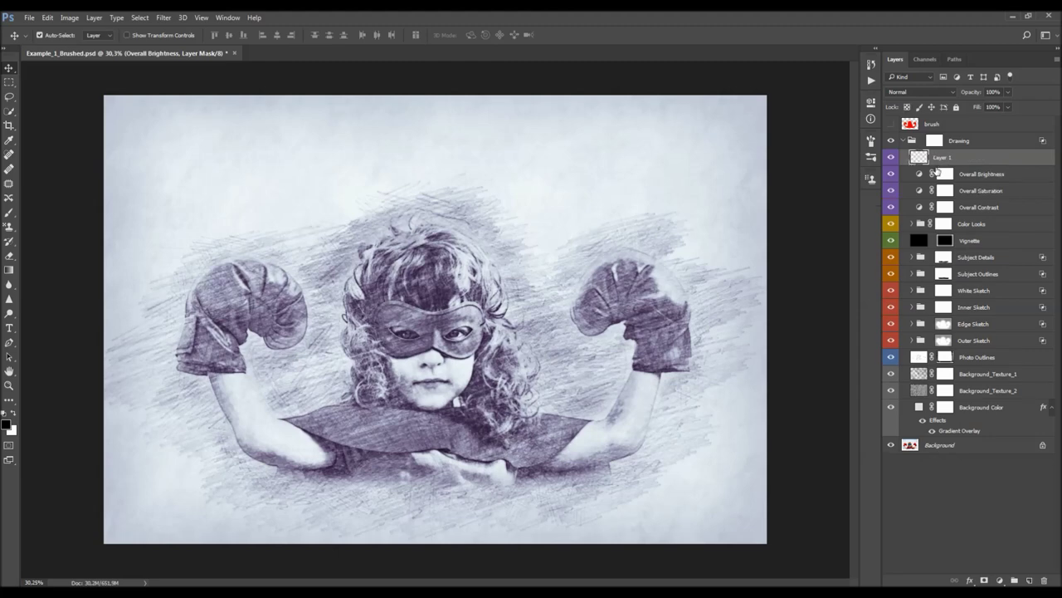
{"action": "key", "text": "ctrl+shift+u"}
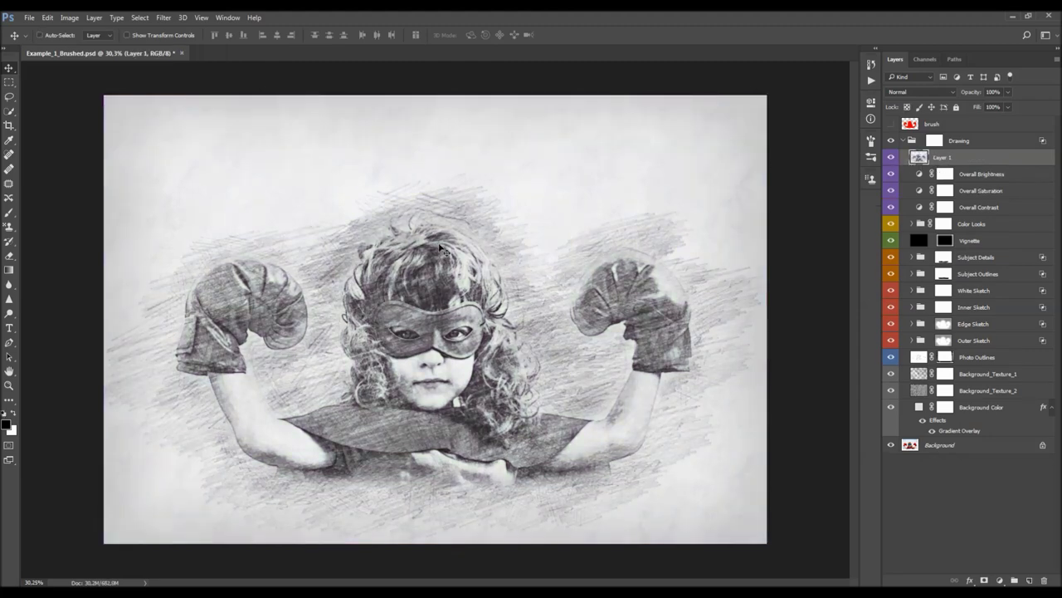
Apply a High Pass filter with a radius of 1 pixel to the desaturated stamped layer
{"action": "left_click", "coordinate": [164, 17]}
{"action": "mouse_move", "coordinate": [175, 224]}
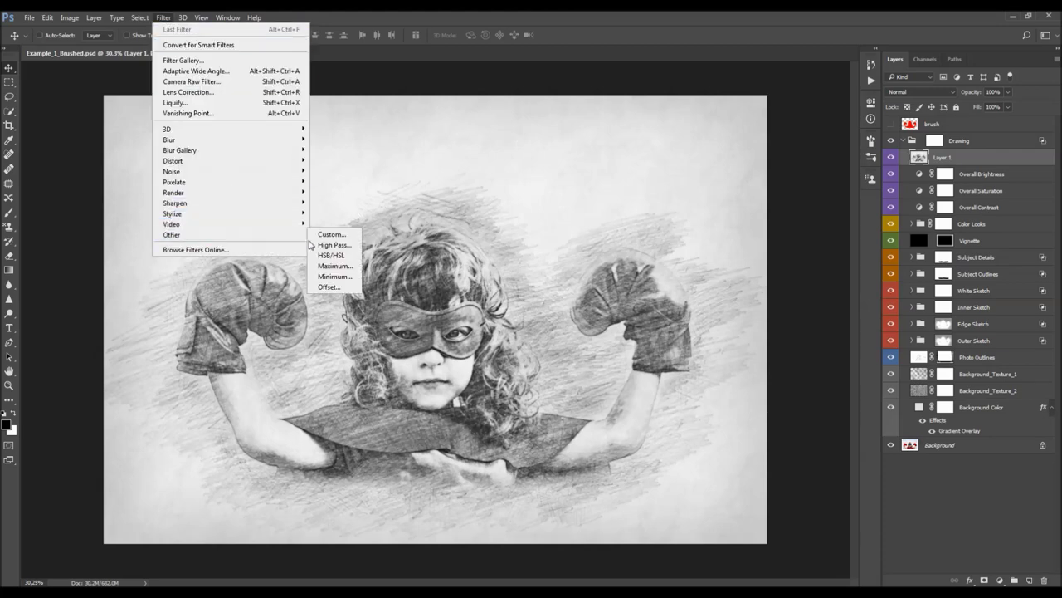
{"action": "left_click", "coordinate": [361, 247]}
{"action": "type", "text": "1"}
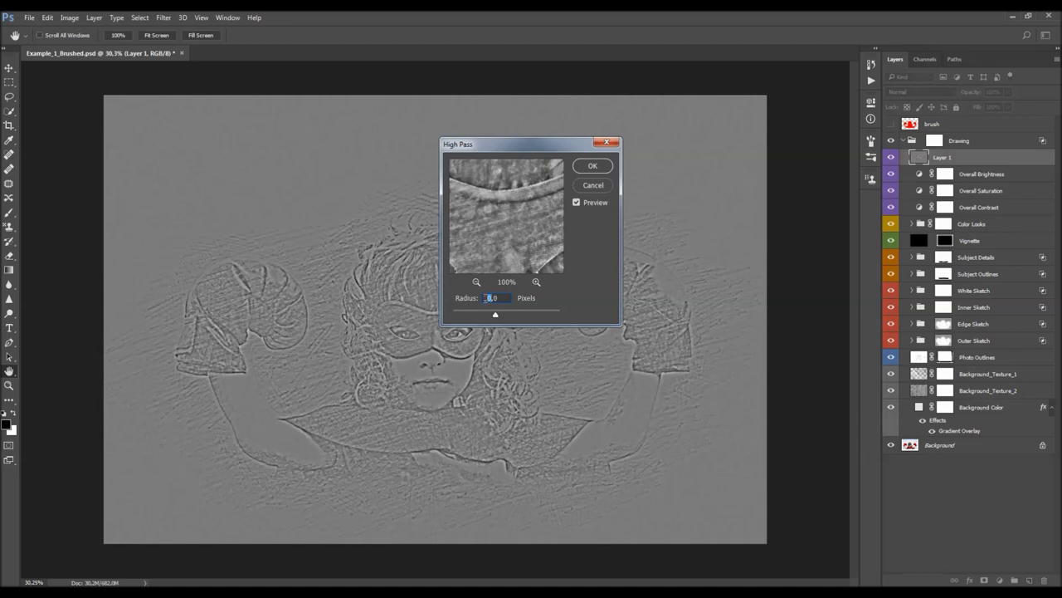
{"action": "key", "text": "Return"}
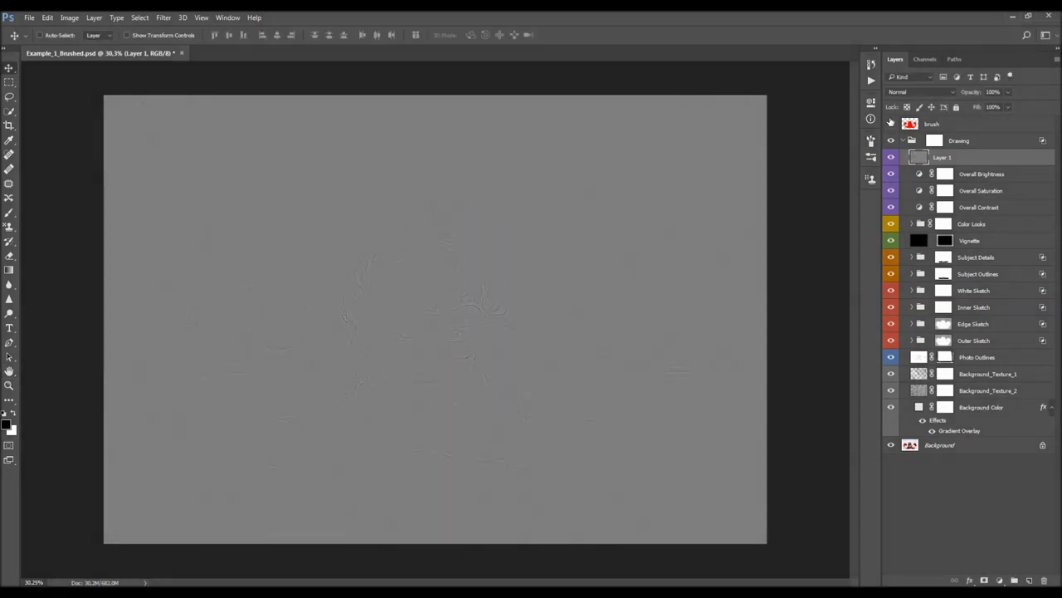
Set the High Pass layer's blend mode to Hard Light and adjust its opacity, testing it down to 0%
{"action": "left_click", "coordinate": [908, 92]}
{"action": "left_click", "coordinate": [914, 215]}
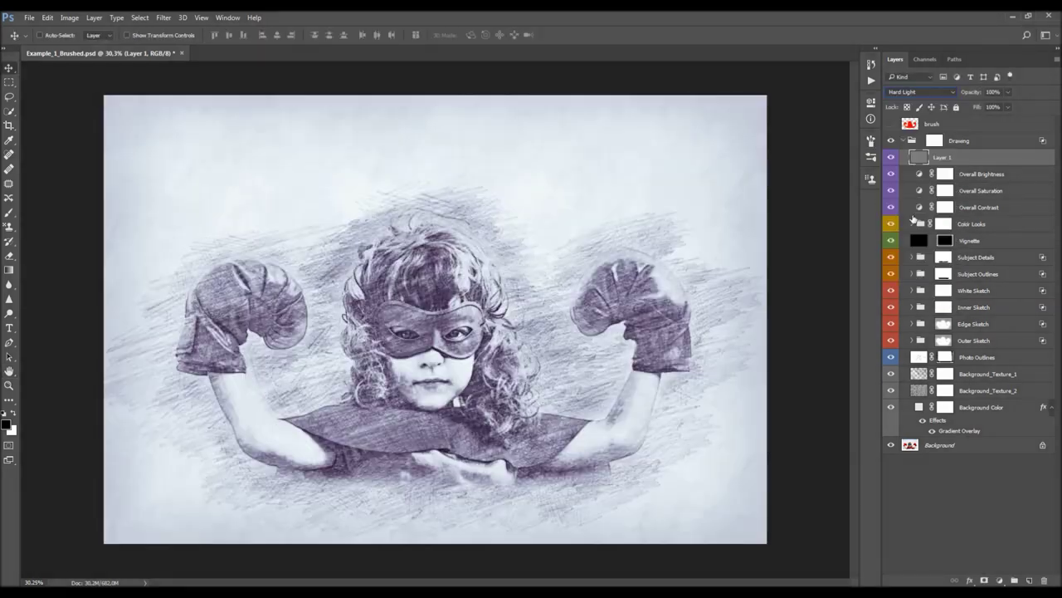
{"action": "left_click", "coordinate": [976, 93]}
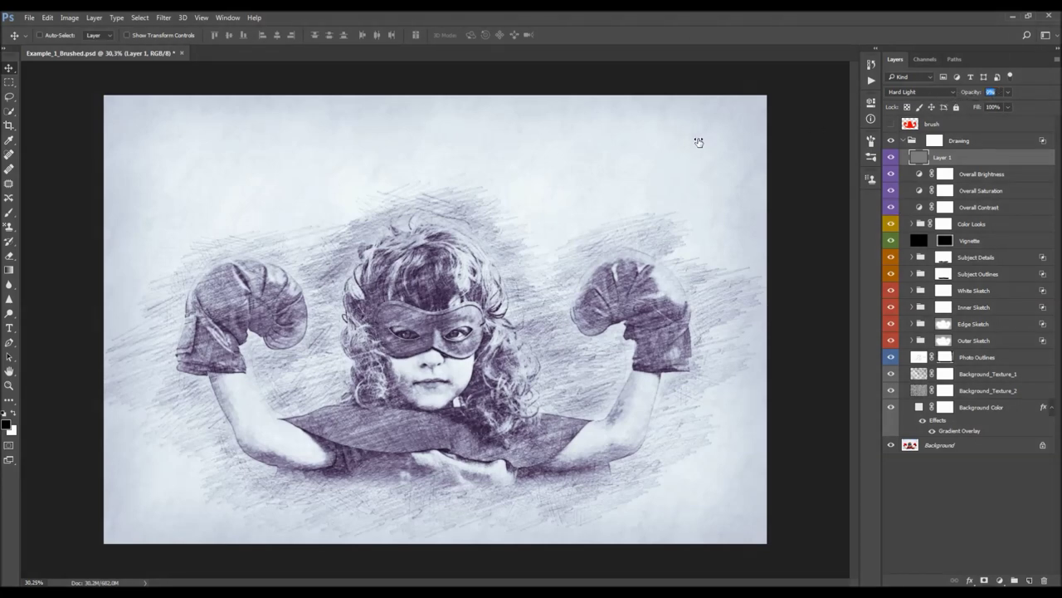
{"action": "key", "text": "Return"}
Collapse the Drawing group and toggle the brush layer's visibility to check its painted coverage
{"action": "left_click", "coordinate": [979, 143]}
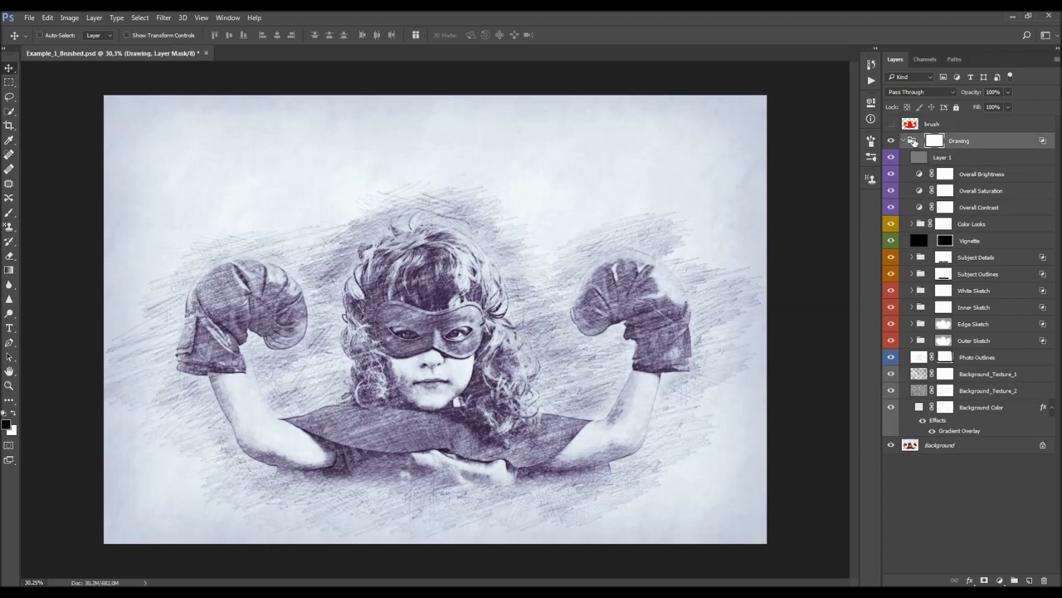
{"action": "left_click", "coordinate": [903, 140]}
{"action": "left_click", "coordinate": [921, 127]}
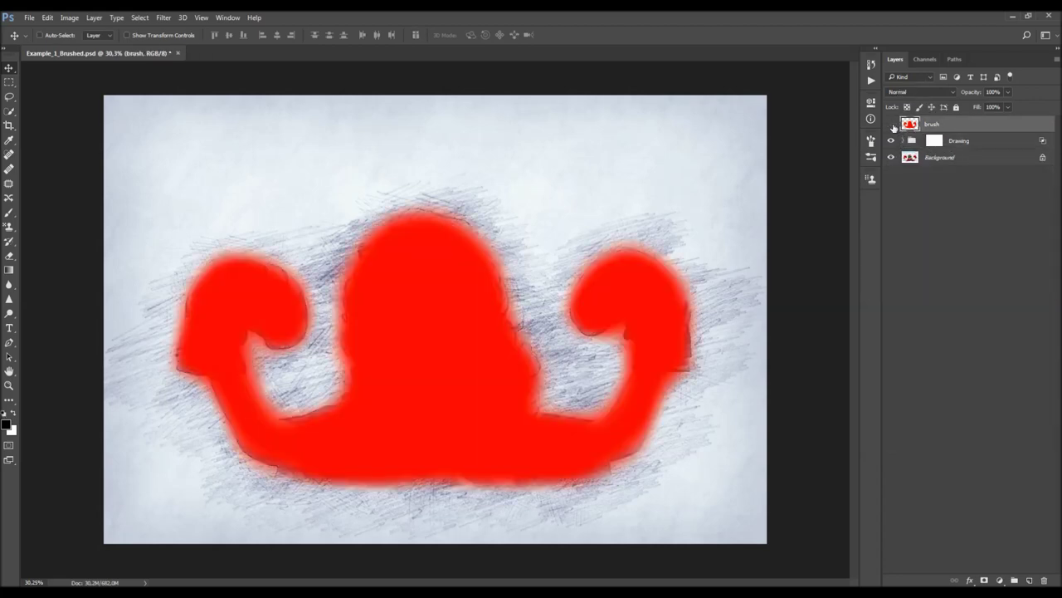
{"action": "left_click", "coordinate": [891, 123]}
{"action": "left_click", "coordinate": [891, 124]}
Delete the Drawing group, keeping the brush and Background layers
{"action": "left_click", "coordinate": [962, 142]}
{"action": "key", "text": "Delete"}
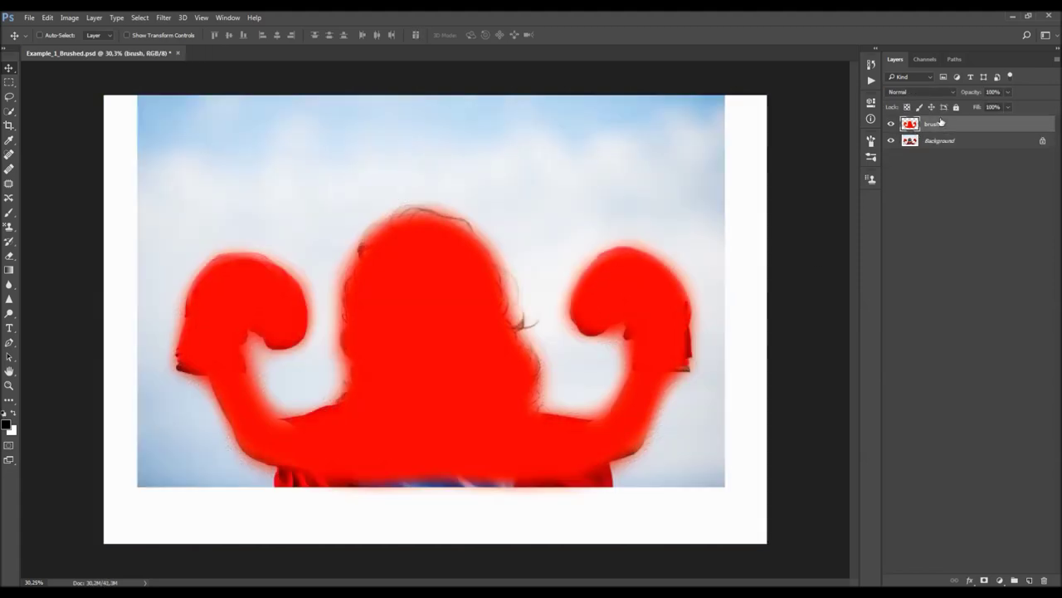
Run the Drawing action on the brushed photo to generate a new drawing
{"action": "left_click", "coordinate": [871, 80]}
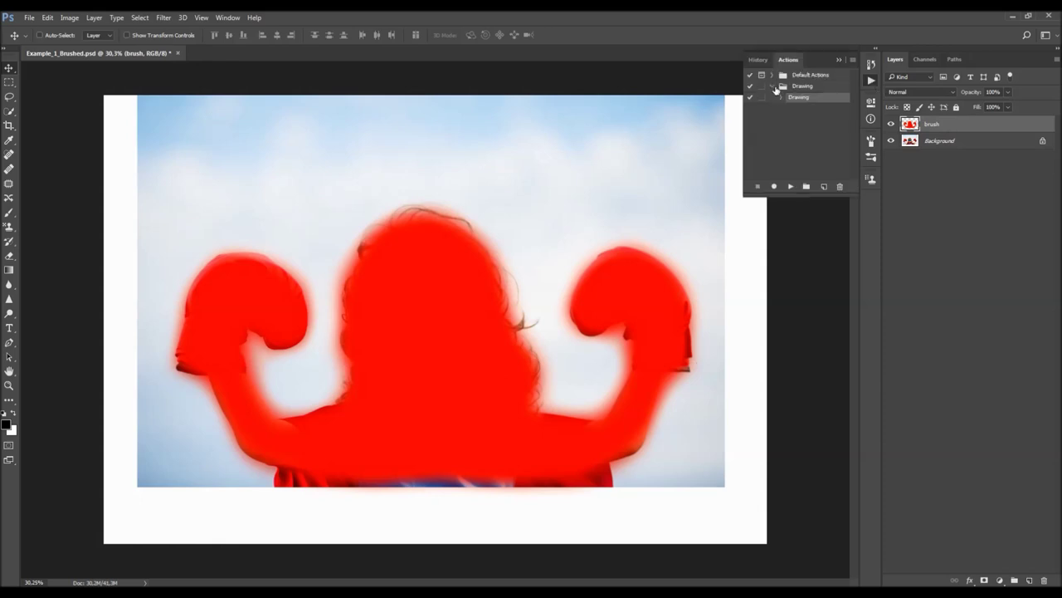
{"action": "left_click", "coordinate": [839, 61]}
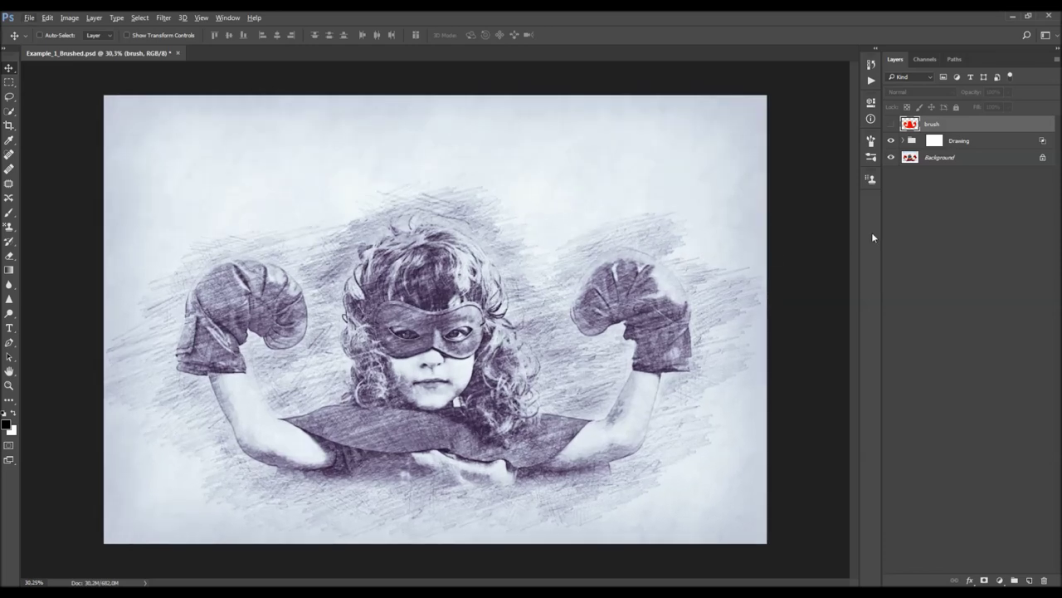
Duplicate the Background layer, place the copy above the Drawing group, and hide it
{"action": "key", "text": "z"}
{"action": "left_click", "coordinate": [560, 282], "text": "alt"}
{"action": "key", "text": "v"}
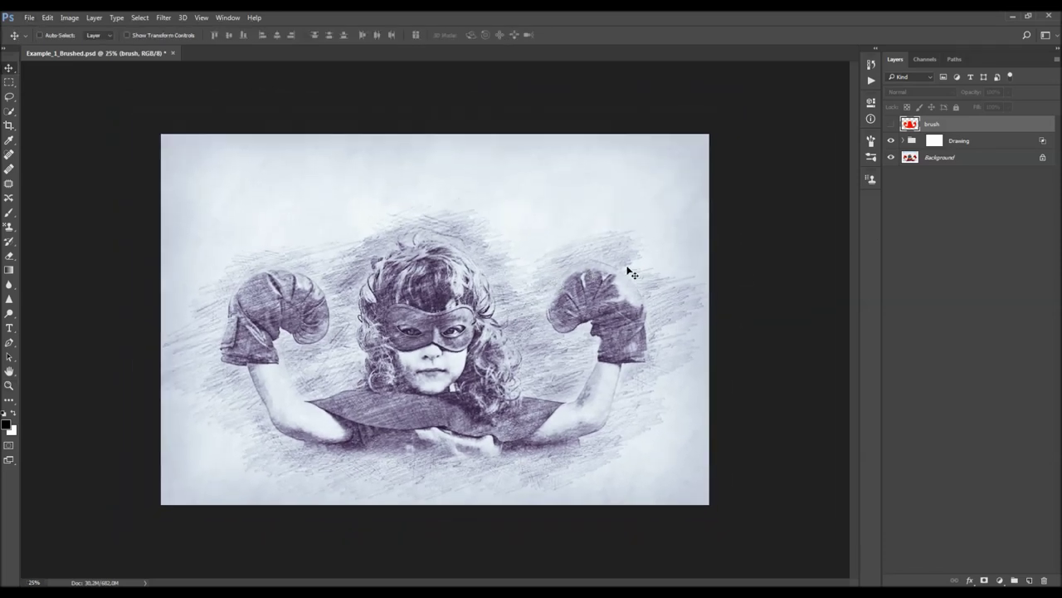
{"action": "left_click", "coordinate": [949, 158]}
{"action": "key", "text": "ctrl+j"}
{"action": "left_click_drag", "start_coordinate": [954, 157], "coordinate": [942, 134]}
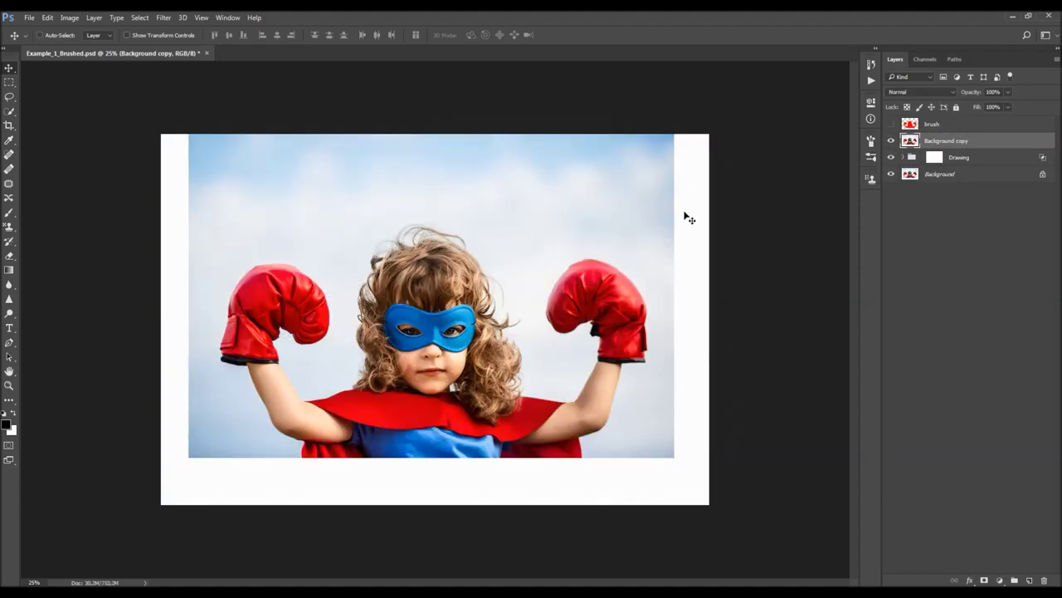
{"action": "left_click", "coordinate": [892, 141]}
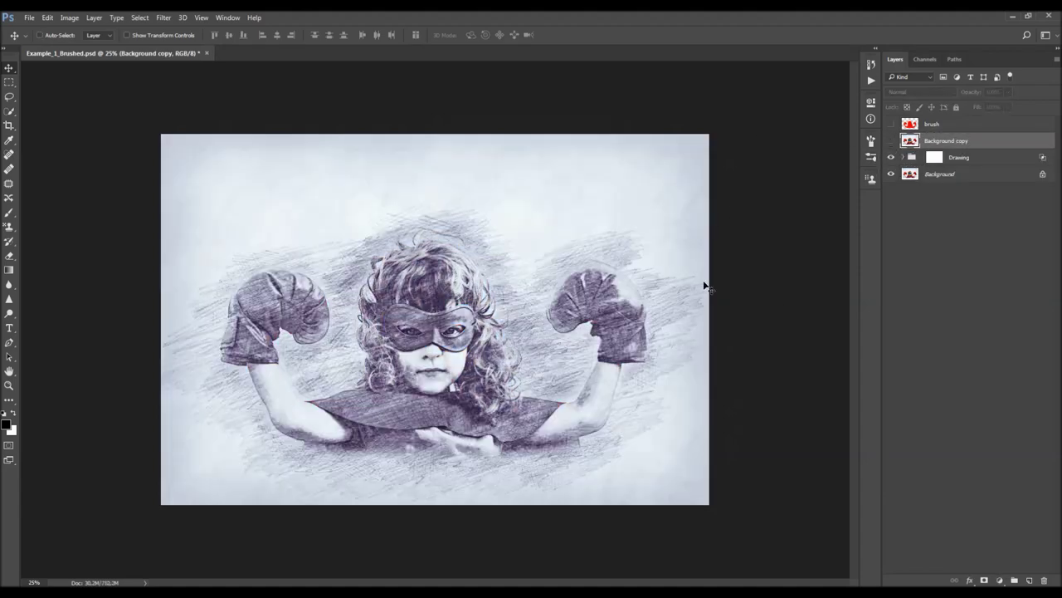
Crop a narrow strip off the upper and lower edges of the image, keeping its full width
{"action": "scroll", "coordinate": [706, 263], "scroll_direction": "up", "scroll_amount": 1}
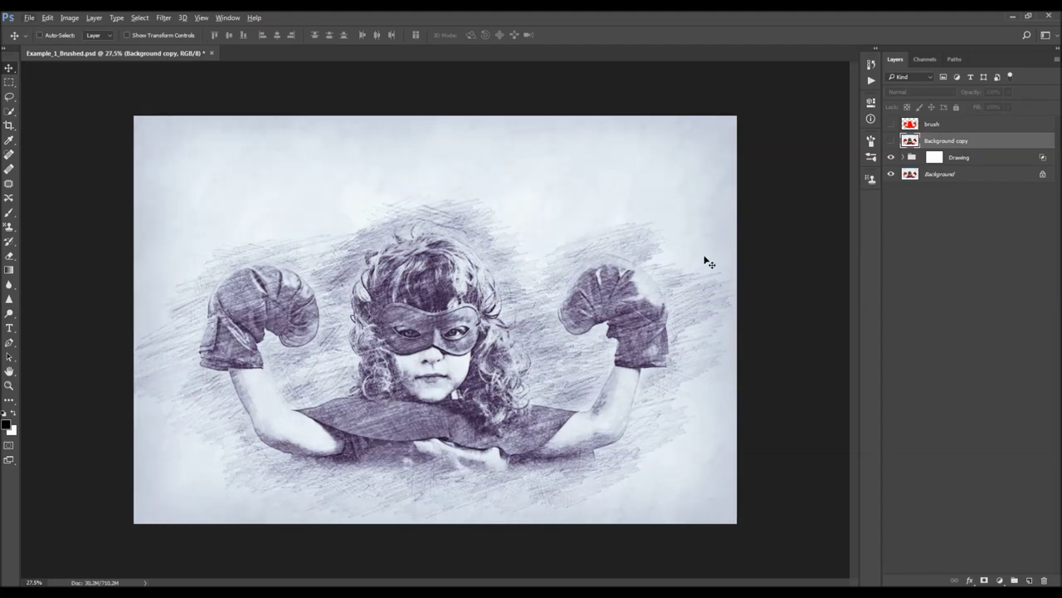
{"action": "key", "text": "c"}
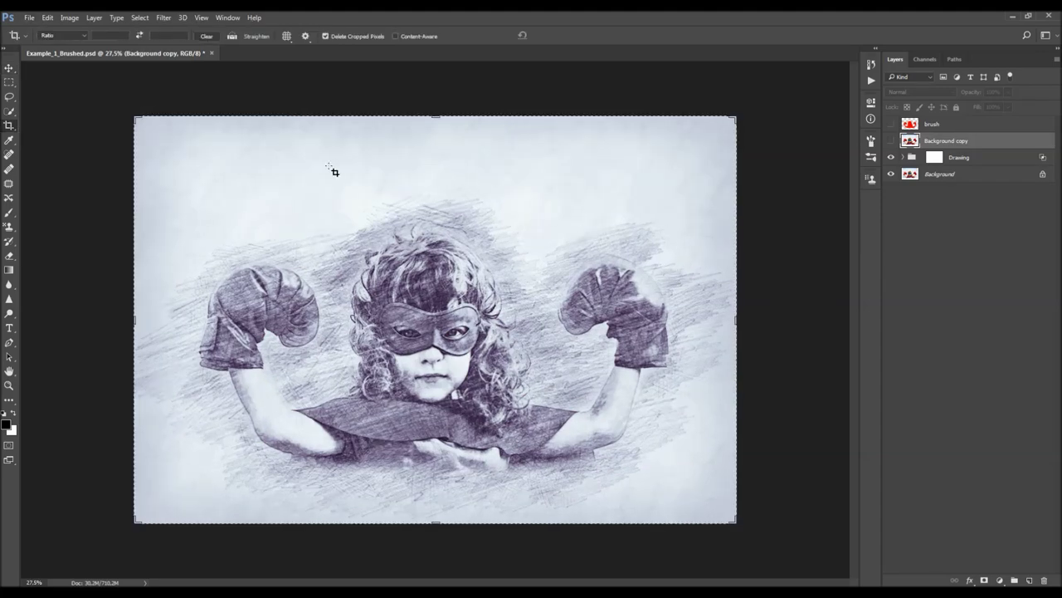
{"action": "left_click_drag", "start_coordinate": [431, 118], "coordinate": [442, 141]}
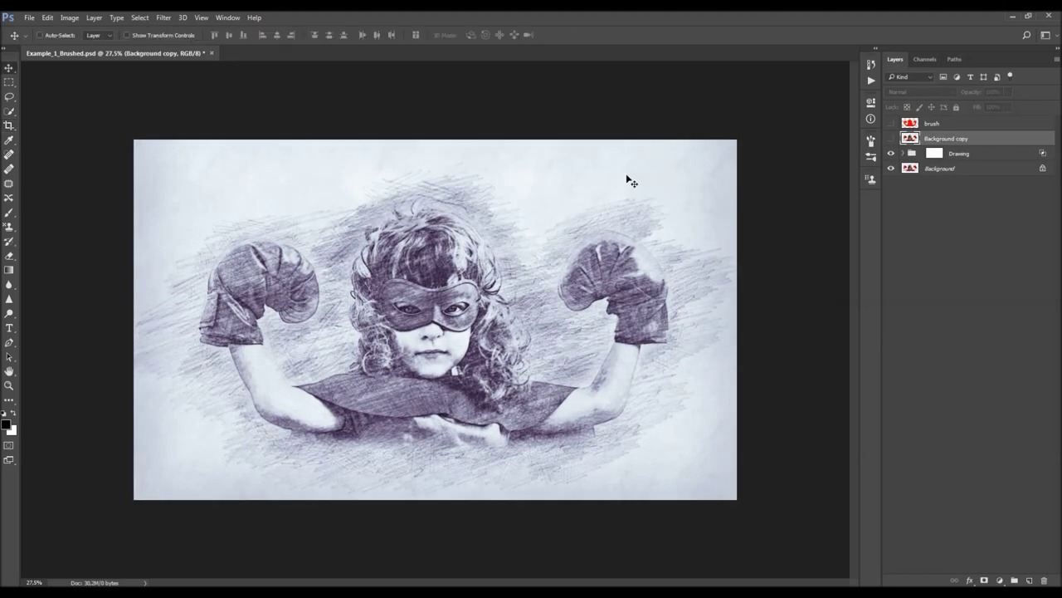
Toggle the Background copy's visibility to compare the original photo with the cropped drawing, leaving the copy hidden
{"action": "key", "text": "ctrl+minus"}
{"action": "key", "text": "z"}
{"action": "left_click", "coordinate": [473, 283]}
{"action": "key", "text": "v"}
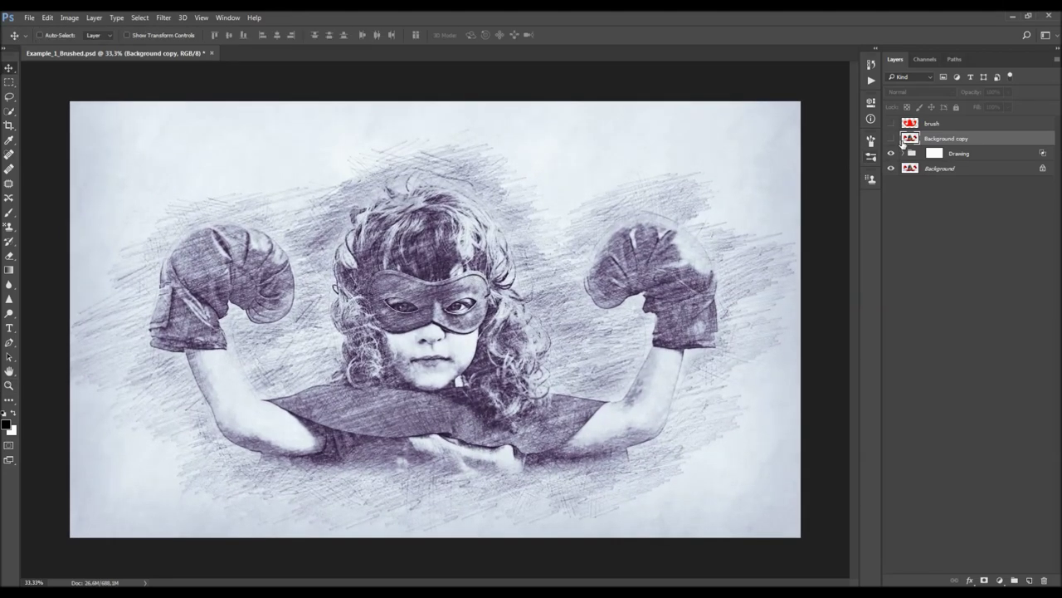
{"action": "left_click", "coordinate": [891, 138]}
{"action": "left_click", "coordinate": [892, 138]}
{"action": "left_click", "coordinate": [891, 138]}
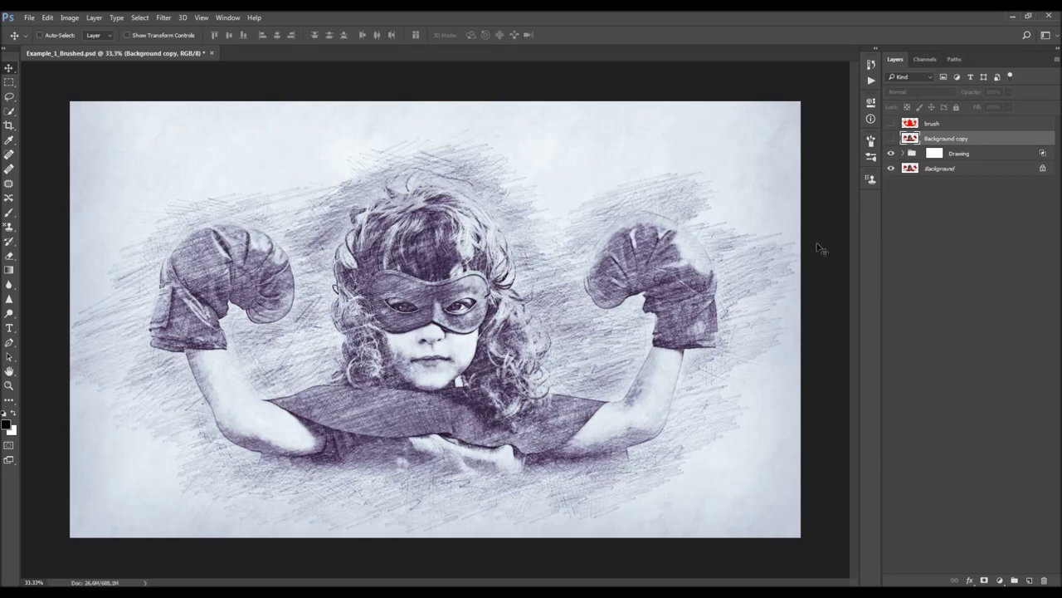